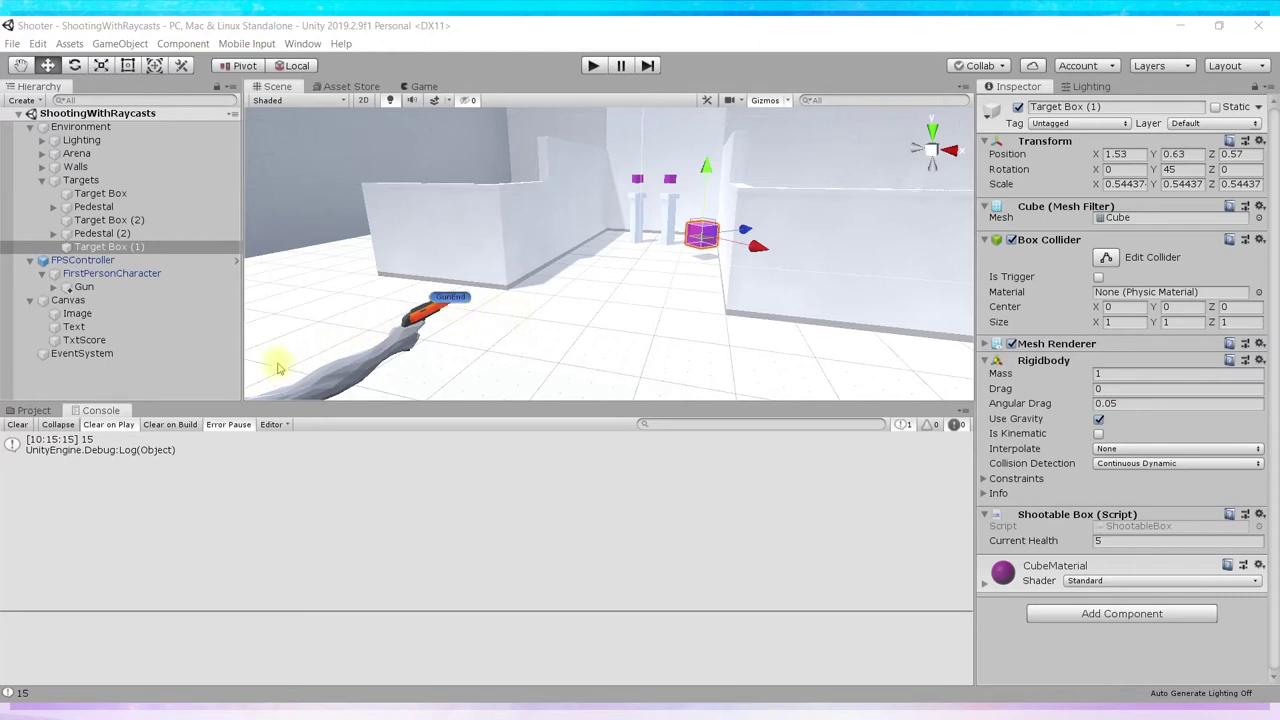
Show the Let's Try Shooter Scripts folder in the Project tab instead of the Console log.
{"action": "left_click", "coordinate": [30, 410]}
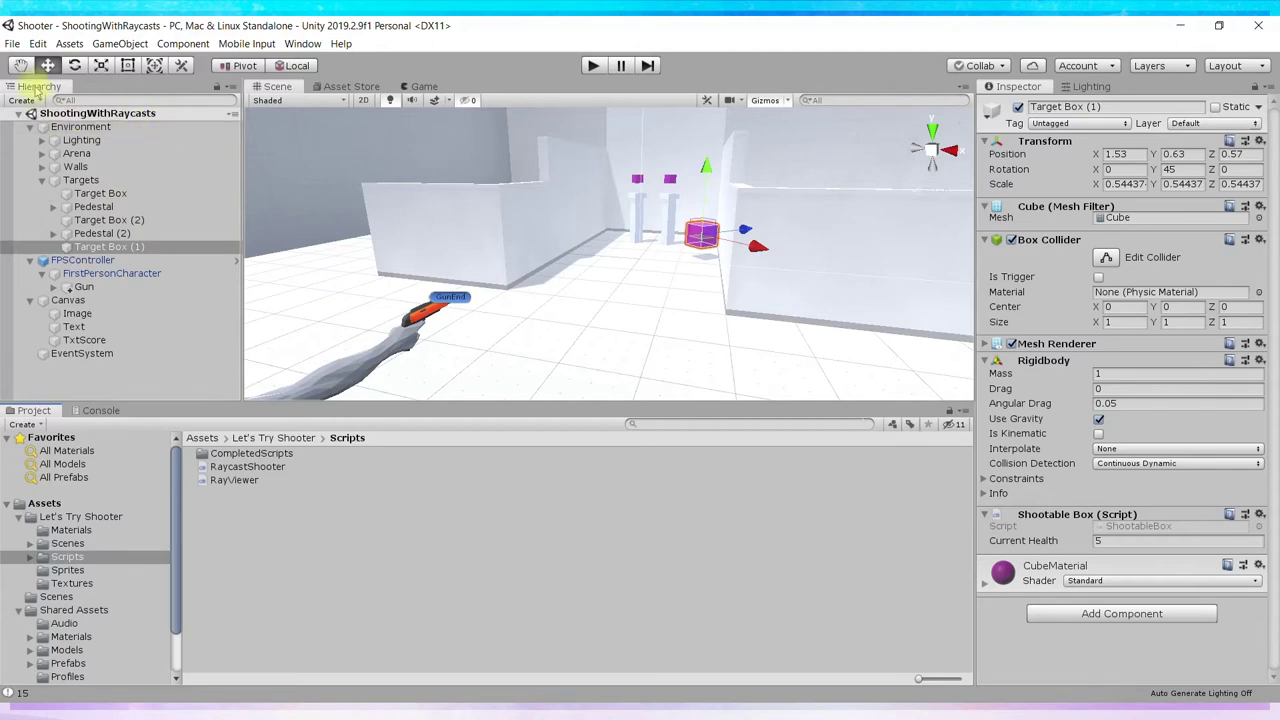
{"action": "left_click", "coordinate": [12, 44]}
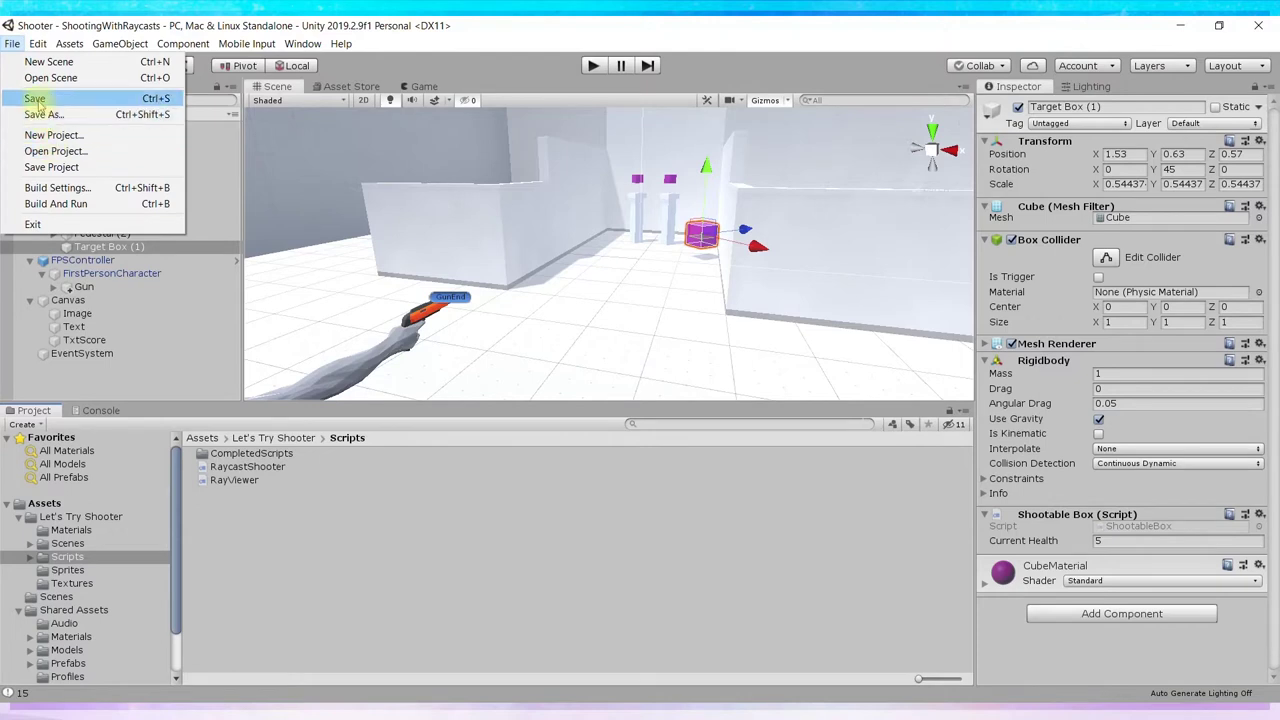
Select the ShootingWithRaycasts scene in the Project window.
{"action": "left_click", "coordinate": [246, 44]}
{"action": "left_click", "coordinate": [183, 44]}
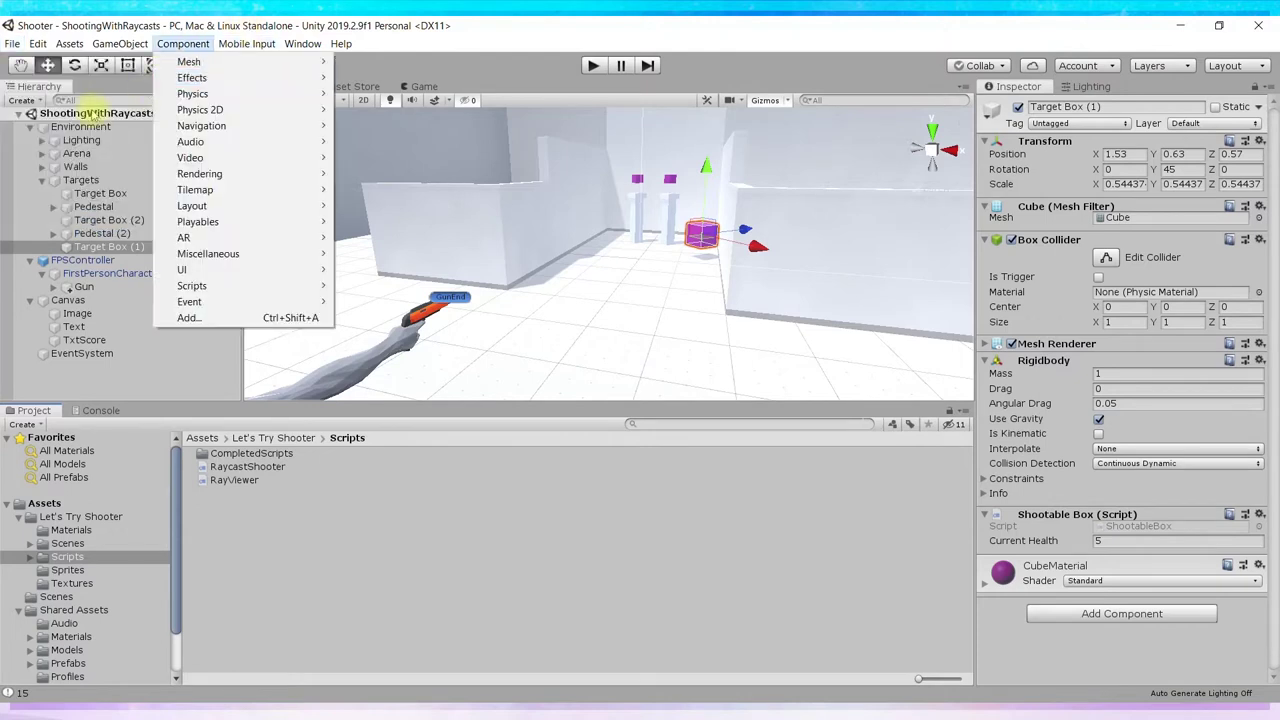
{"action": "left_click", "coordinate": [150, 114]}
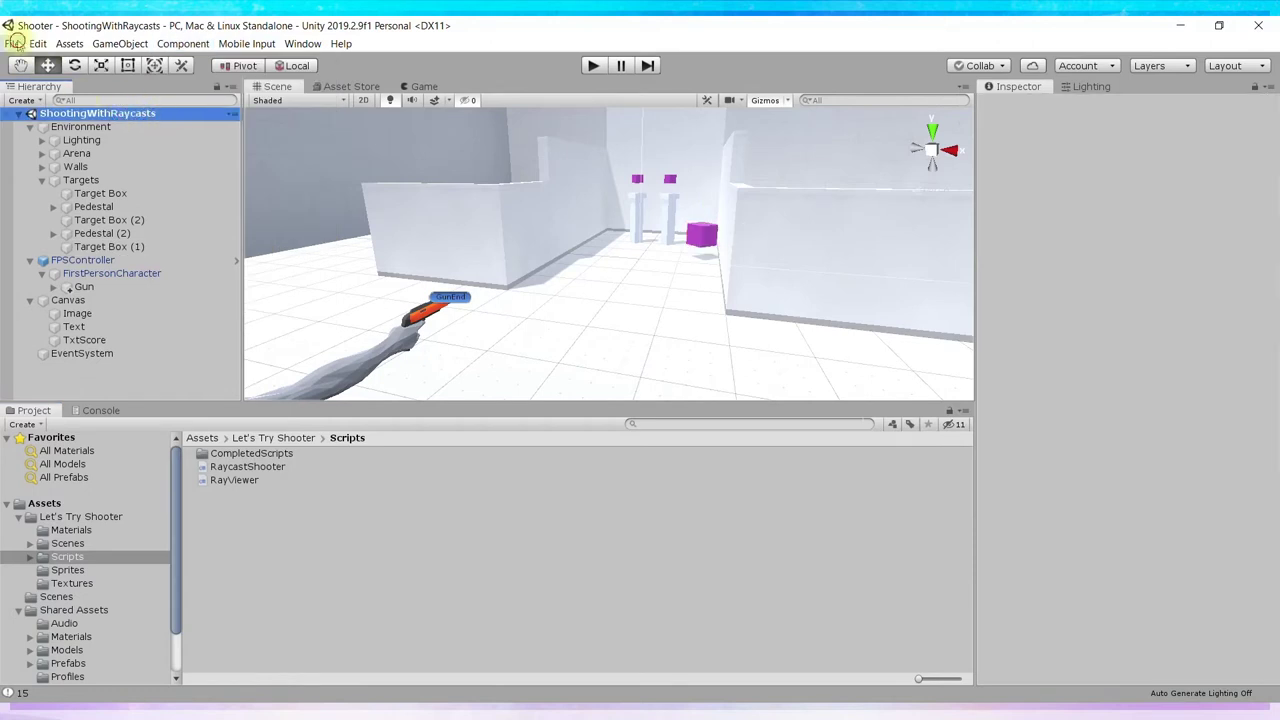
Save the scene as MyShooter in the Let's Try Shooter > Scenes folder.
{"action": "left_click", "coordinate": [14, 44]}
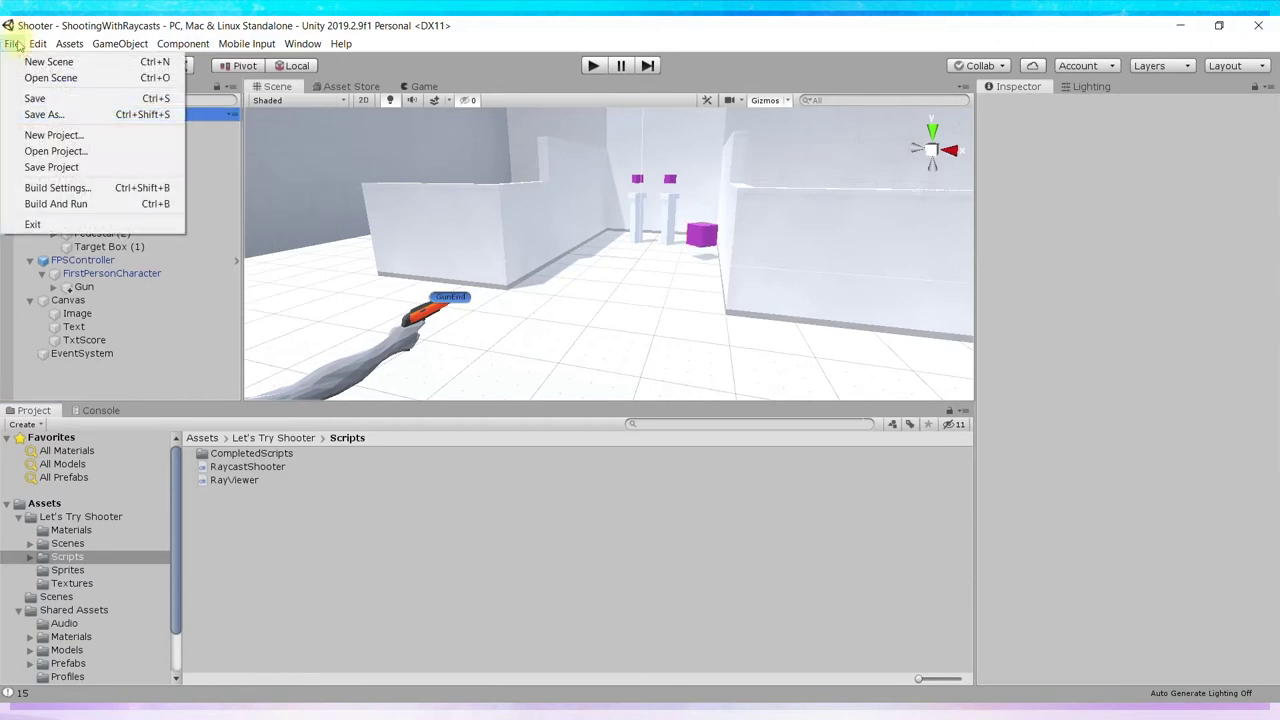
{"action": "left_click", "coordinate": [55, 117]}
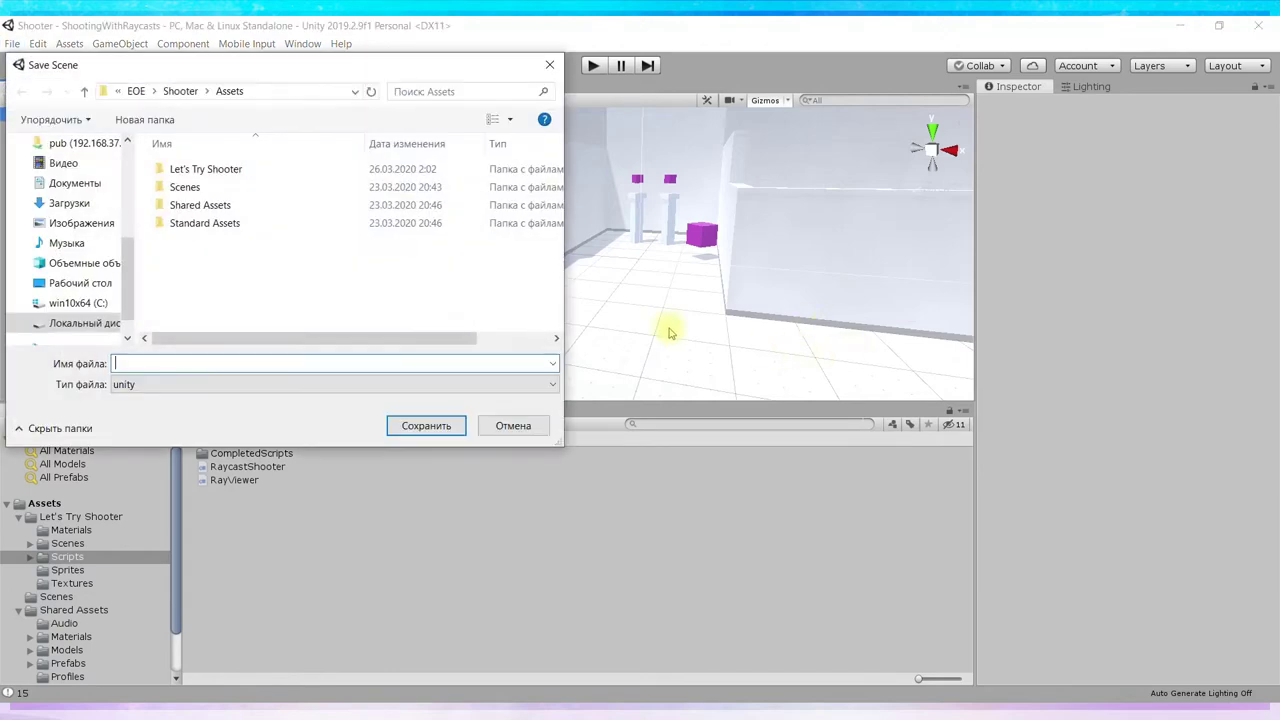
{"action": "double_click", "coordinate": [192, 170]}
{"action": "double_click", "coordinate": [190, 187]}
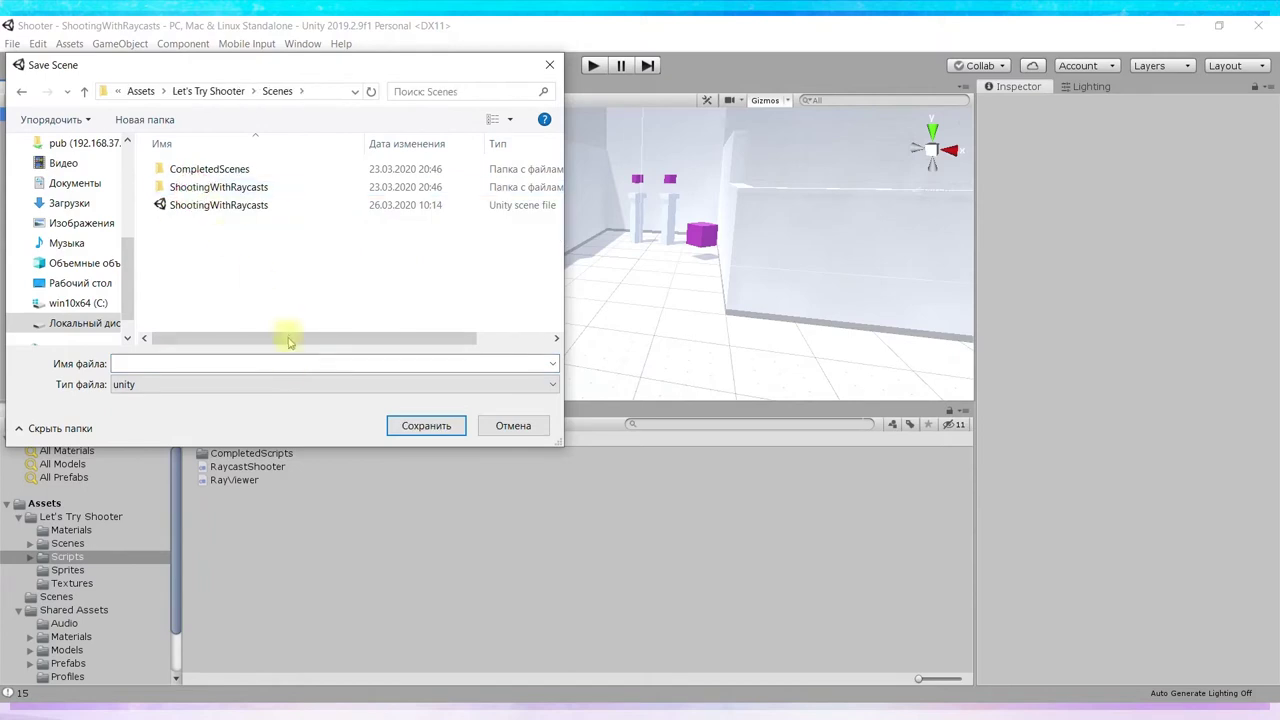
{"action": "left_click", "coordinate": [286, 362]}
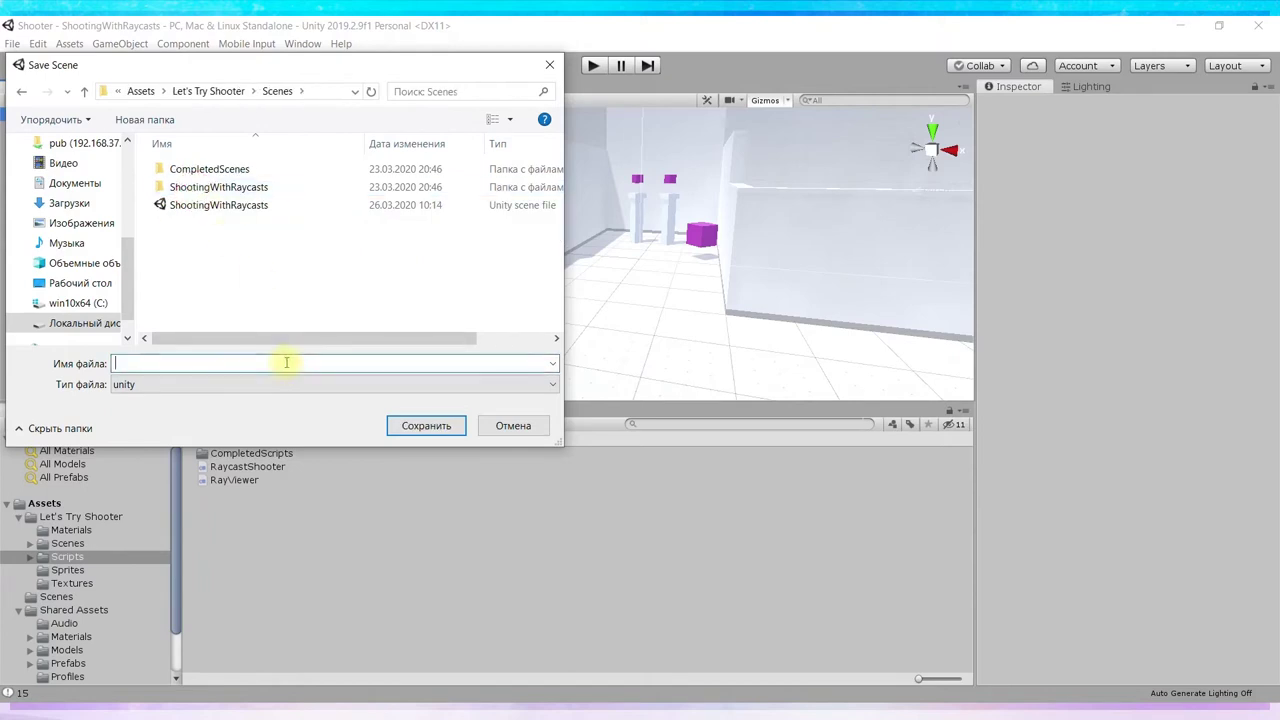
{"action": "type", "text": "My"}
{"action": "type", "text": "Shoot"}
{"action": "left_click", "coordinate": [426, 425]}
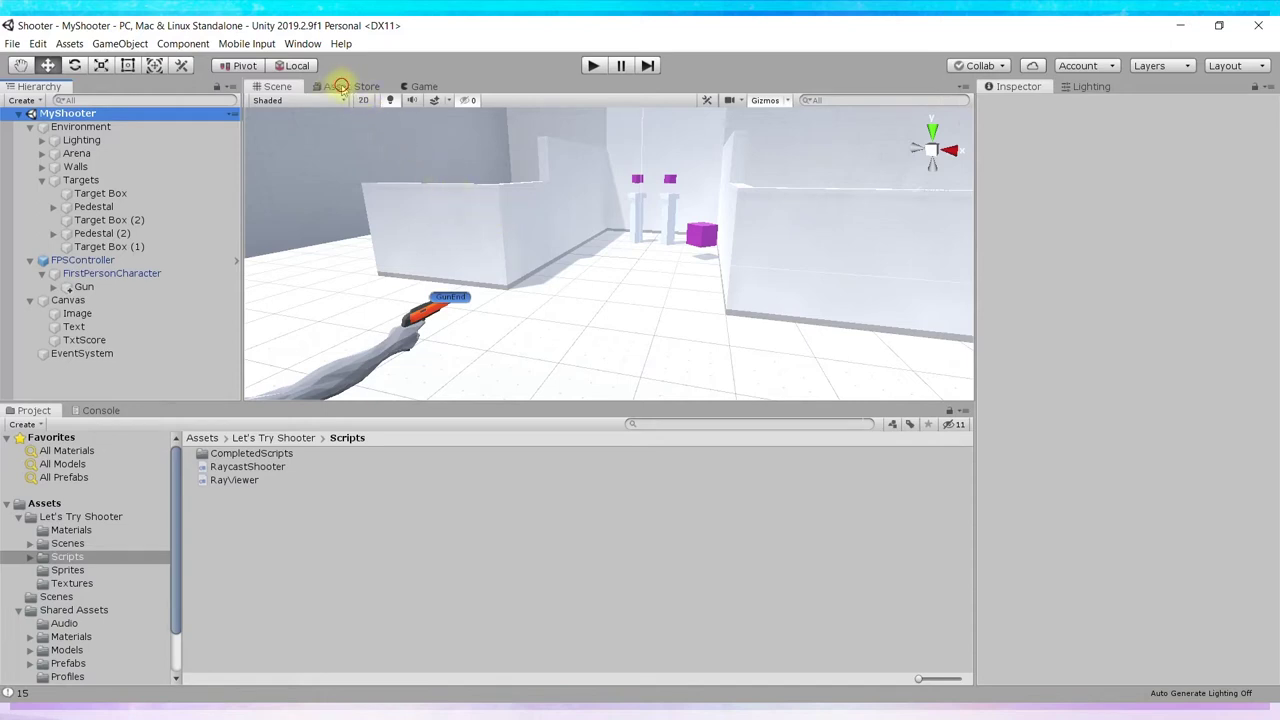
Search the Asset Store for 'gun'.
{"action": "left_click", "coordinate": [342, 88]}
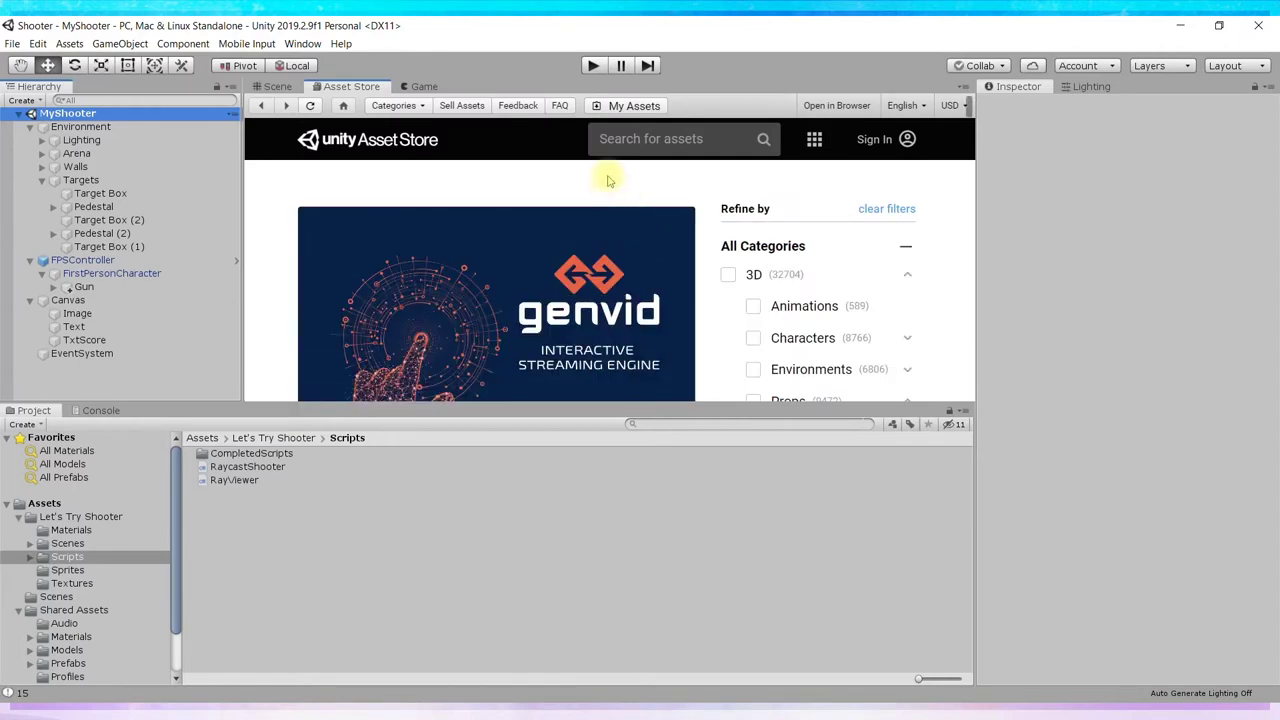
{"action": "left_click", "coordinate": [620, 141]}
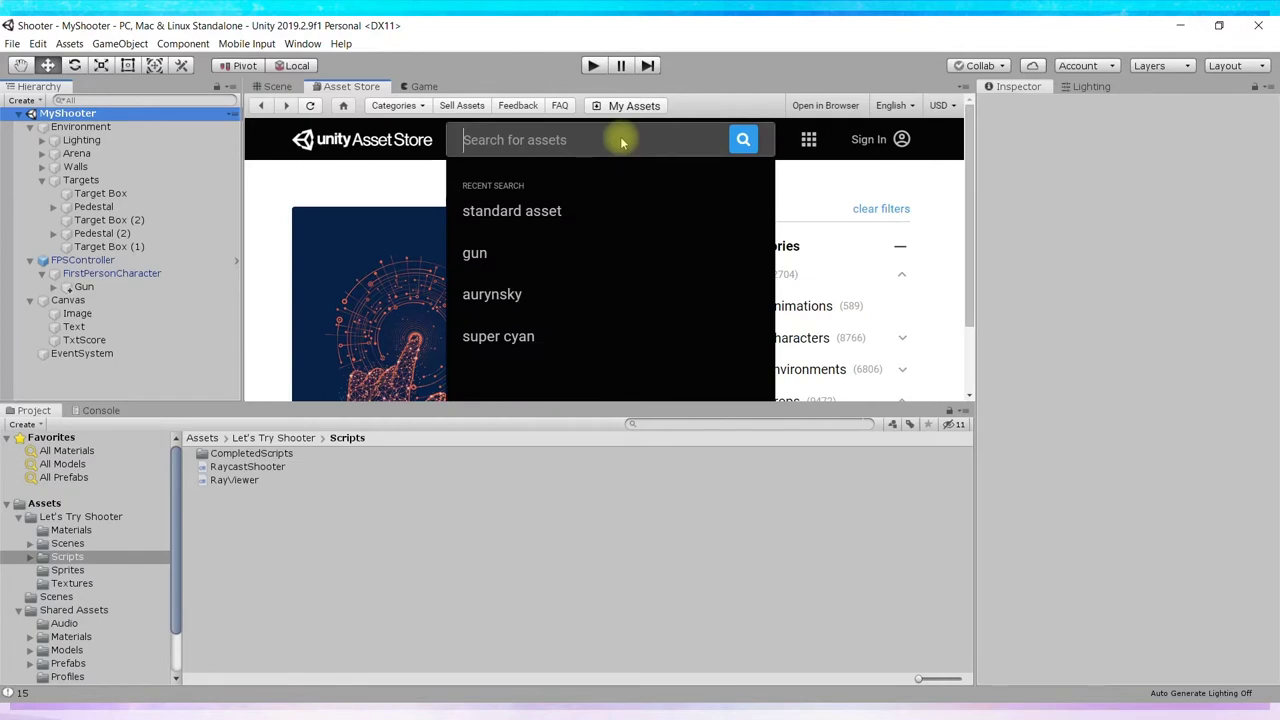
{"action": "type", "text": "gun"}
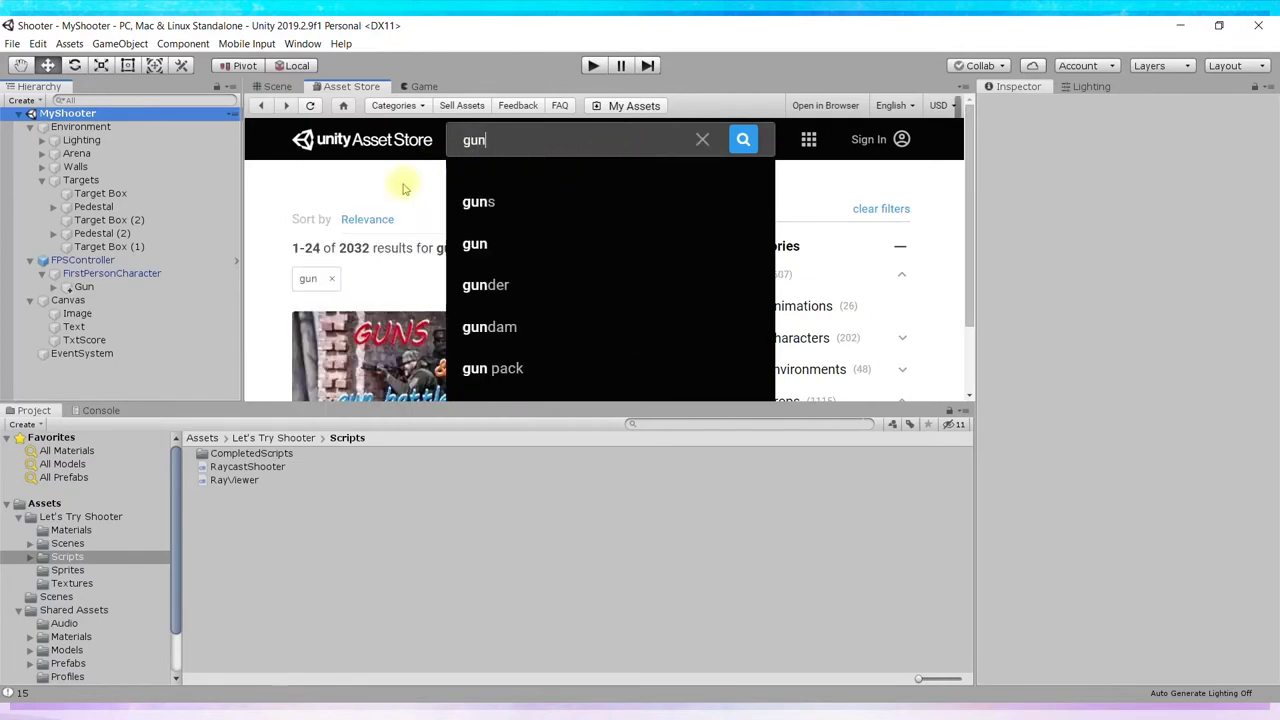
{"action": "key", "text": "Return"}
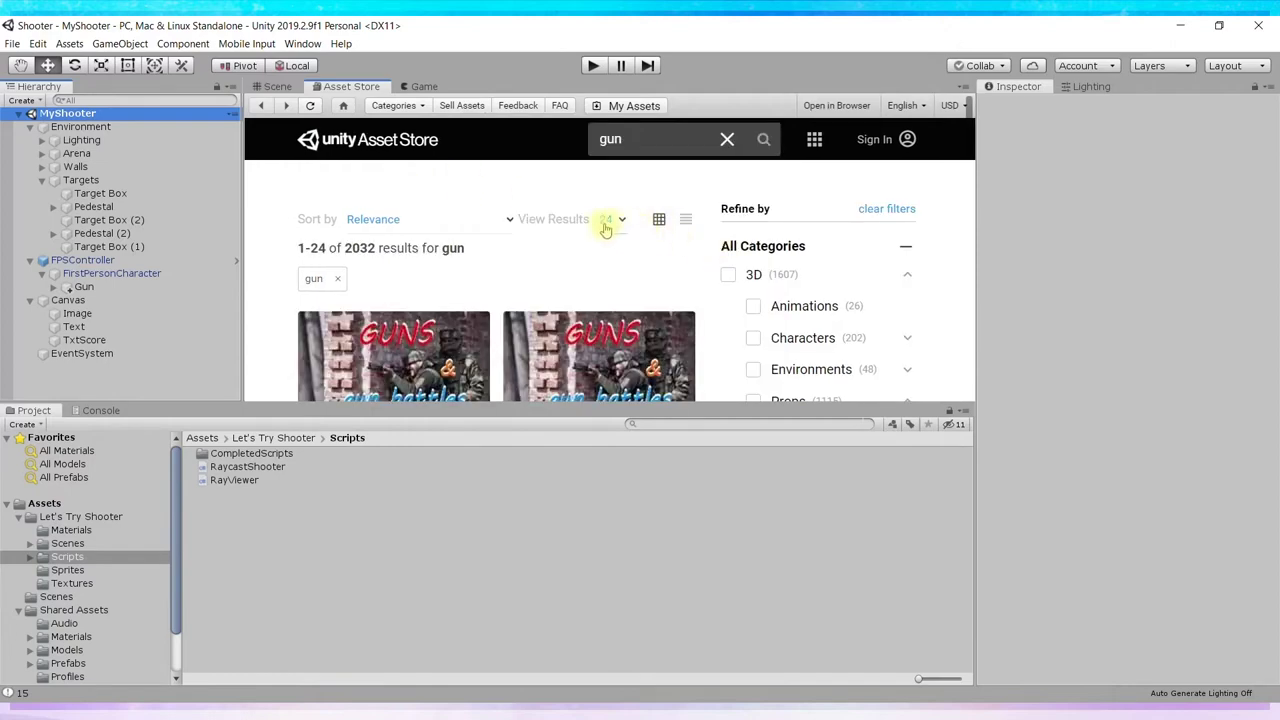
Browse the gun results and filter them to the 146 free assets.
{"action": "scroll", "coordinate": [862, 266], "scroll_direction": "down", "scroll_amount": 2}
{"action": "scroll", "coordinate": [886, 286], "scroll_direction": "down", "scroll_amount": 2}
{"action": "scroll", "coordinate": [894, 286], "scroll_direction": "down", "scroll_amount": 2}
{"action": "scroll", "coordinate": [895, 292], "scroll_direction": "down", "scroll_amount": 1}
{"action": "scroll", "coordinate": [894, 290], "scroll_direction": "down", "scroll_amount": 2}
{"action": "scroll", "coordinate": [893, 293], "scroll_direction": "down", "scroll_amount": 2}
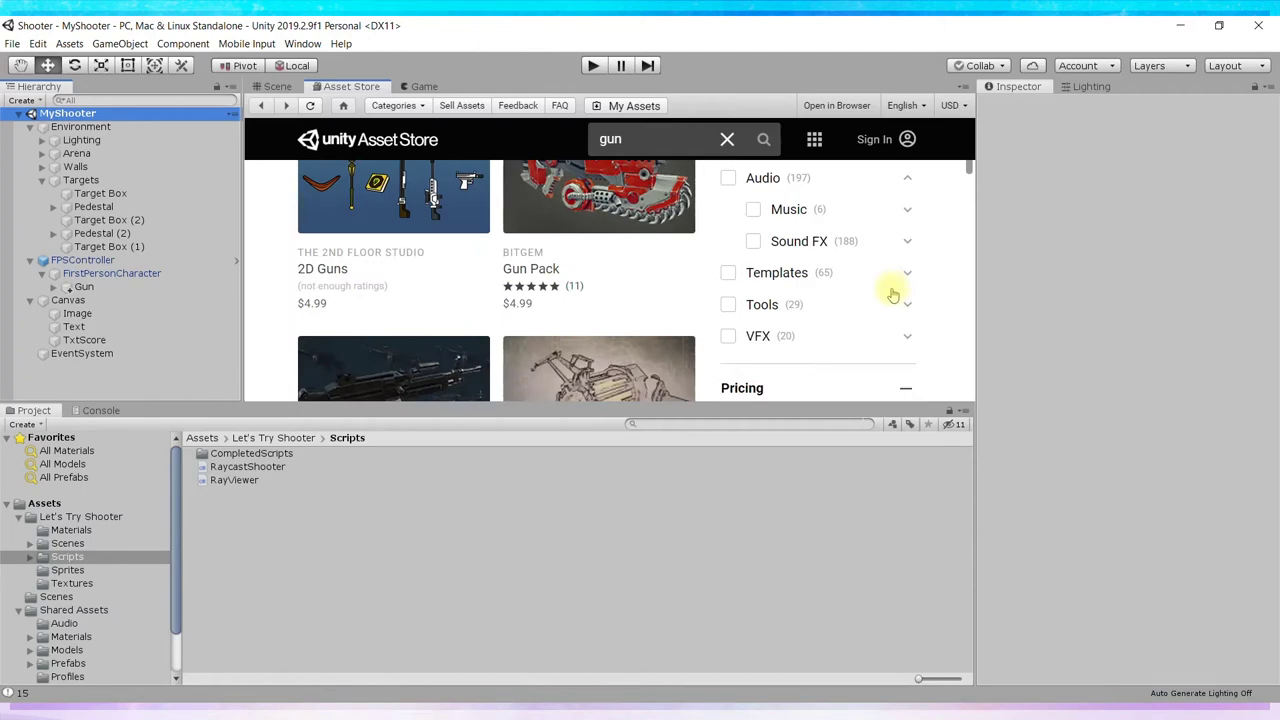
{"action": "scroll", "coordinate": [893, 294], "scroll_direction": "up", "scroll_amount": 5}
{"action": "scroll", "coordinate": [893, 295], "scroll_direction": "down", "scroll_amount": 2}
{"action": "scroll", "coordinate": [888, 297], "scroll_direction": "down", "scroll_amount": 3}
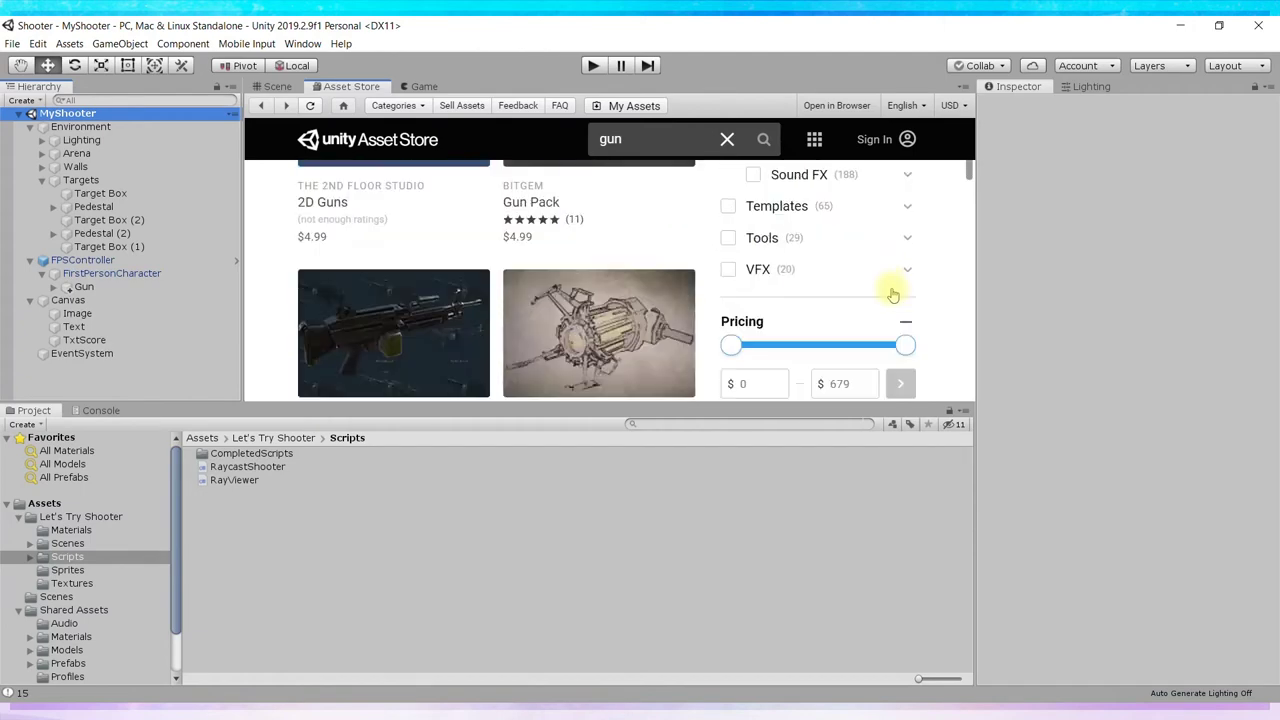
{"action": "scroll", "coordinate": [885, 298], "scroll_direction": "down", "scroll_amount": 1}
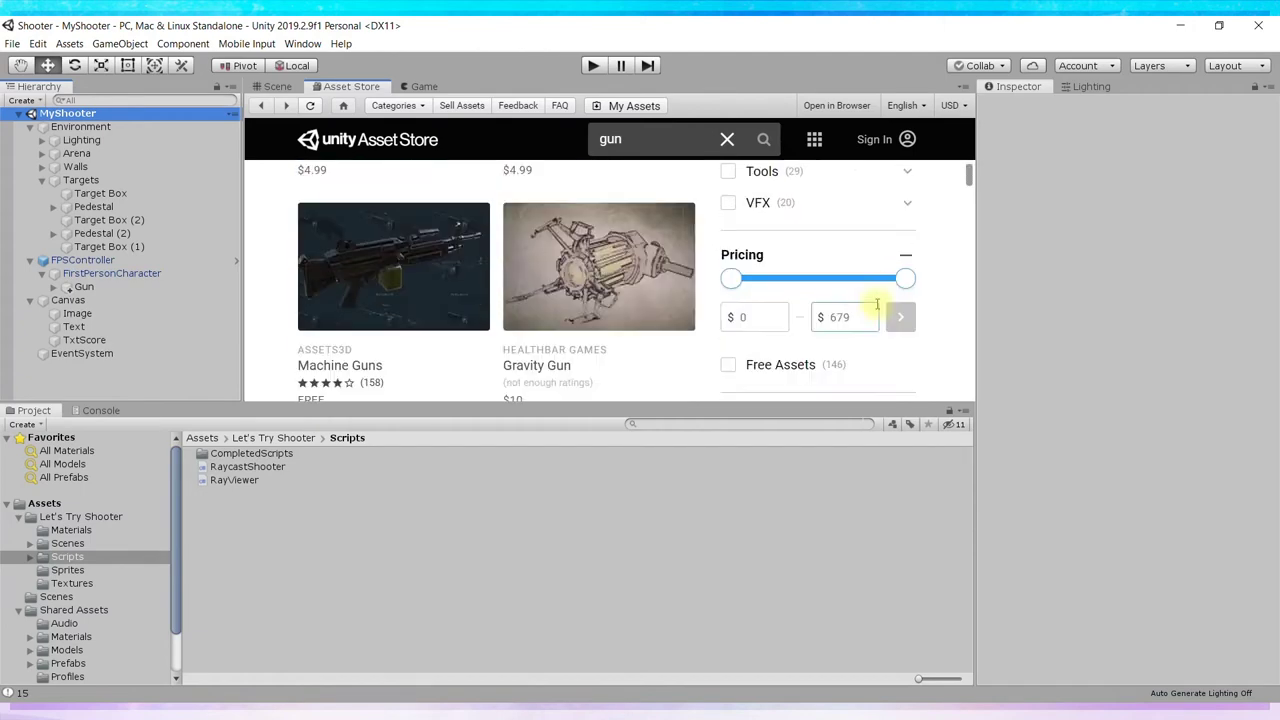
{"action": "left_click", "coordinate": [728, 365]}
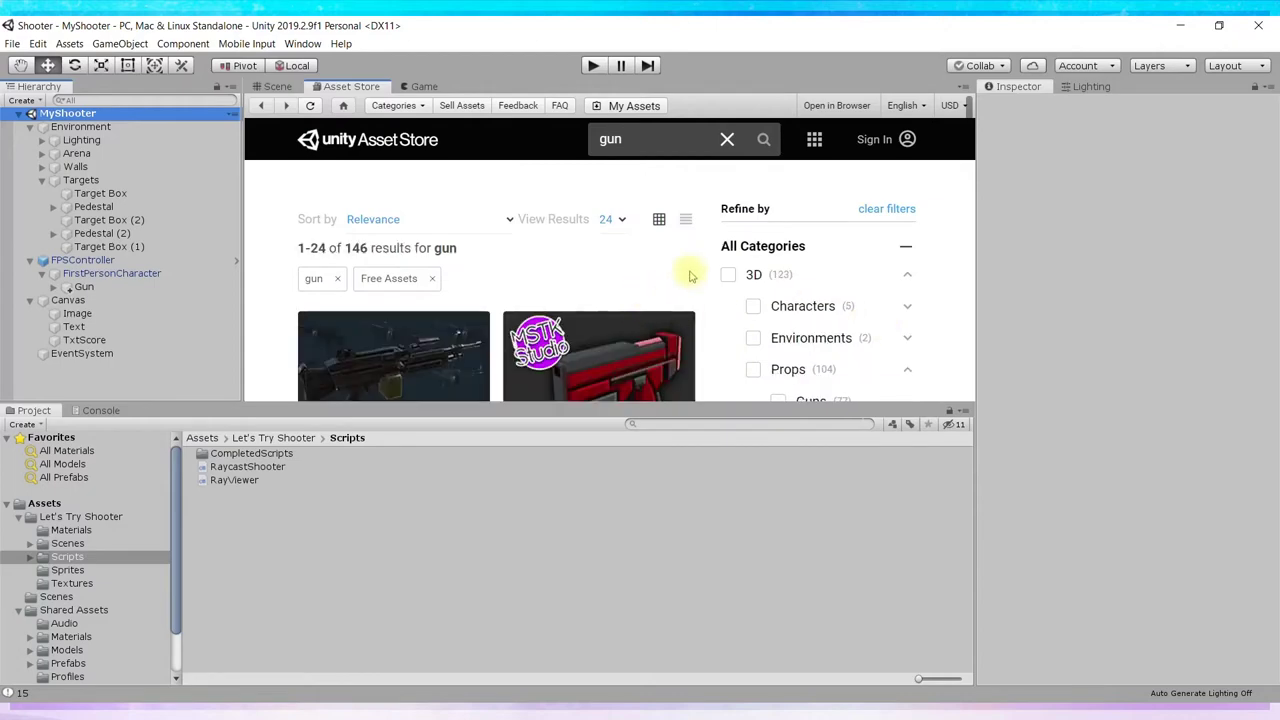
{"action": "scroll", "coordinate": [700, 250], "scroll_direction": "down", "scroll_amount": 1}
{"action": "scroll", "coordinate": [640, 300], "scroll_direction": "down", "scroll_amount": 1}
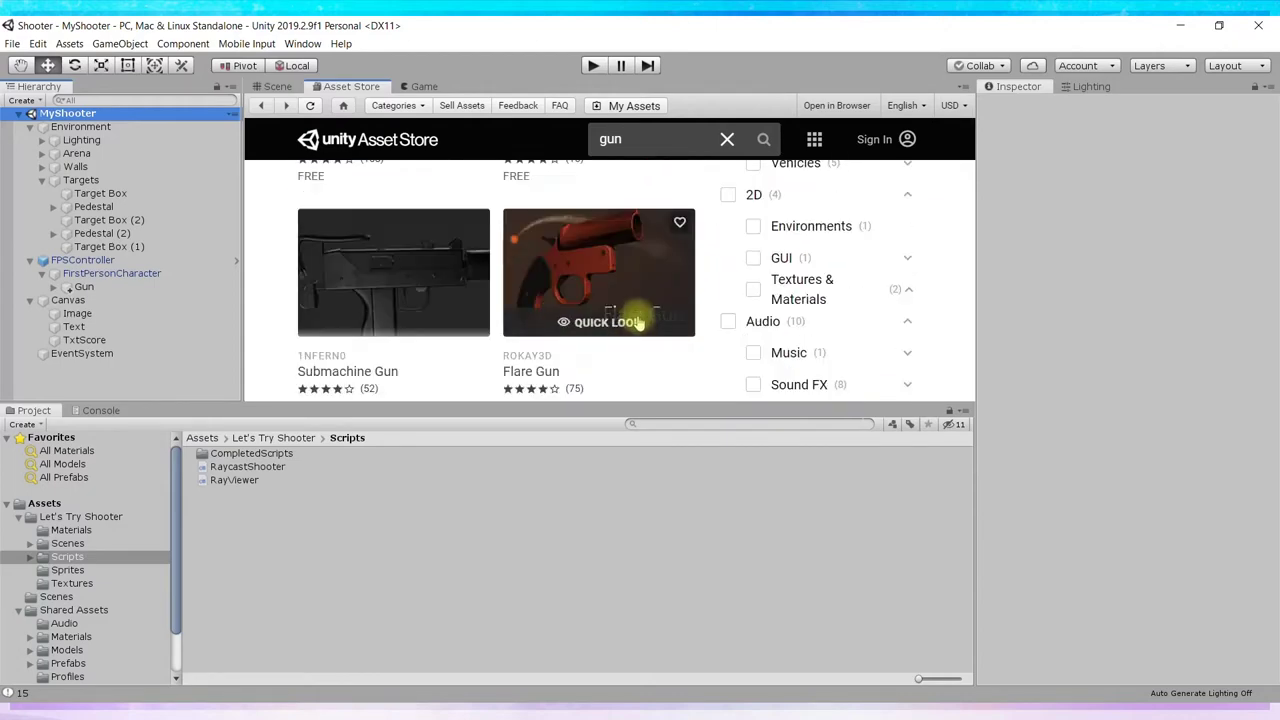
Maximize the Asset Store panel to fill the editor.
{"action": "left_click", "coordinate": [962, 90]}
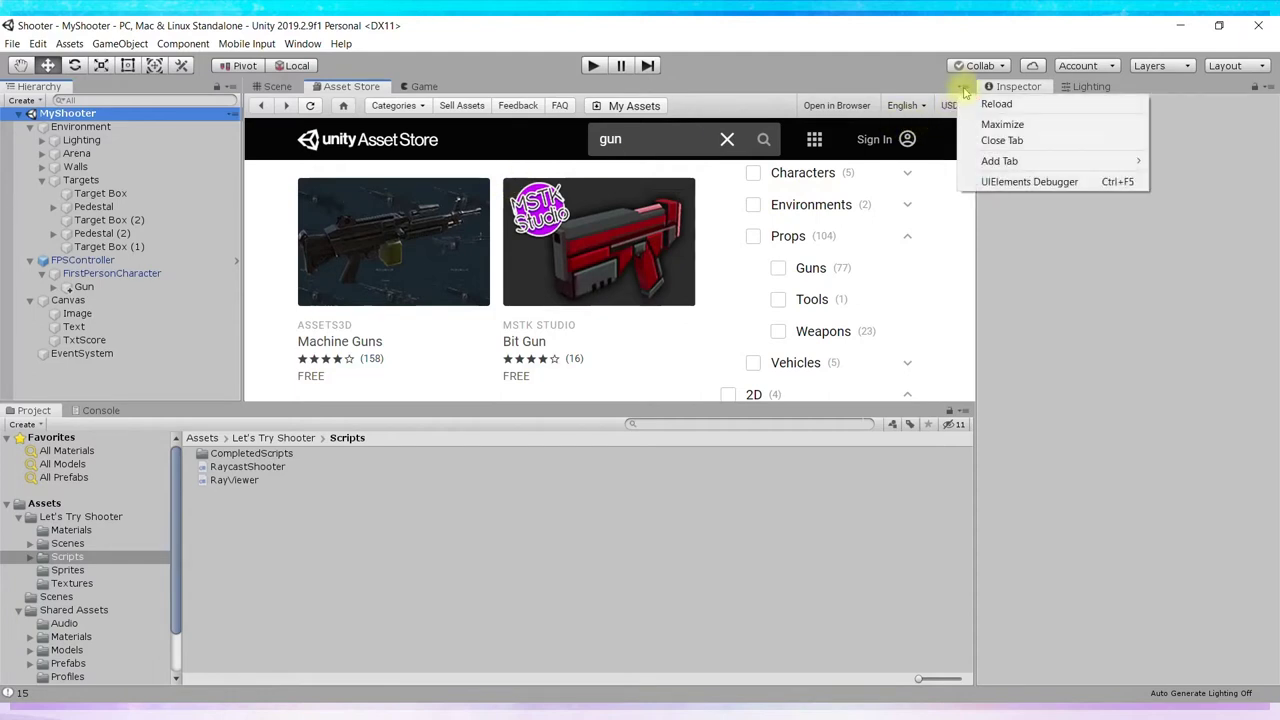
{"action": "left_click", "coordinate": [964, 90]}
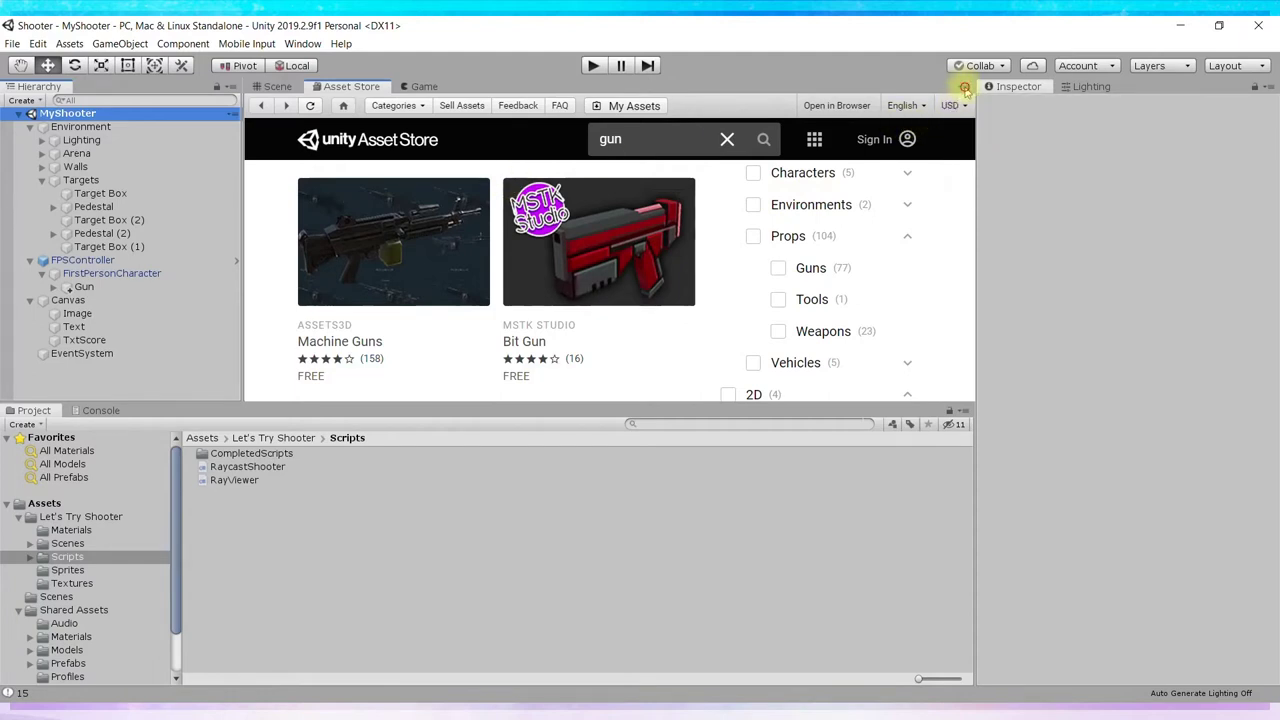
{"action": "left_click", "coordinate": [965, 91]}
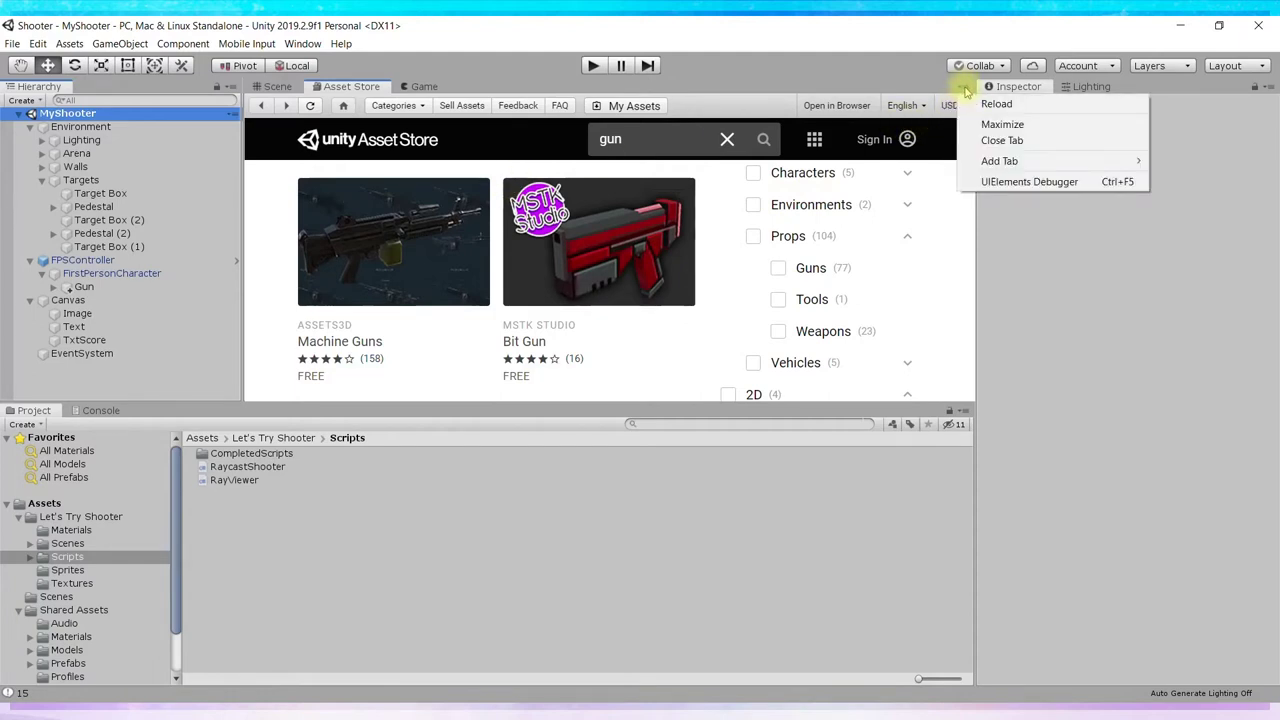
{"action": "left_click", "coordinate": [994, 131]}
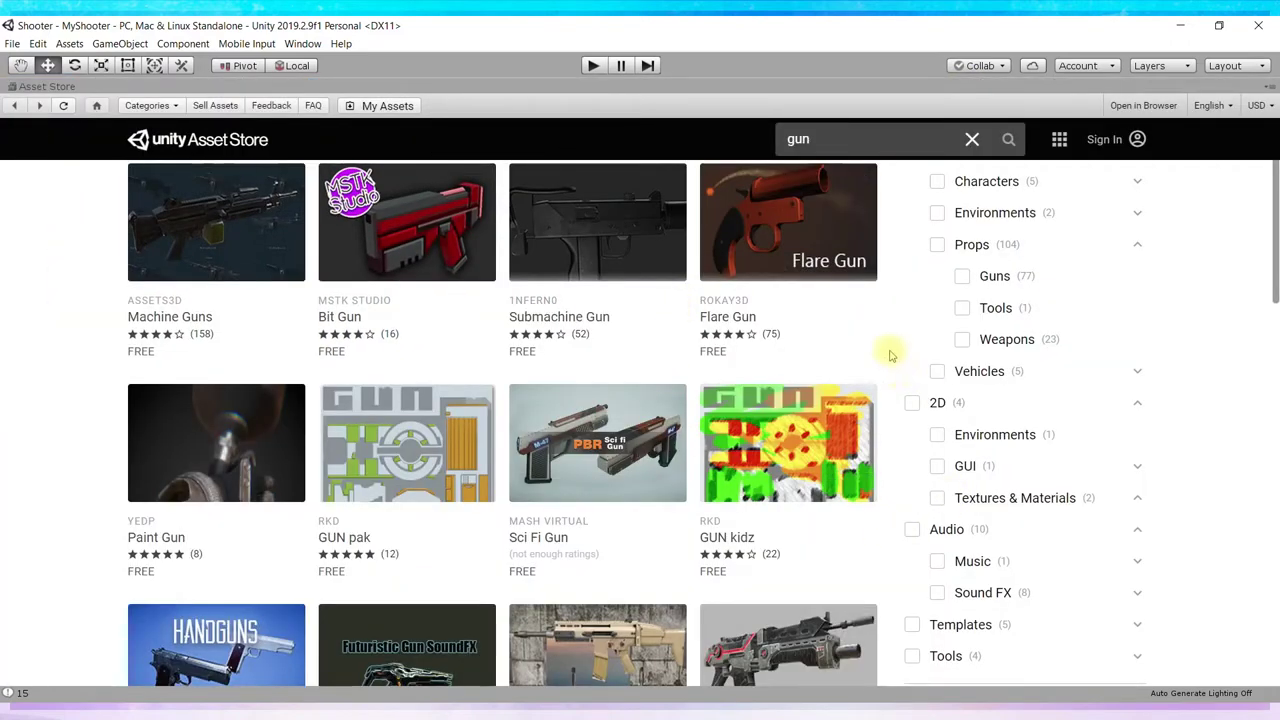
Open the free Sci Fi Gun product page.
{"action": "mouse_move", "coordinate": [612, 423]}
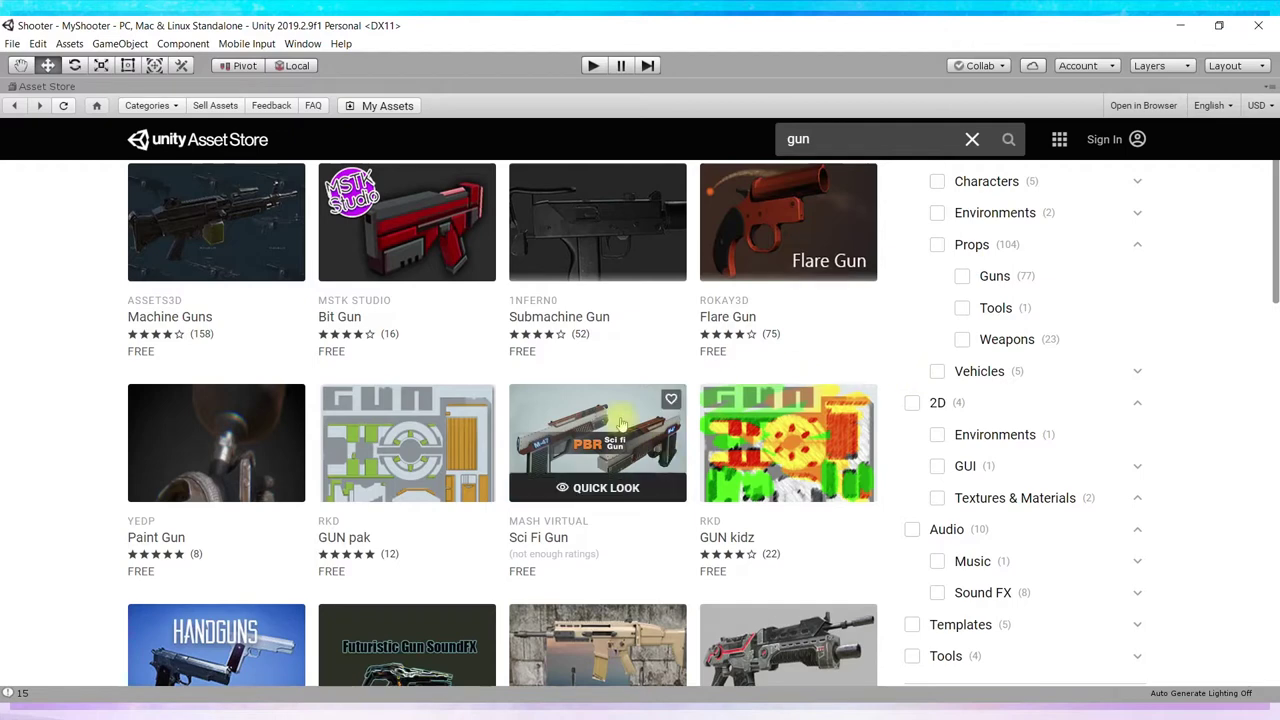
{"action": "left_click", "coordinate": [612, 423]}
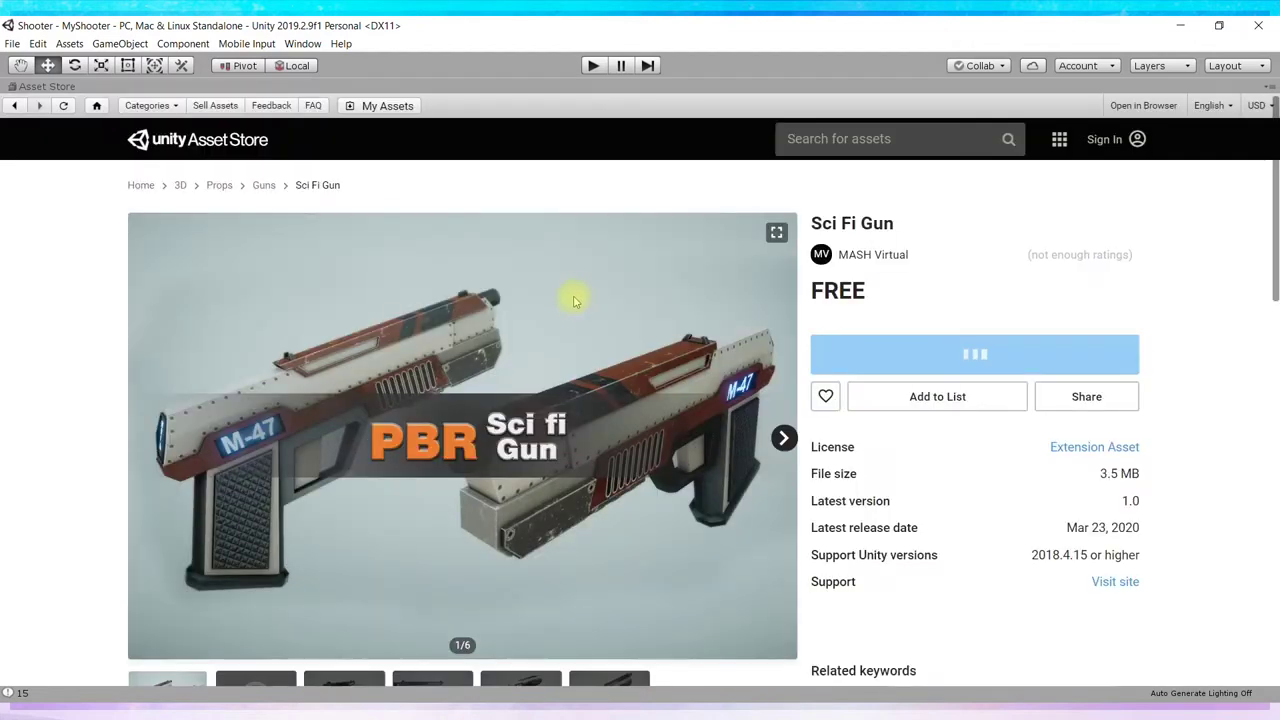
{"action": "scroll", "coordinate": [645, 392], "scroll_direction": "down", "scroll_amount": 2}
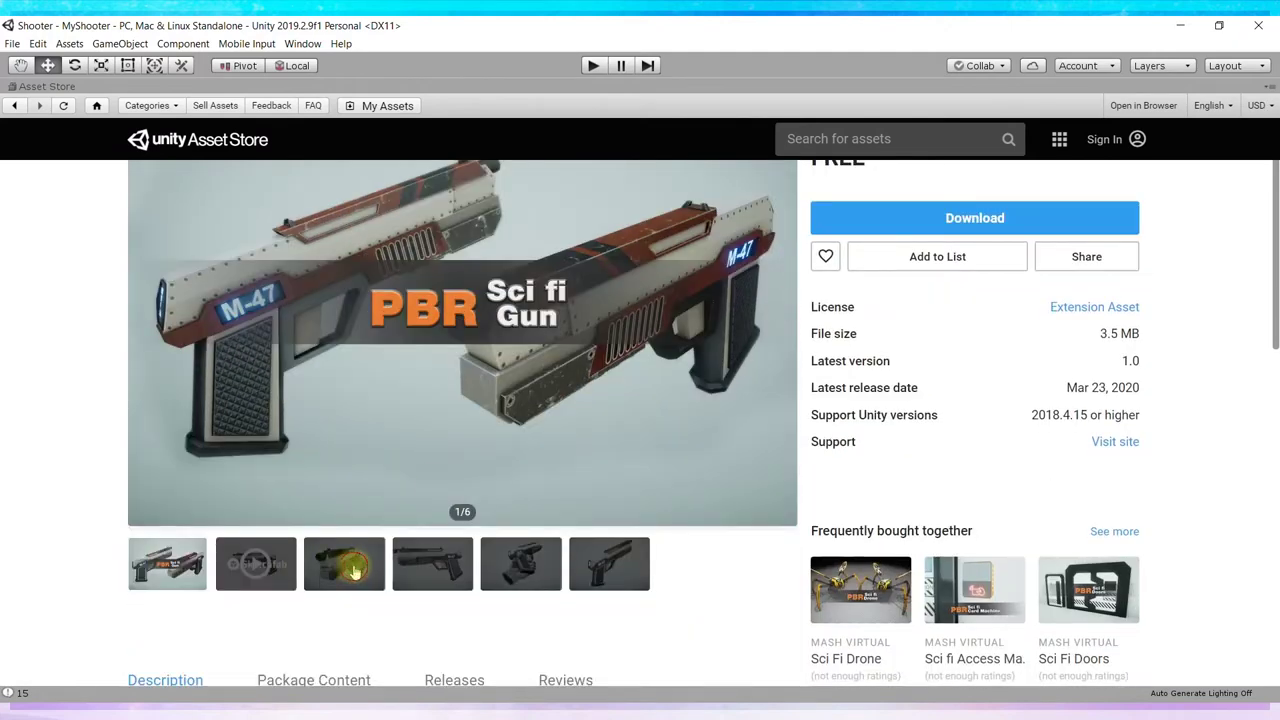
Look through the Sci Fi Gun gallery images and start its download.
{"action": "left_click", "coordinate": [348, 566]}
{"action": "left_click", "coordinate": [417, 565]}
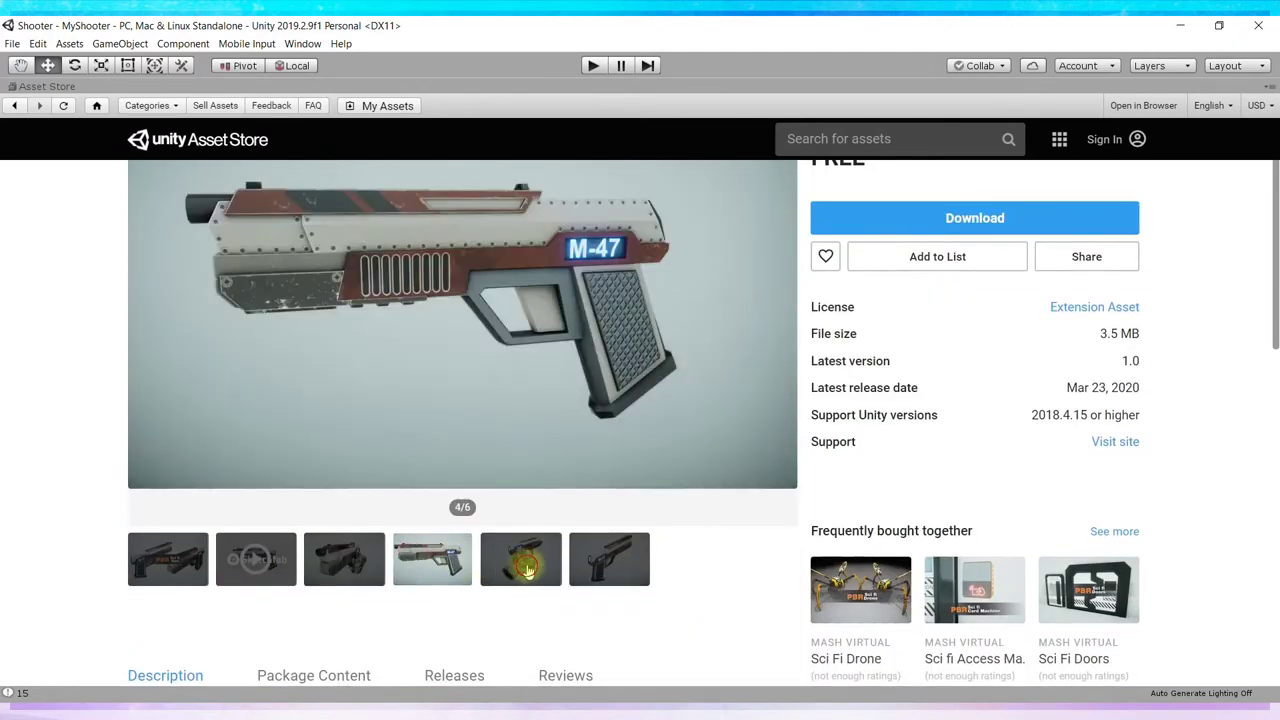
{"action": "left_click", "coordinate": [527, 568]}
{"action": "left_click", "coordinate": [614, 571]}
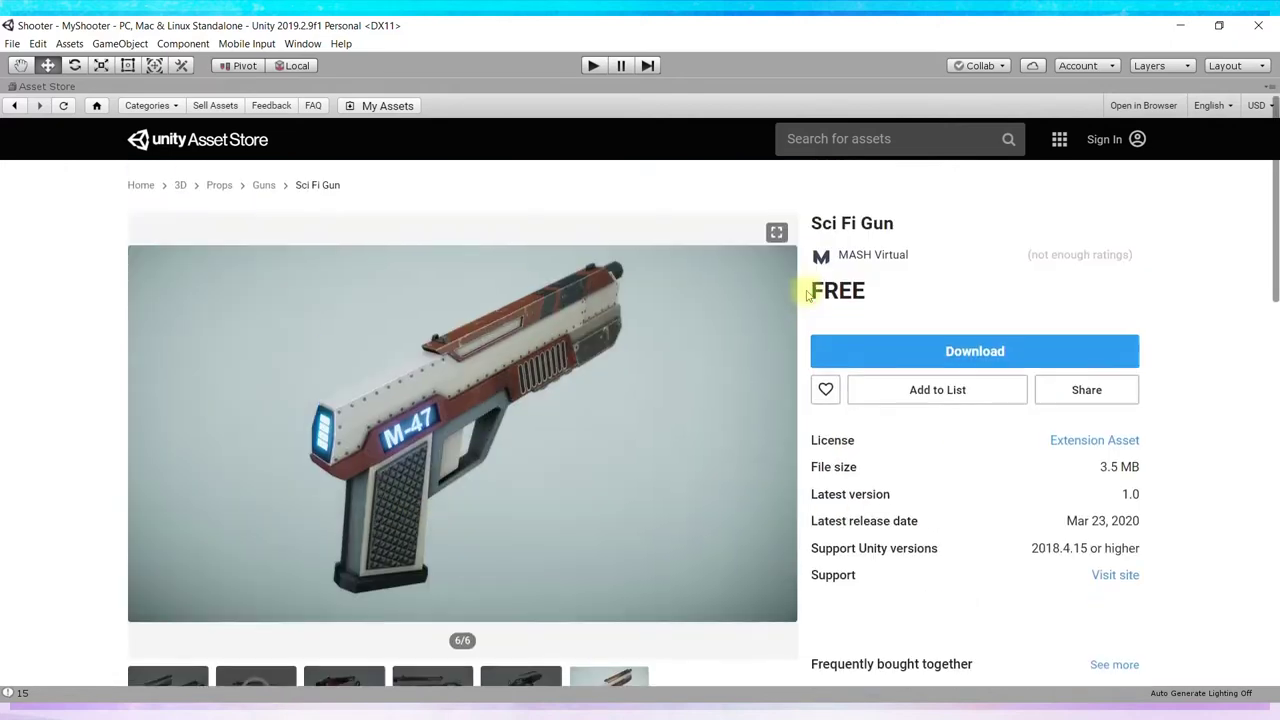
{"action": "scroll", "coordinate": [800, 300], "scroll_direction": "up", "scroll_amount": 2}
{"action": "left_click", "coordinate": [929, 346]}
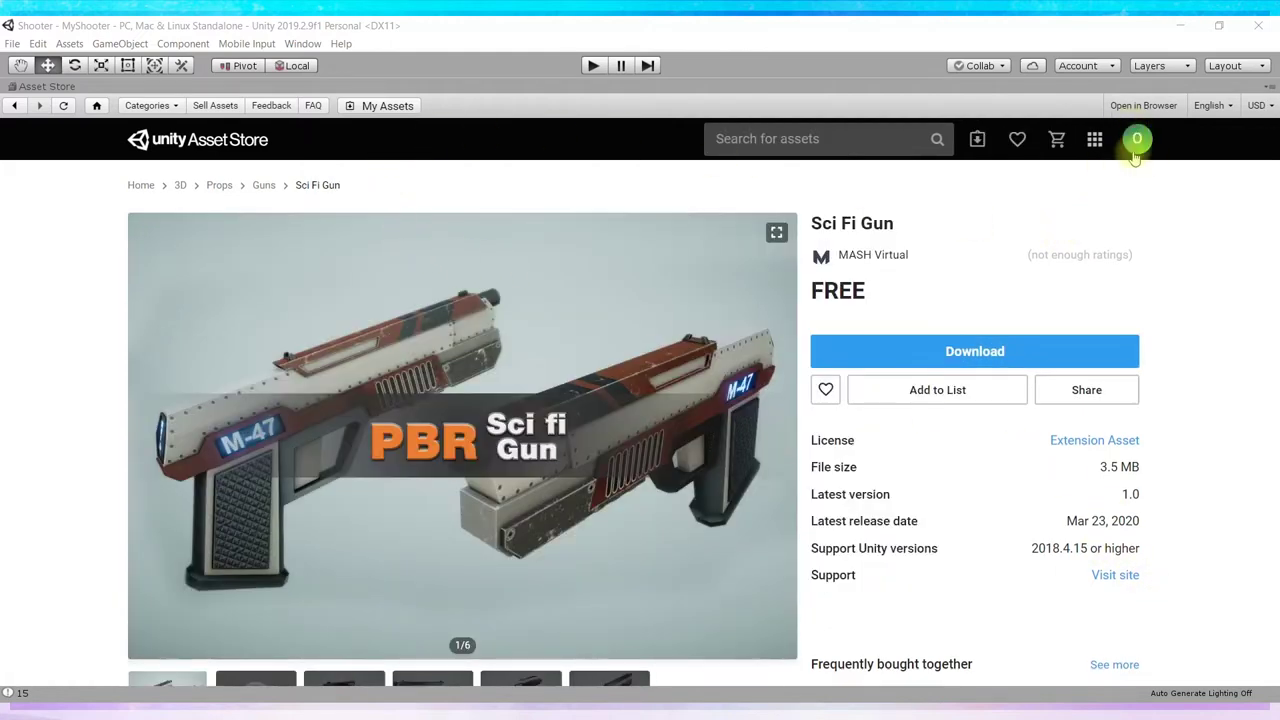
Download and import all Sci Fi Gun package files, then un-maximize the Asset Store.
{"action": "left_click", "coordinate": [975, 355]}
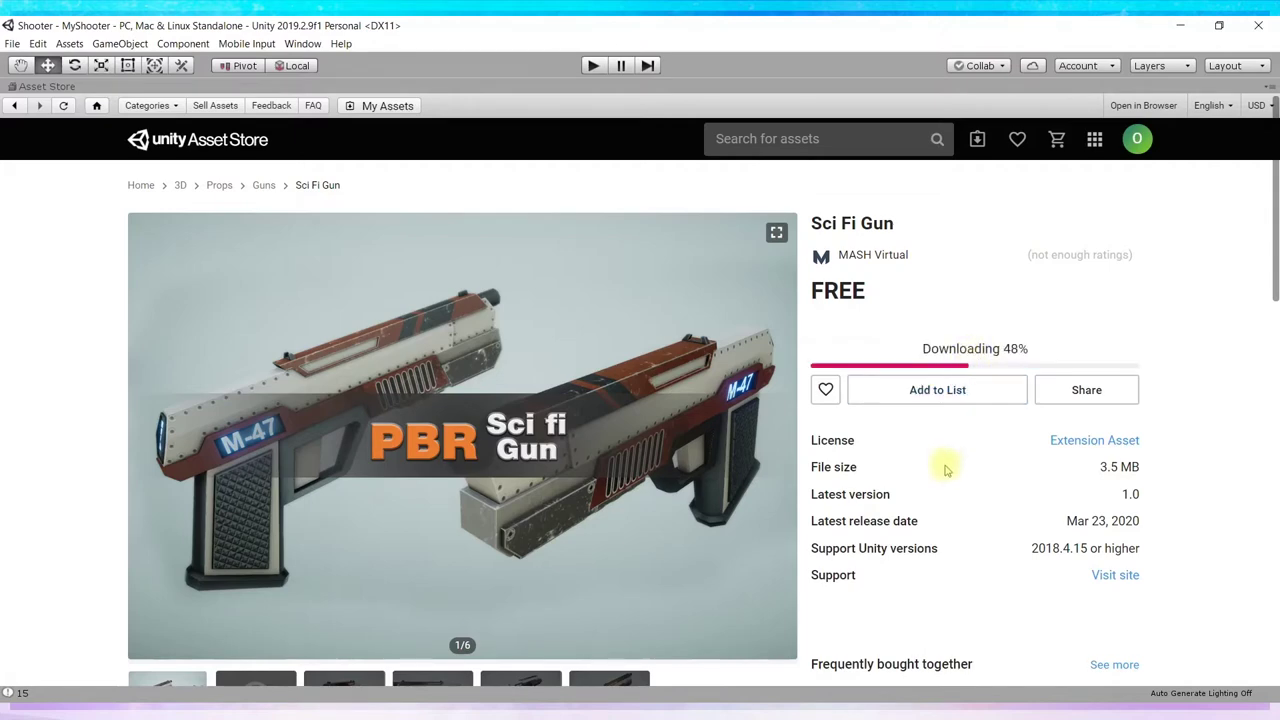
{"action": "left_click", "coordinate": [968, 420]}
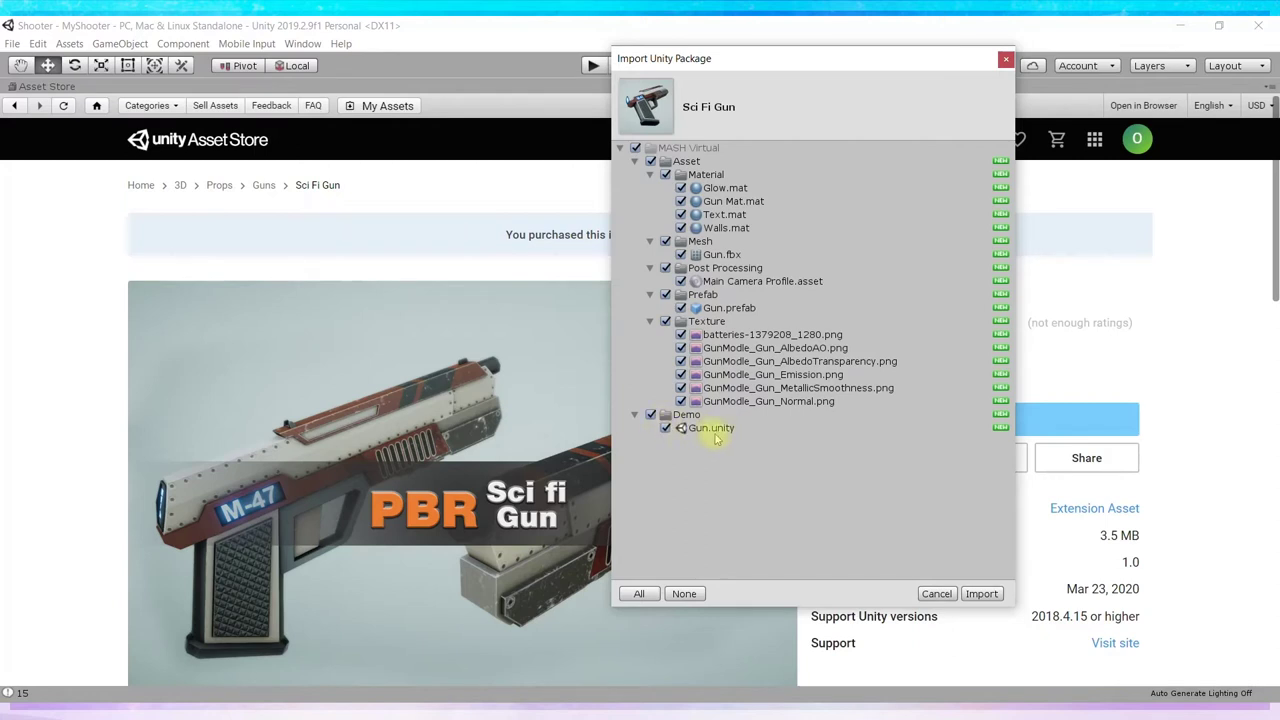
{"action": "left_click", "coordinate": [979, 594]}
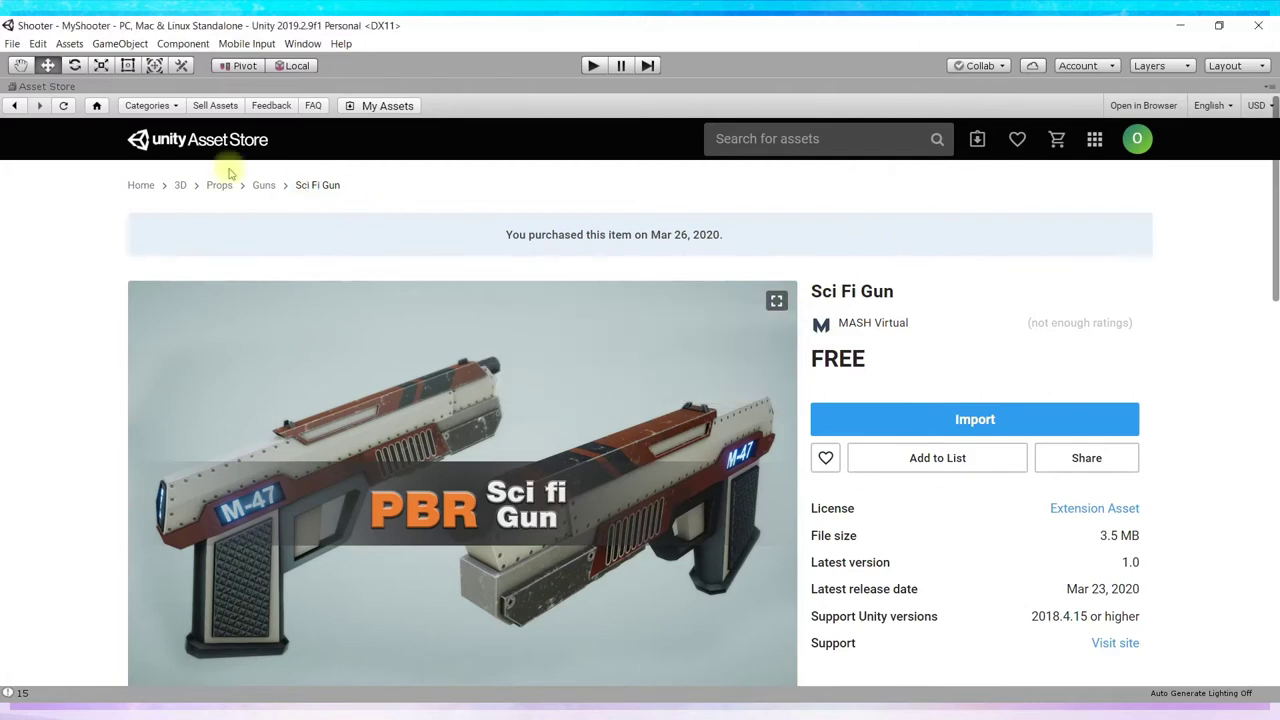
{"action": "left_click", "coordinate": [1271, 90]}
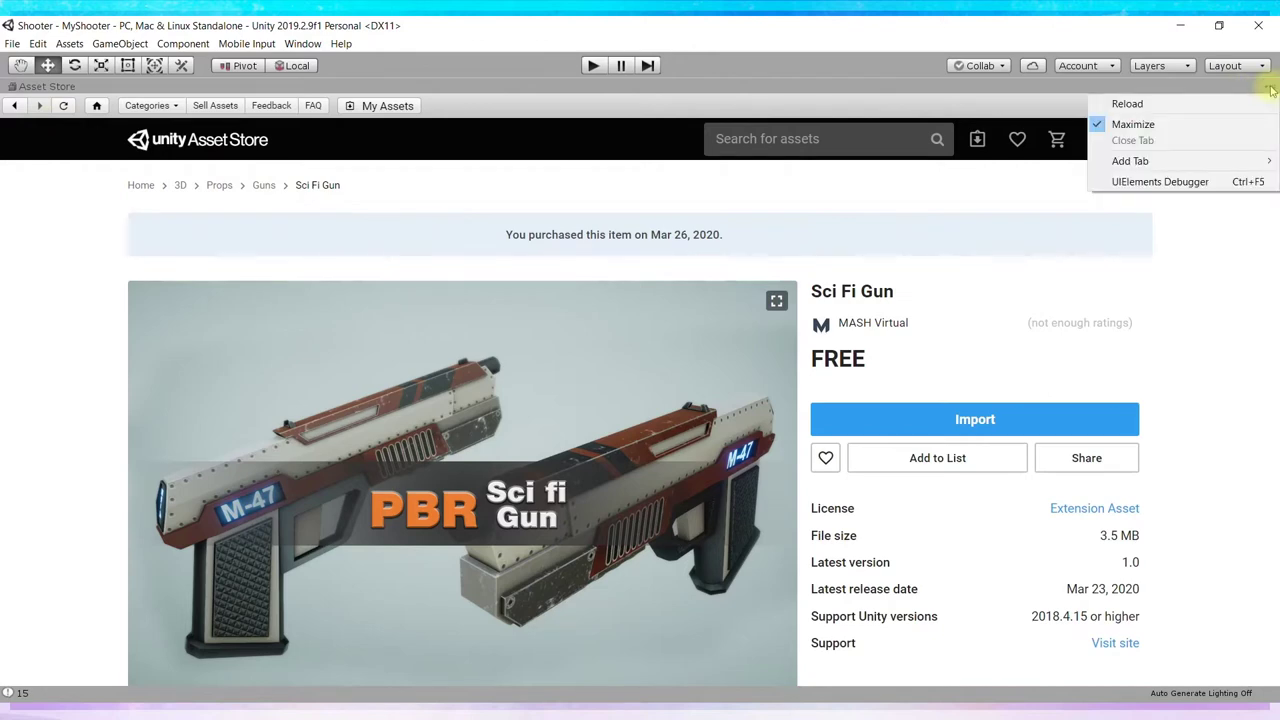
{"action": "left_click", "coordinate": [1133, 124]}
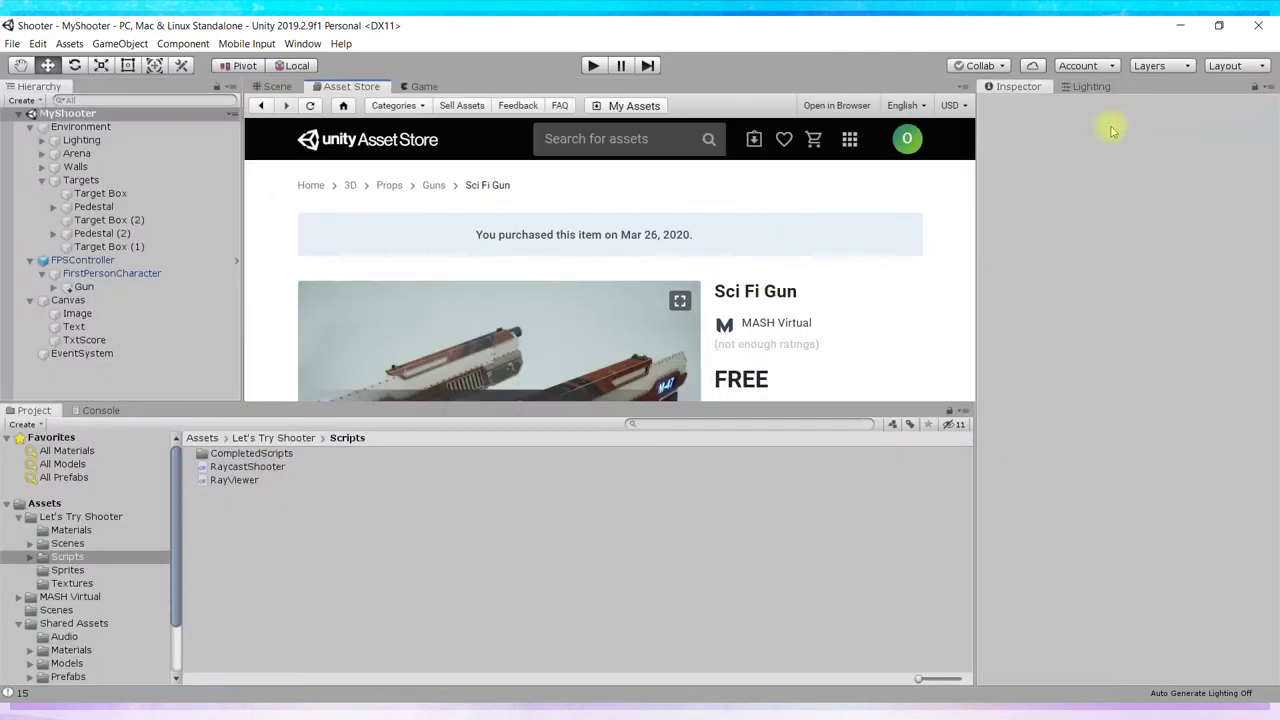
Preview the Gun prefab in MASH Virtual > Asset > Prefab, resizing the preview.
{"action": "left_click", "coordinate": [270, 87]}
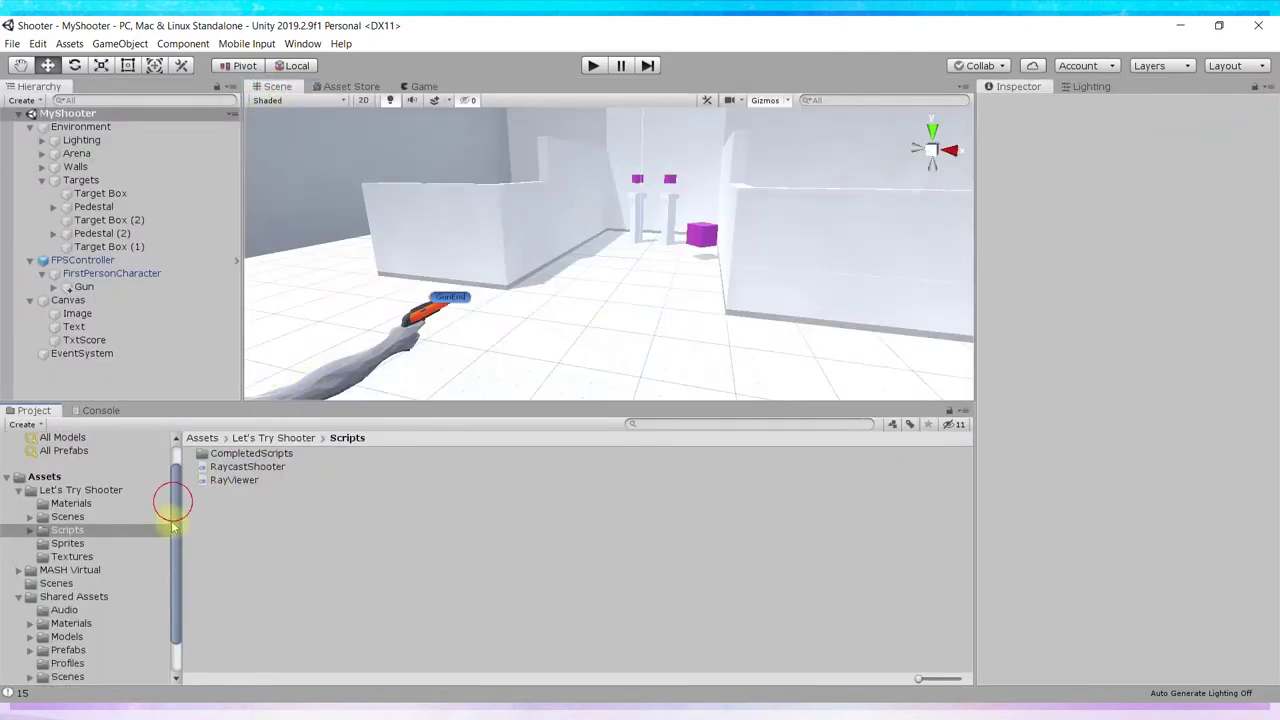
{"action": "left_click_drag", "start_coordinate": [172, 507], "coordinate": [171, 557]}
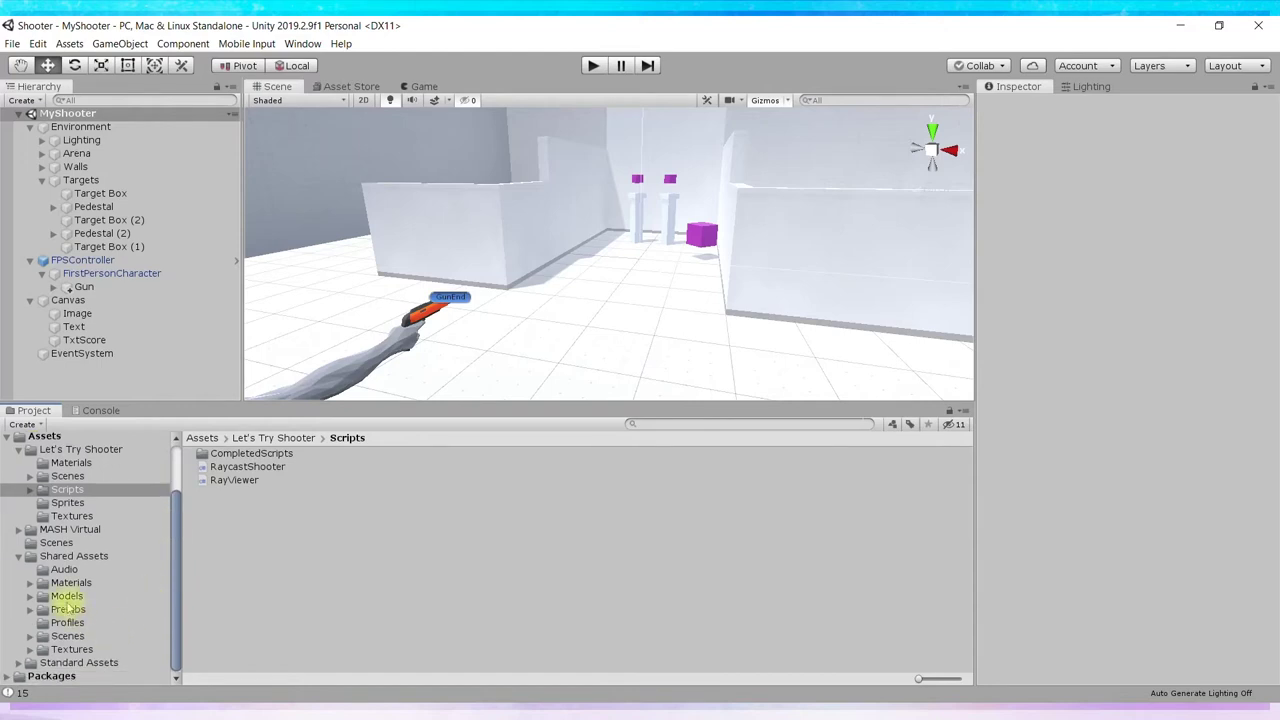
{"action": "left_click", "coordinate": [33, 532]}
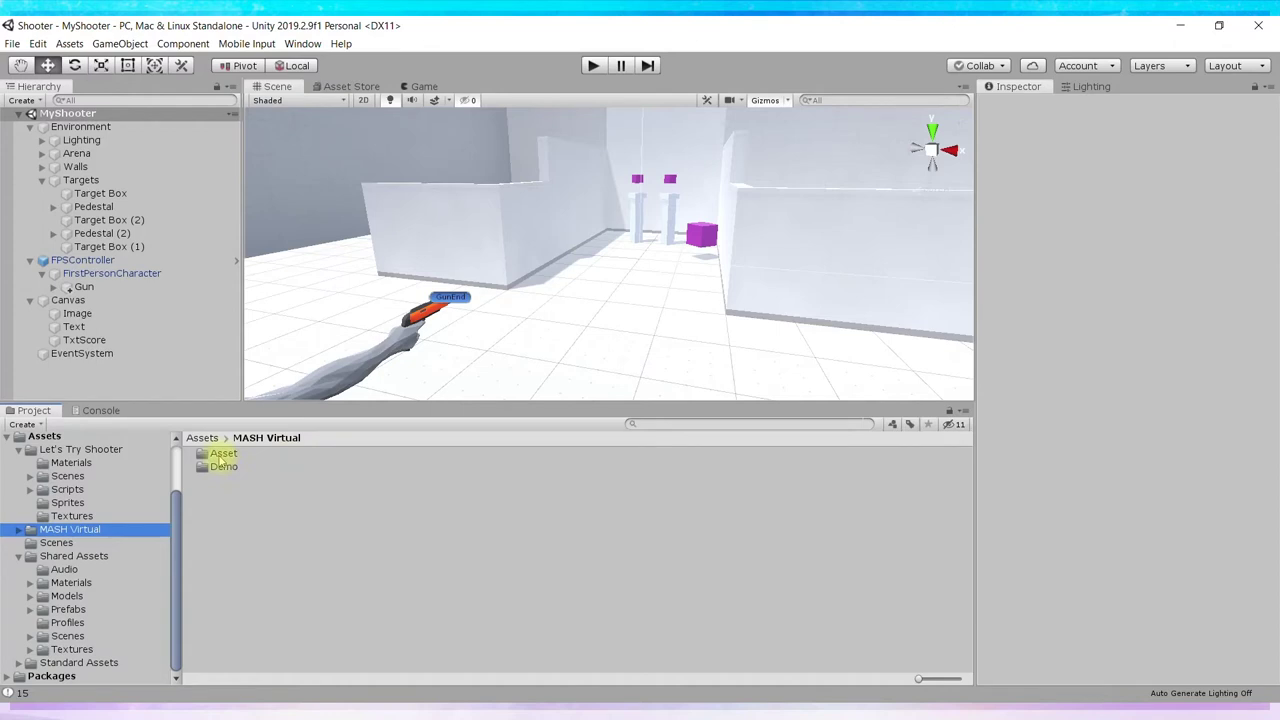
{"action": "double_click", "coordinate": [220, 455]}
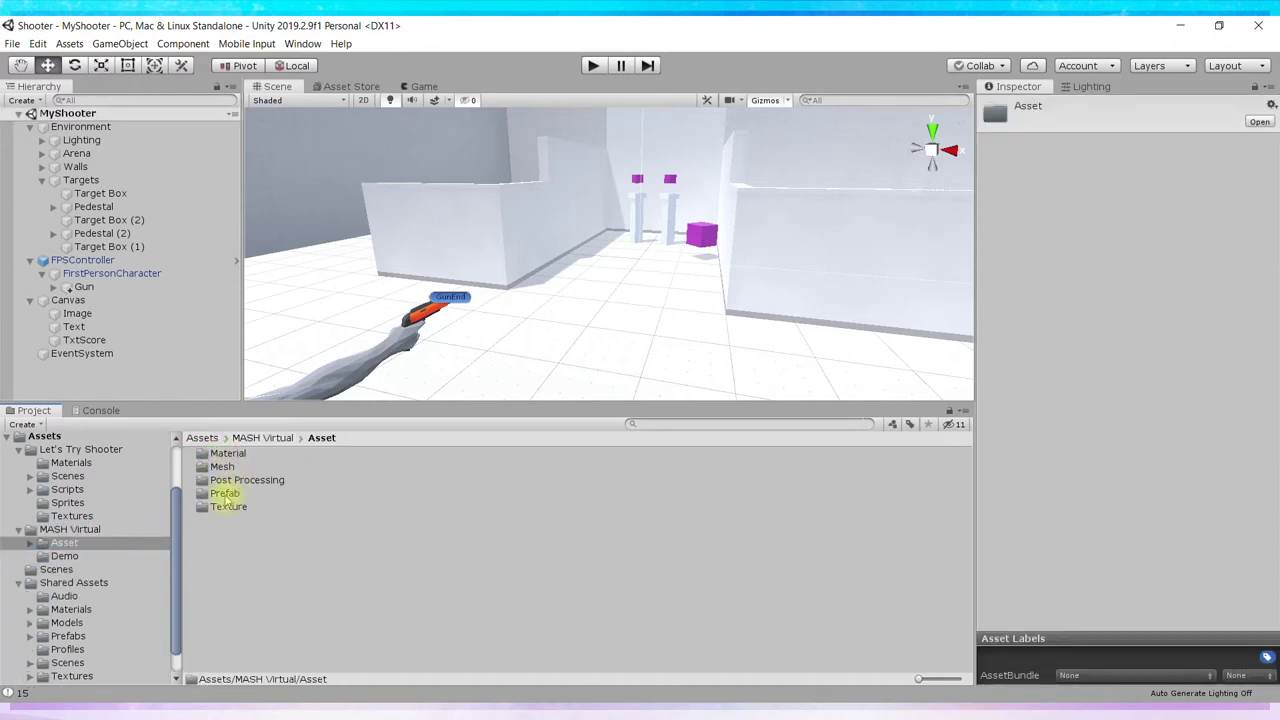
{"action": "double_click", "coordinate": [225, 494]}
{"action": "left_click", "coordinate": [220, 455]}
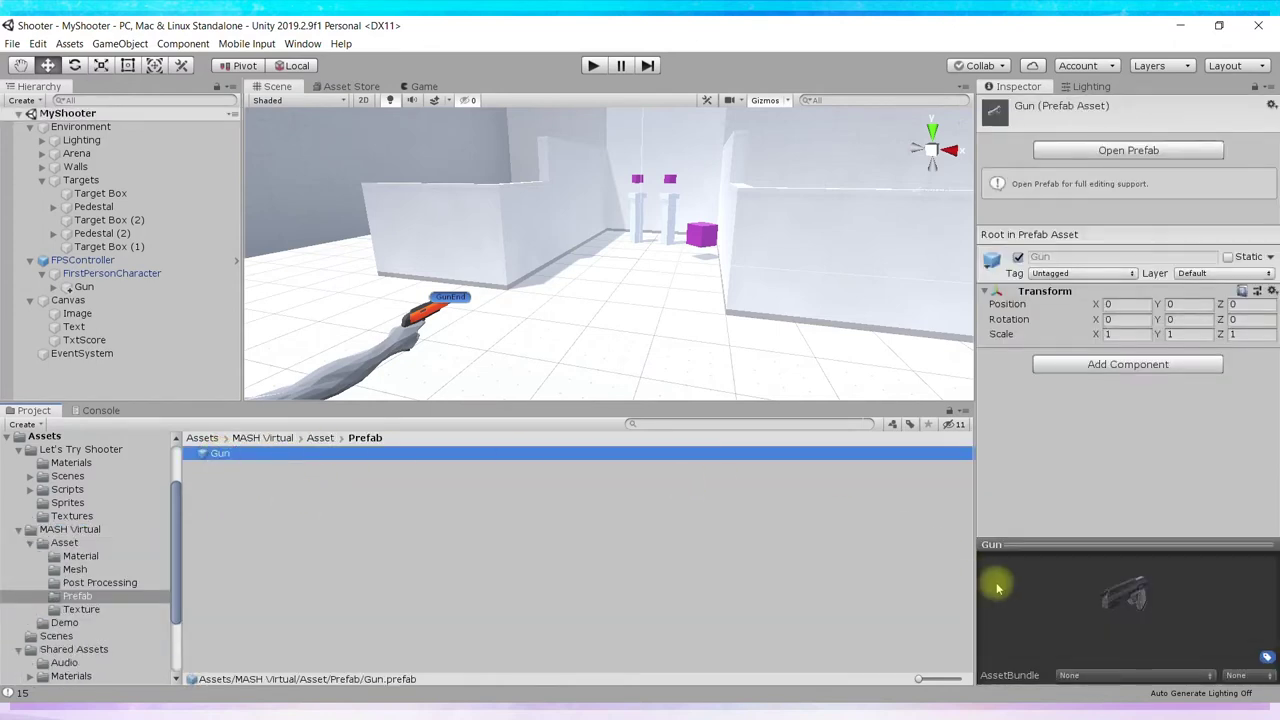
{"action": "left_click_drag", "start_coordinate": [1090, 545], "coordinate": [1090, 407]}
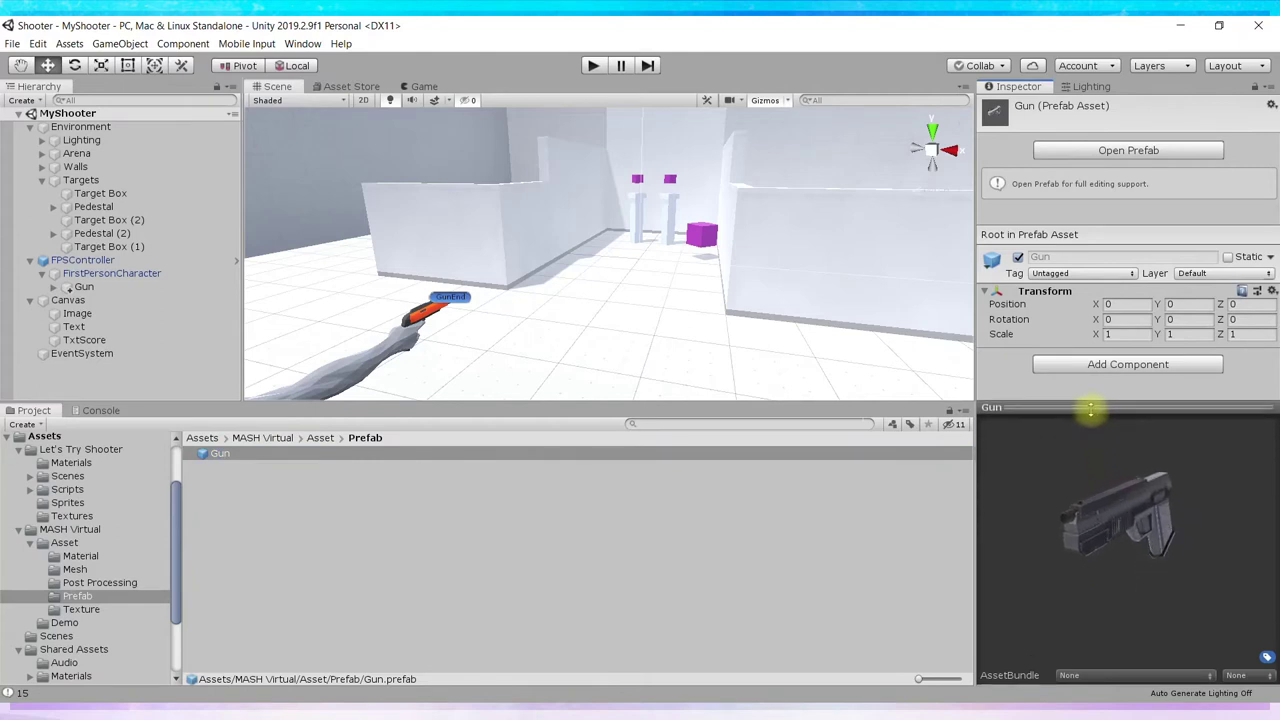
{"action": "left_click_drag", "start_coordinate": [1090, 407], "coordinate": [1090, 471]}
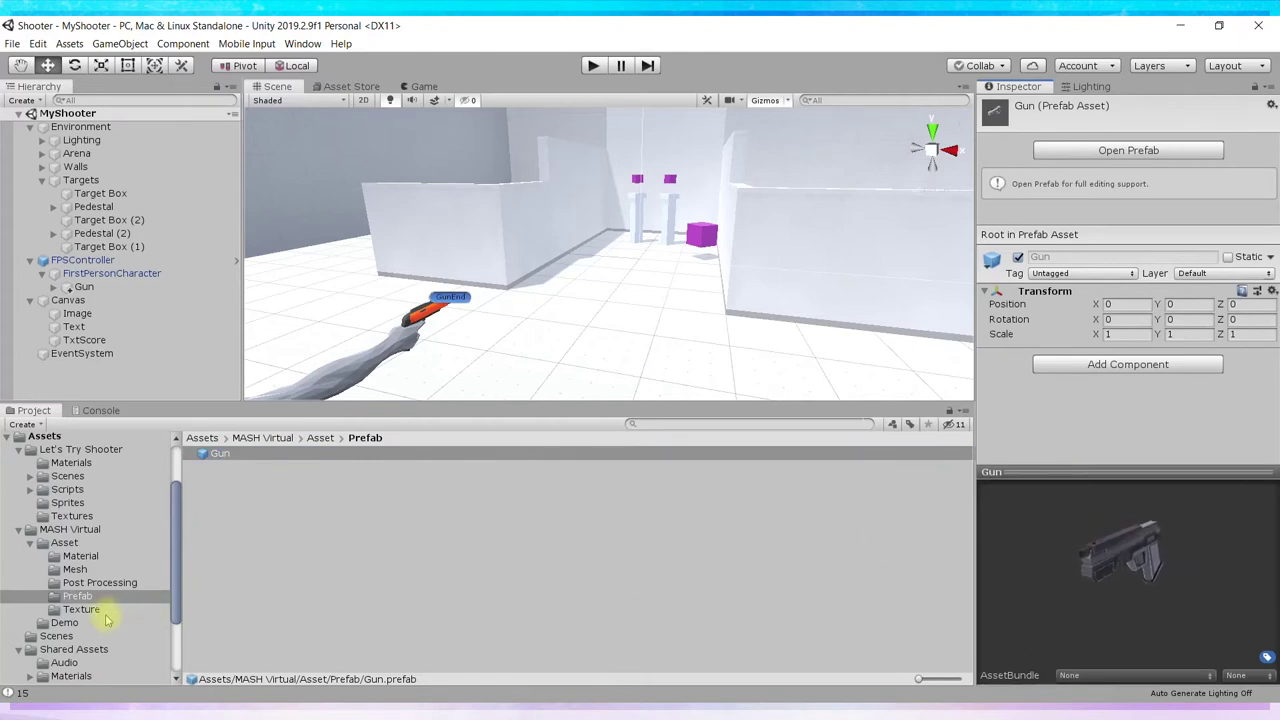
Open the Gun scene from the MASH Virtual Demo folder.
{"action": "left_click", "coordinate": [65, 529]}
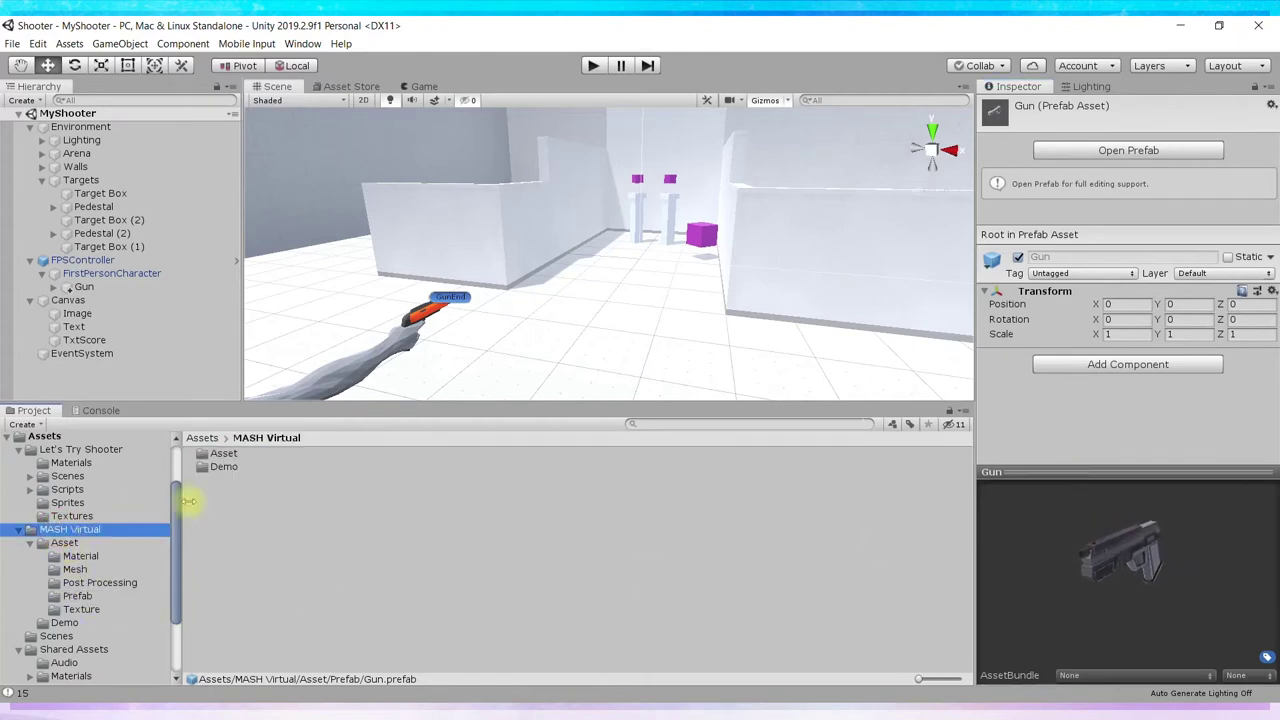
{"action": "double_click", "coordinate": [218, 465]}
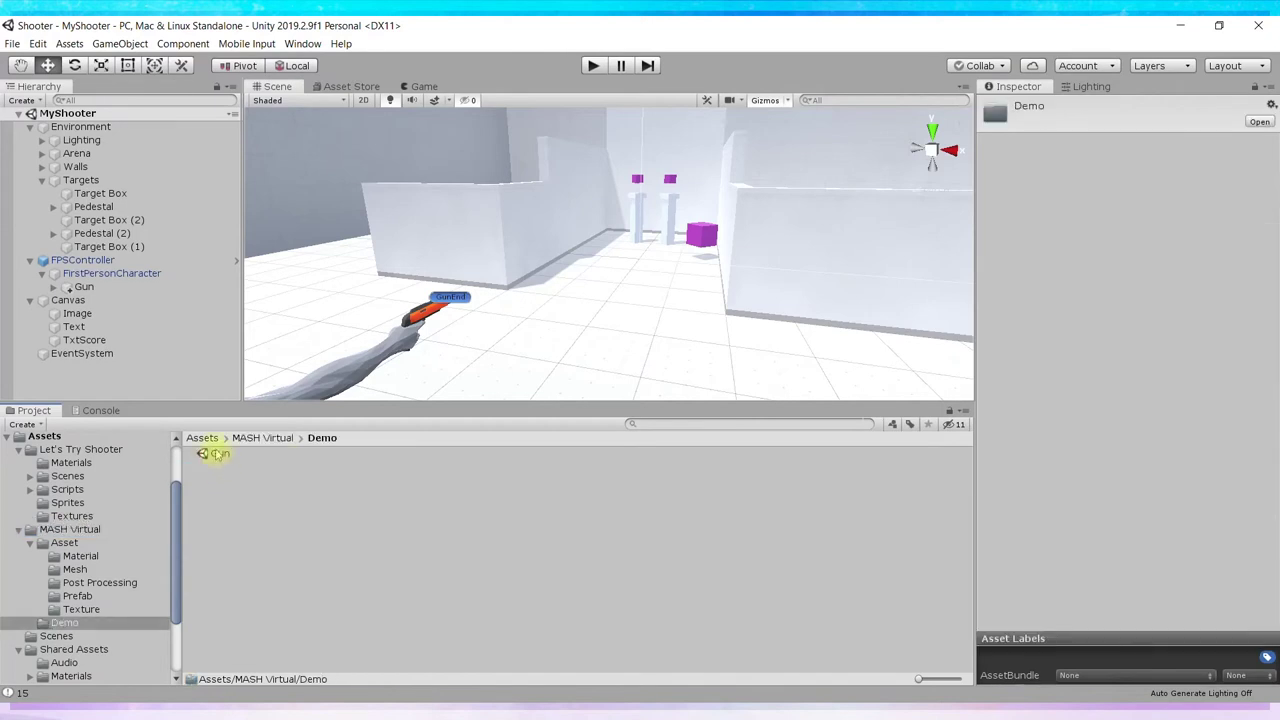
{"action": "double_click", "coordinate": [217, 455]}
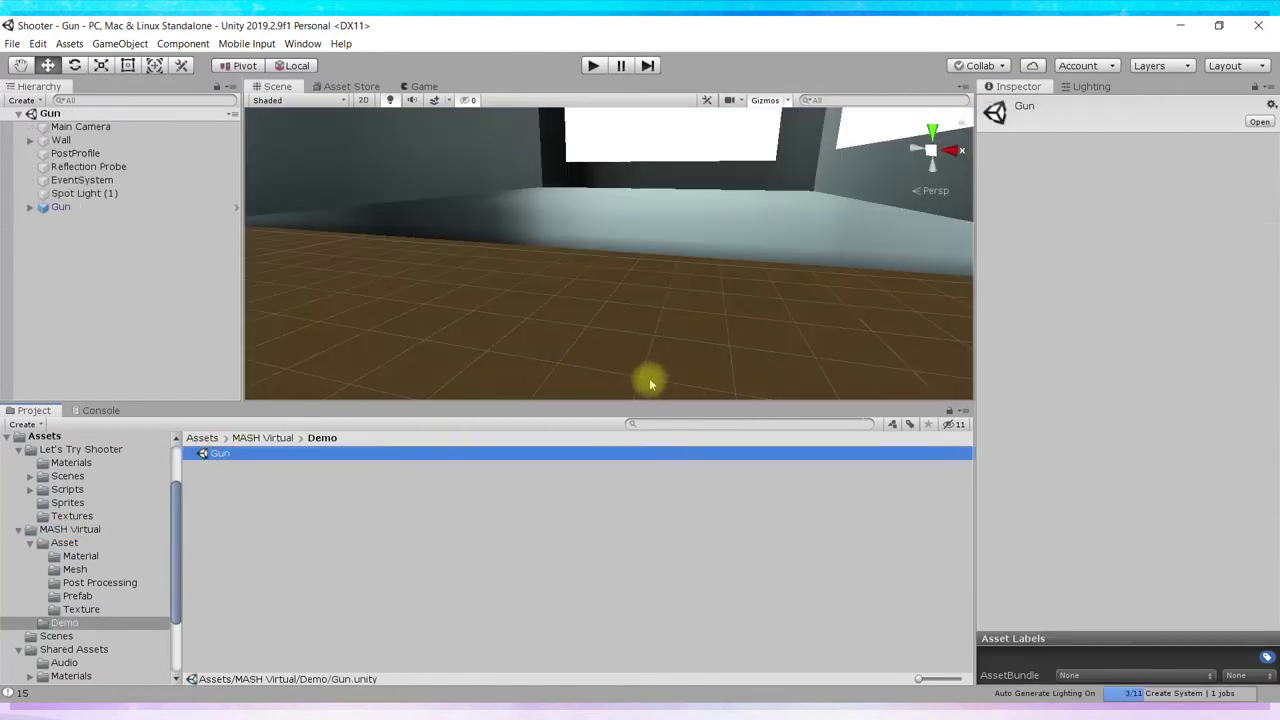
Frame the Gun and inspect its Gun_Base, Gun_Bullet_Hole and Gun_Loader meshes.
{"action": "double_click", "coordinate": [94, 208]}
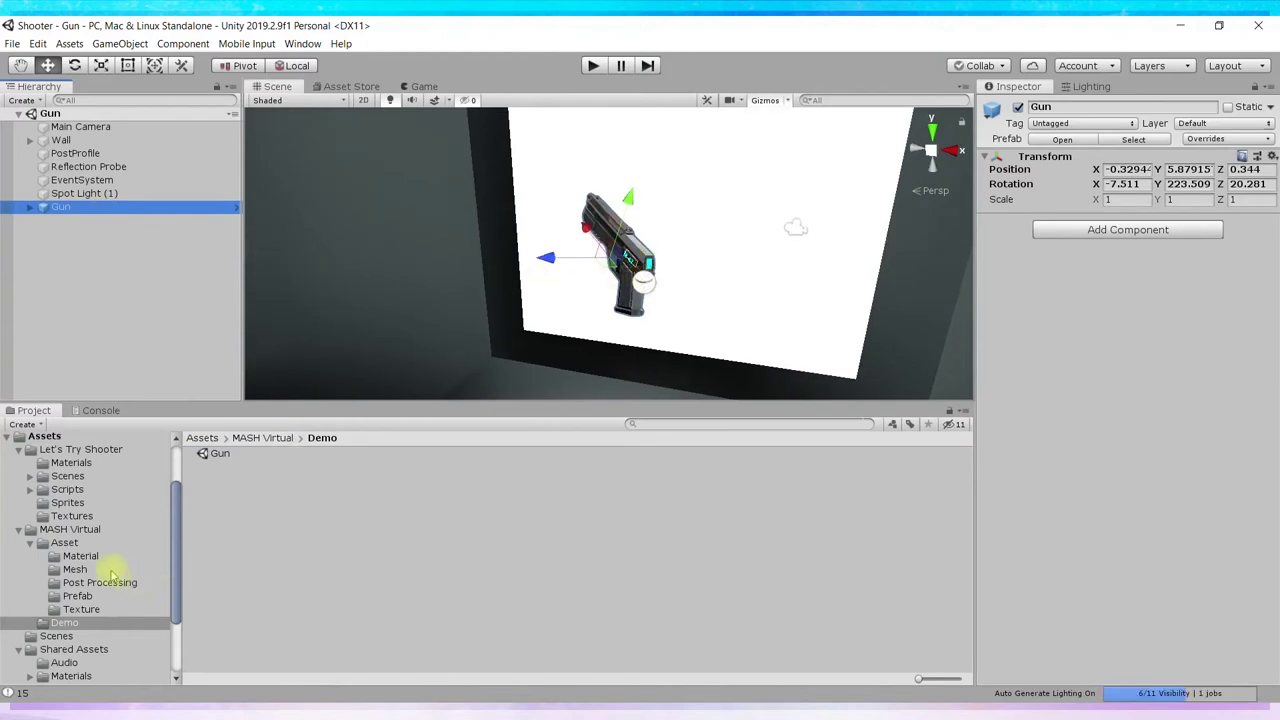
{"action": "left_click", "coordinate": [78, 569]}
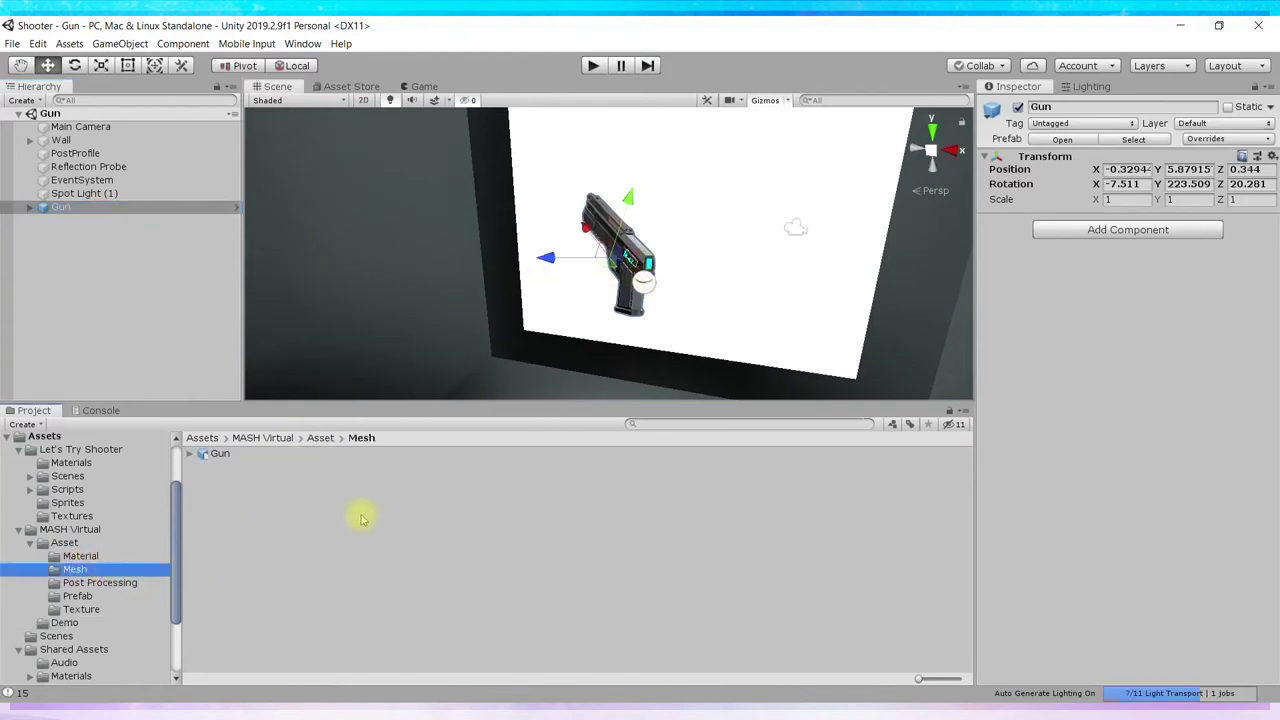
{"action": "left_click", "coordinate": [189, 453]}
{"action": "left_click", "coordinate": [210, 466]}
{"action": "left_click", "coordinate": [216, 480]}
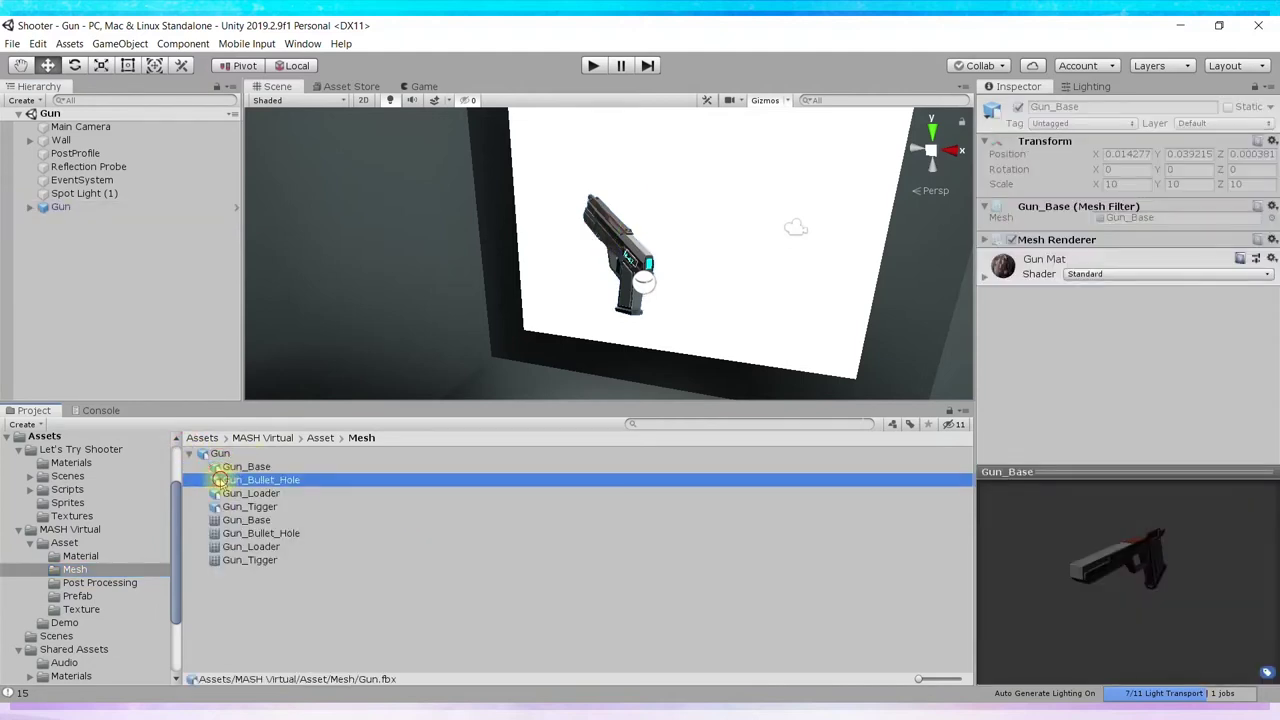
{"action": "left_click", "coordinate": [219, 493]}
{"action": "left_click", "coordinate": [207, 456]}
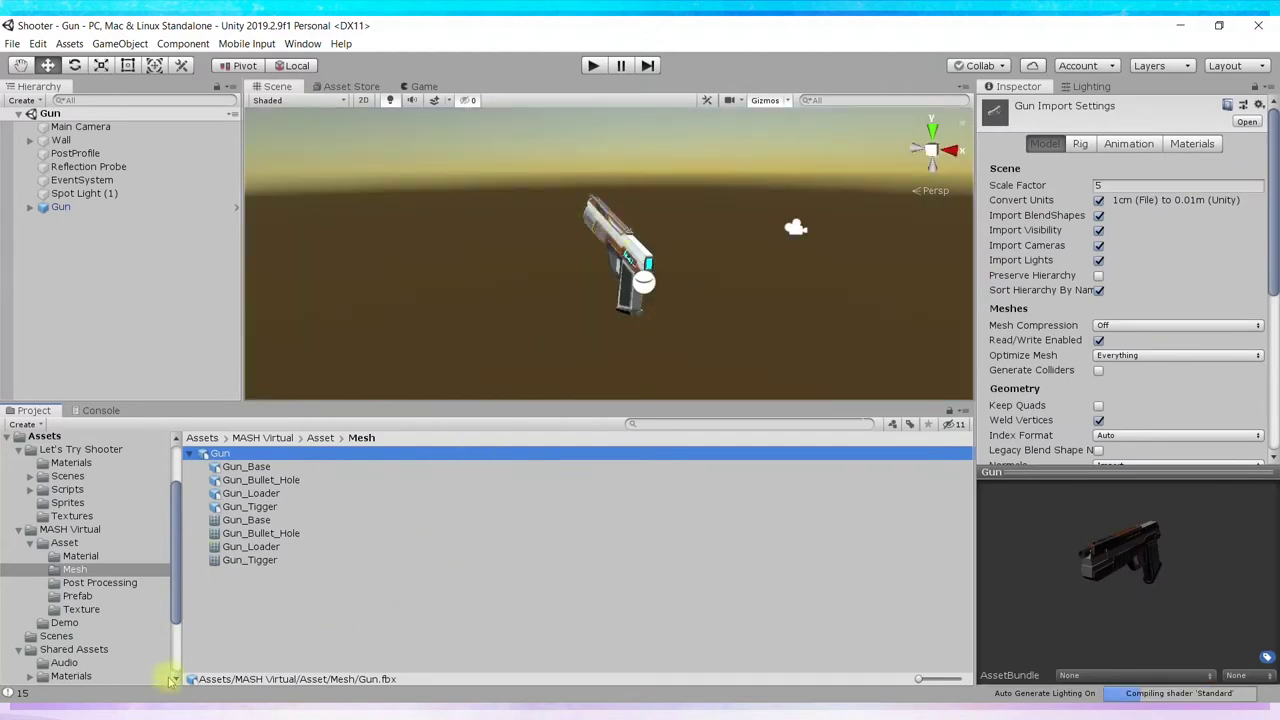
Rotate the gun preview in the Prefab folder, then show the Let's Try Shooter Scenes folder.
{"action": "left_click", "coordinate": [80, 596]}
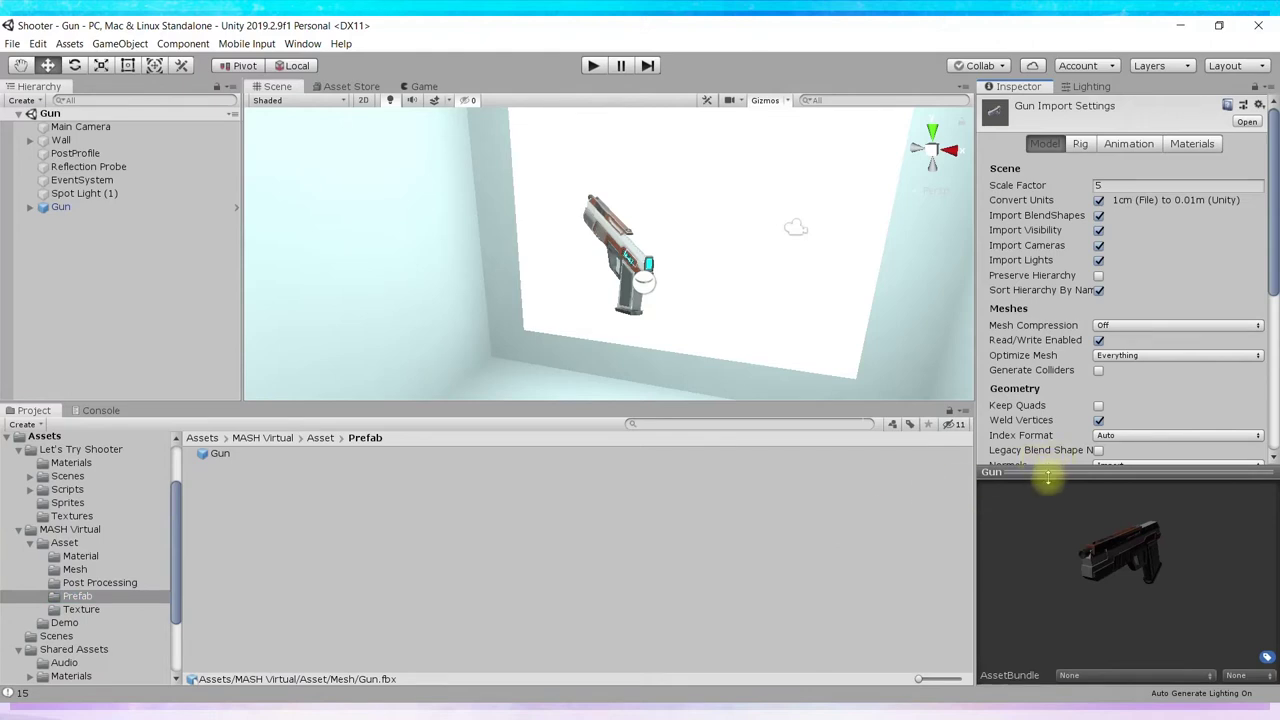
{"action": "left_click_drag", "start_coordinate": [1049, 471], "coordinate": [1027, 345]}
{"action": "mouse_move", "coordinate": [1074, 443]}
{"action": "left_mouse_down"}
{"action": "mouse_move", "coordinate": [1158, 615]}
{"action": "mouse_move", "coordinate": [168, 517]}
{"action": "left_mouse_up"}
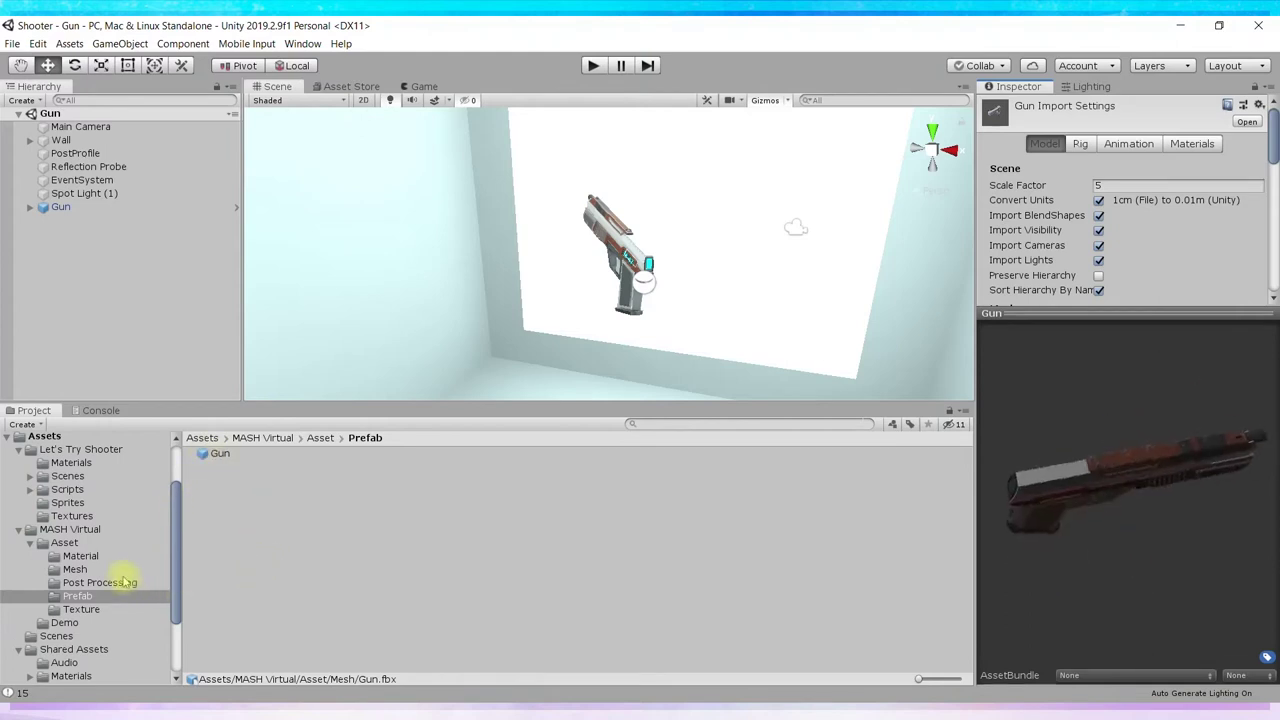
{"action": "left_click_drag", "start_coordinate": [168, 517], "coordinate": [3, 548]}
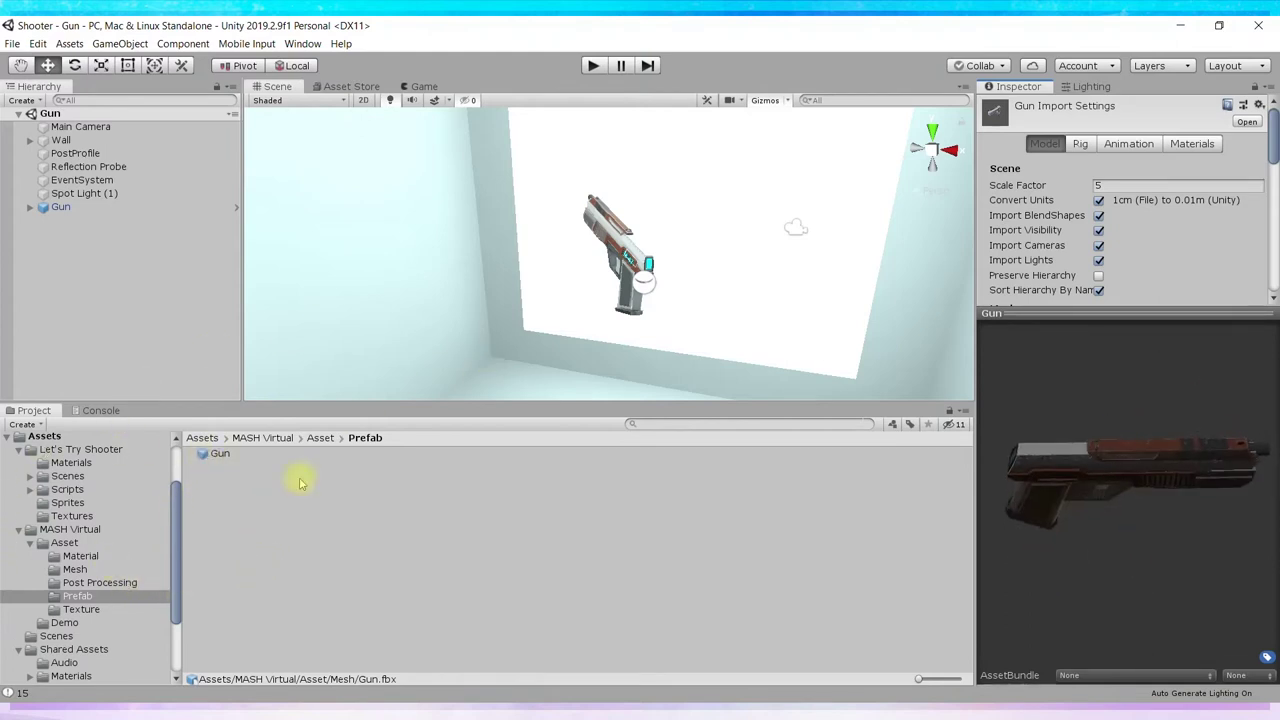
{"action": "scroll", "coordinate": [178, 455], "scroll_direction": "up", "scroll_amount": 2}
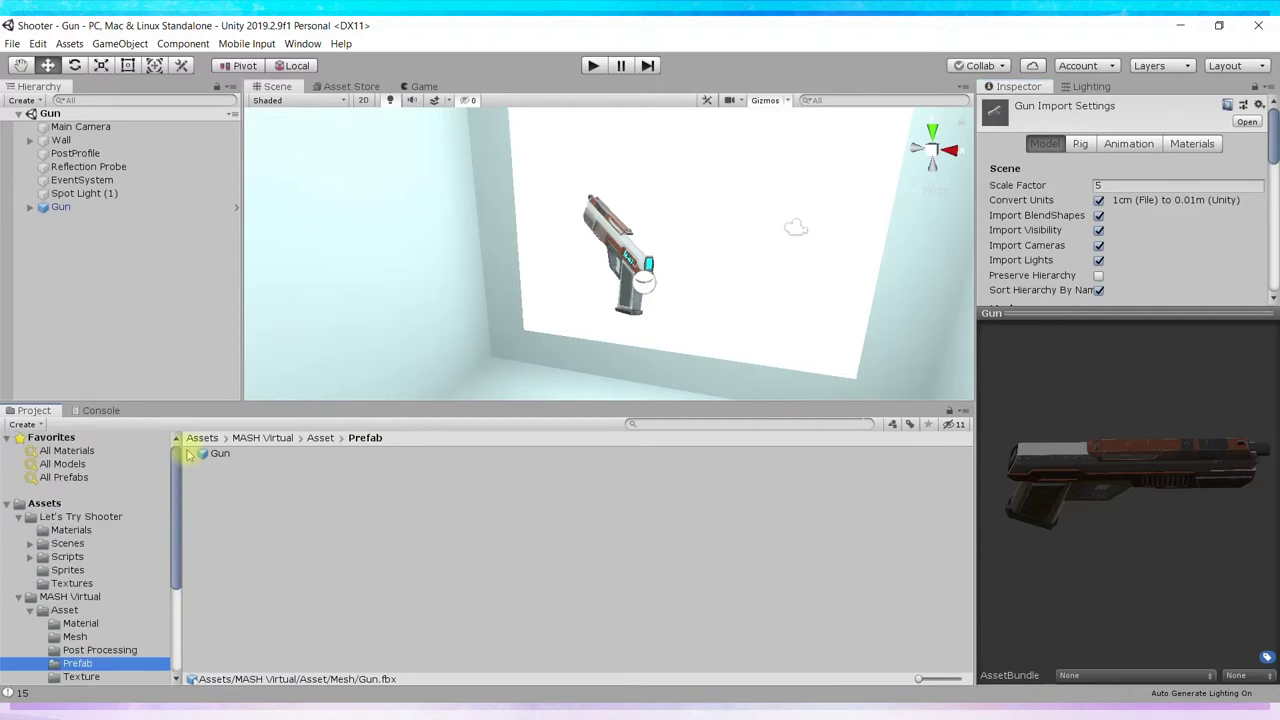
{"action": "left_click", "coordinate": [62, 544]}
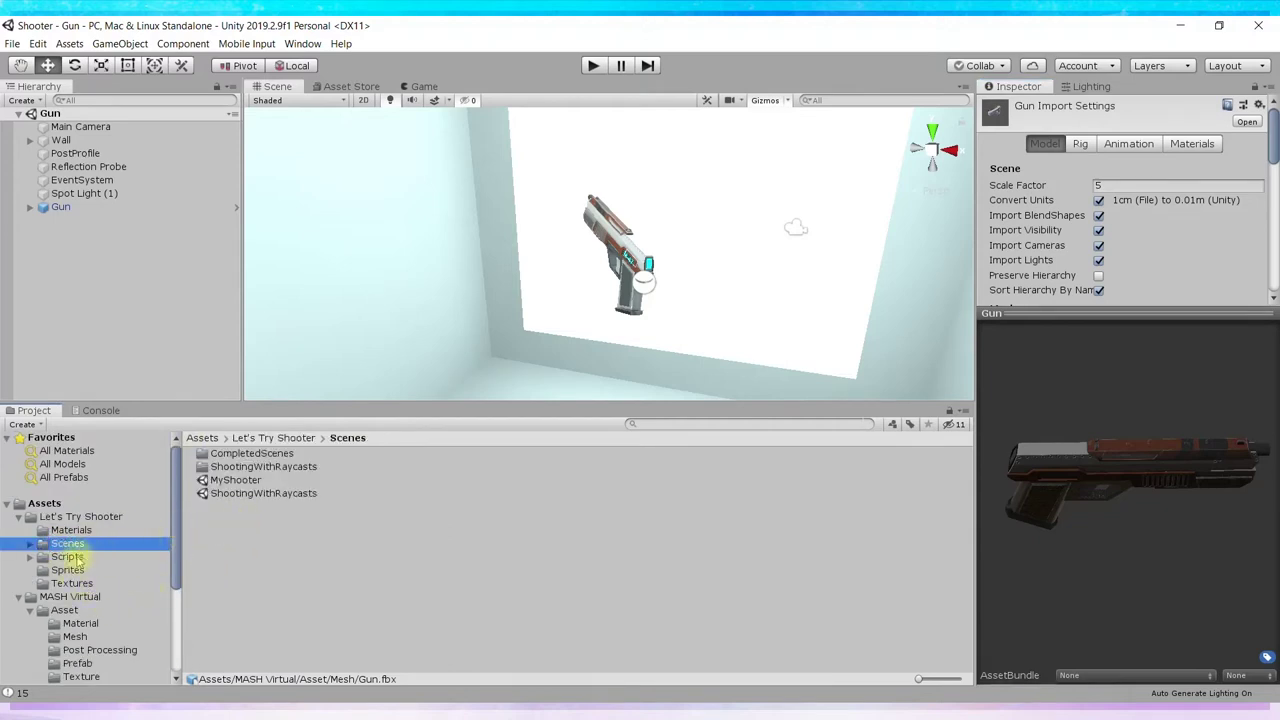
Reopen MyShooter and frame the Gun under FPSController > FirstPersonCharacter among the walls.
{"action": "double_click", "coordinate": [235, 480]}
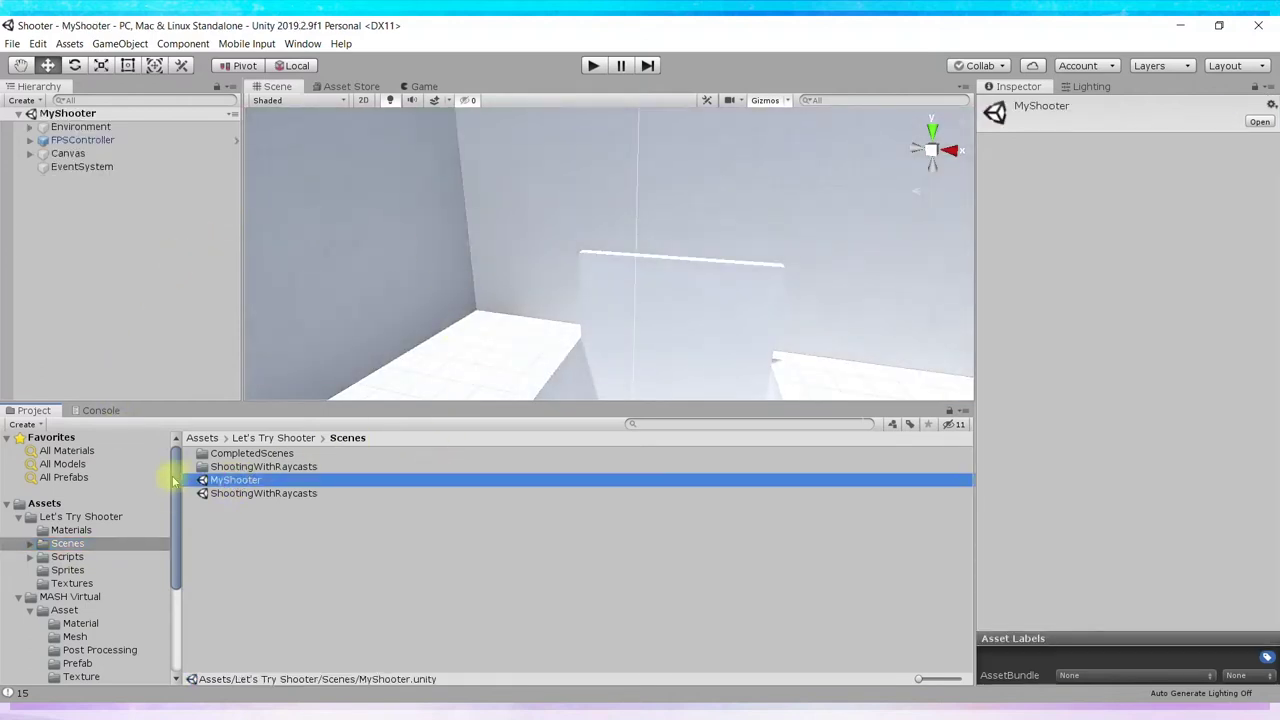
{"action": "left_click", "coordinate": [30, 140]}
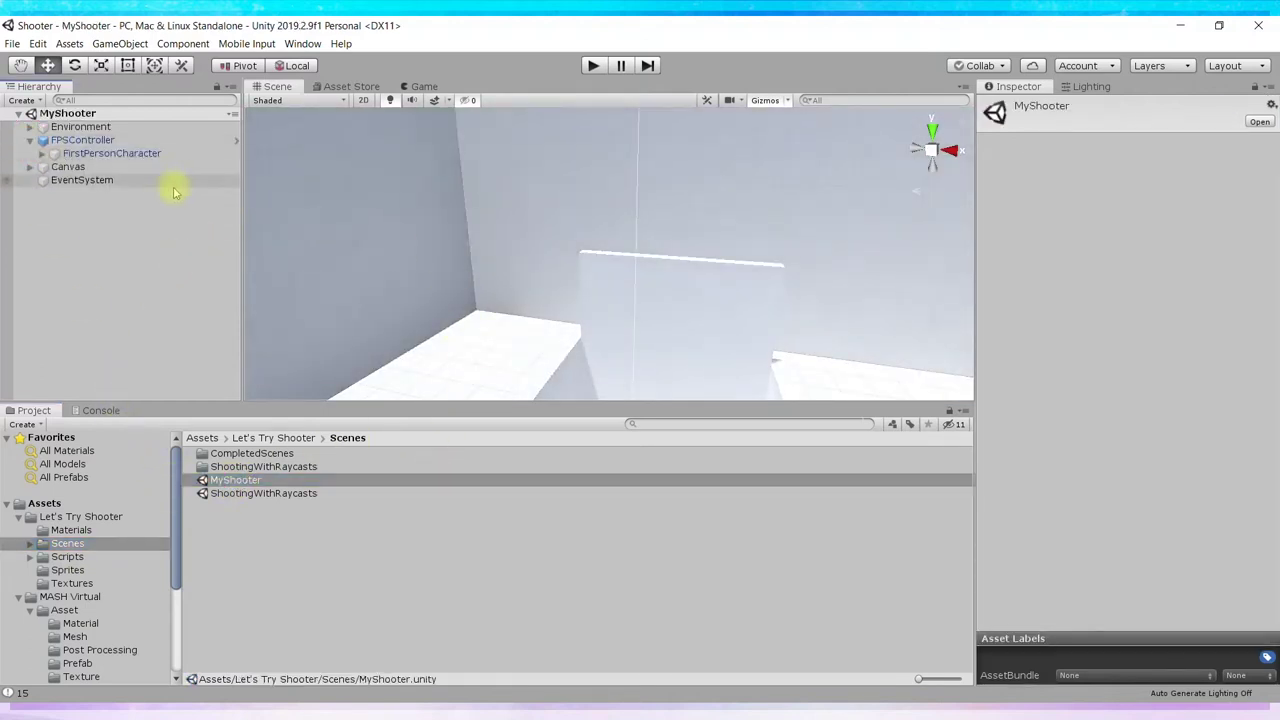
{"action": "left_click", "coordinate": [42, 153]}
{"action": "left_click", "coordinate": [82, 168]}
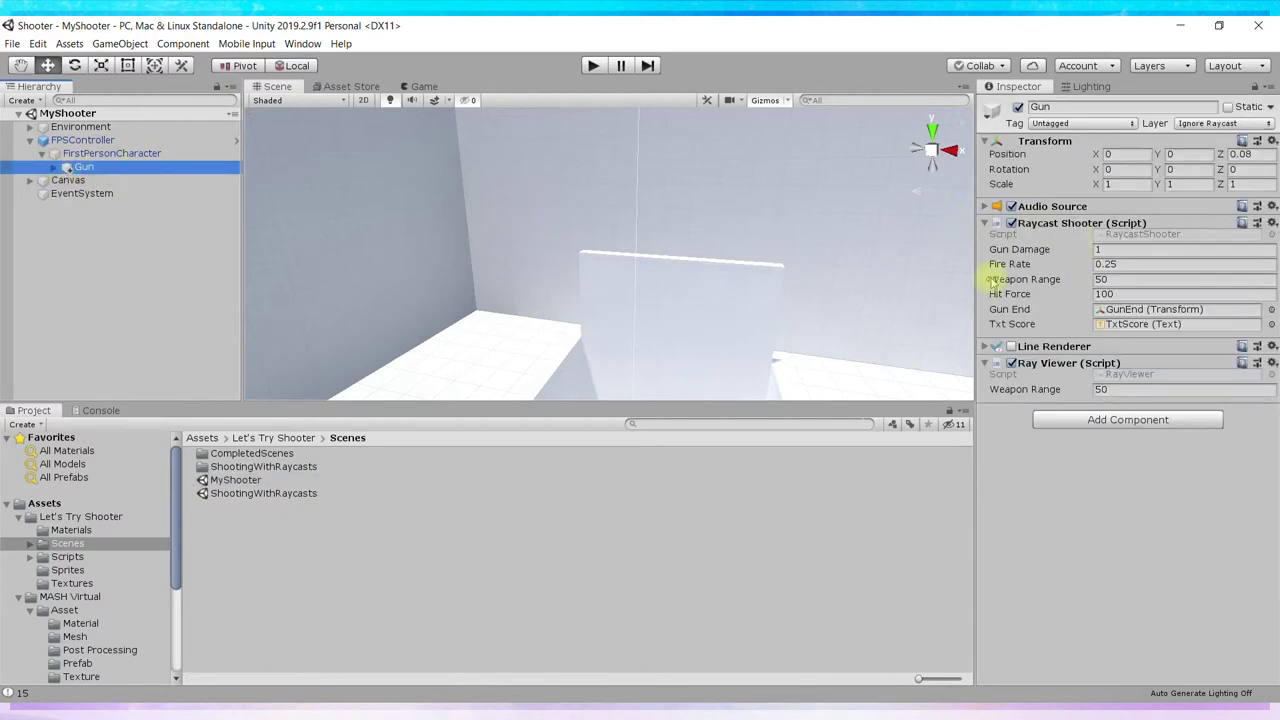
{"action": "double_click", "coordinate": [84, 168]}
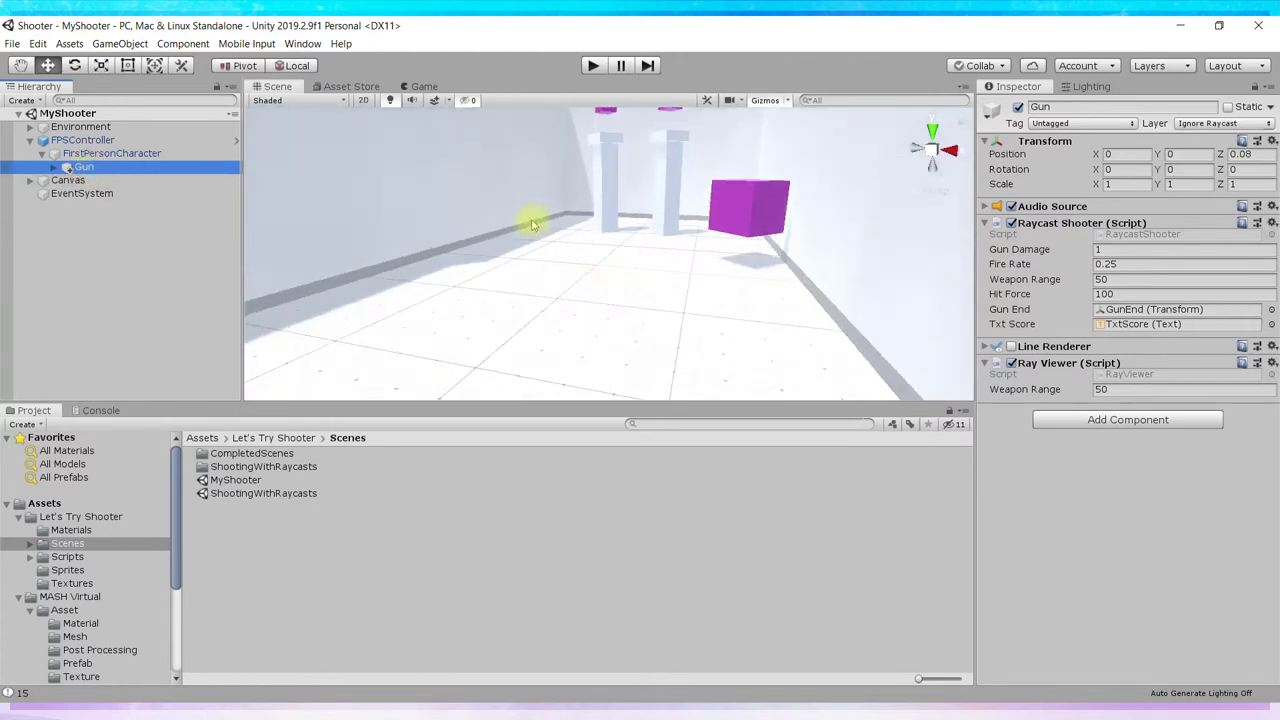
{"action": "right_click_drag", "start_coordinate": [532, 224], "coordinate": [522, 330]}
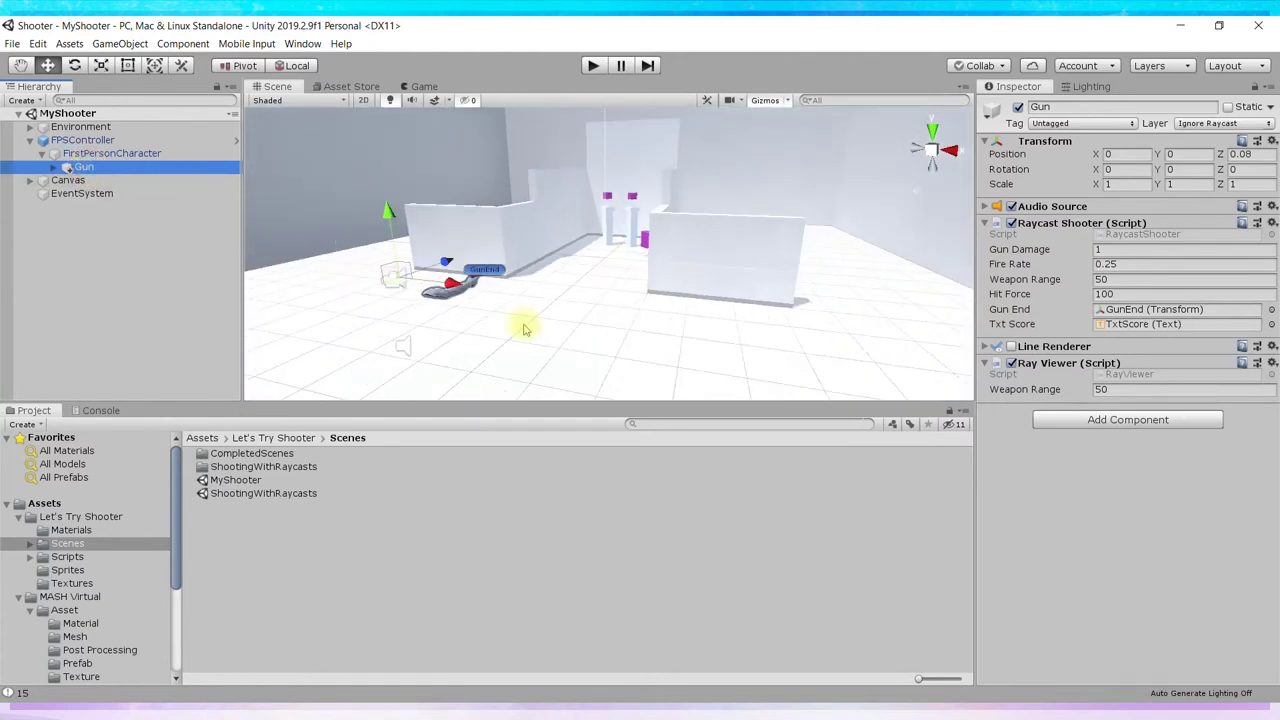
{"action": "right_click_drag", "start_coordinate": [510, 342], "coordinate": [528, 350]}
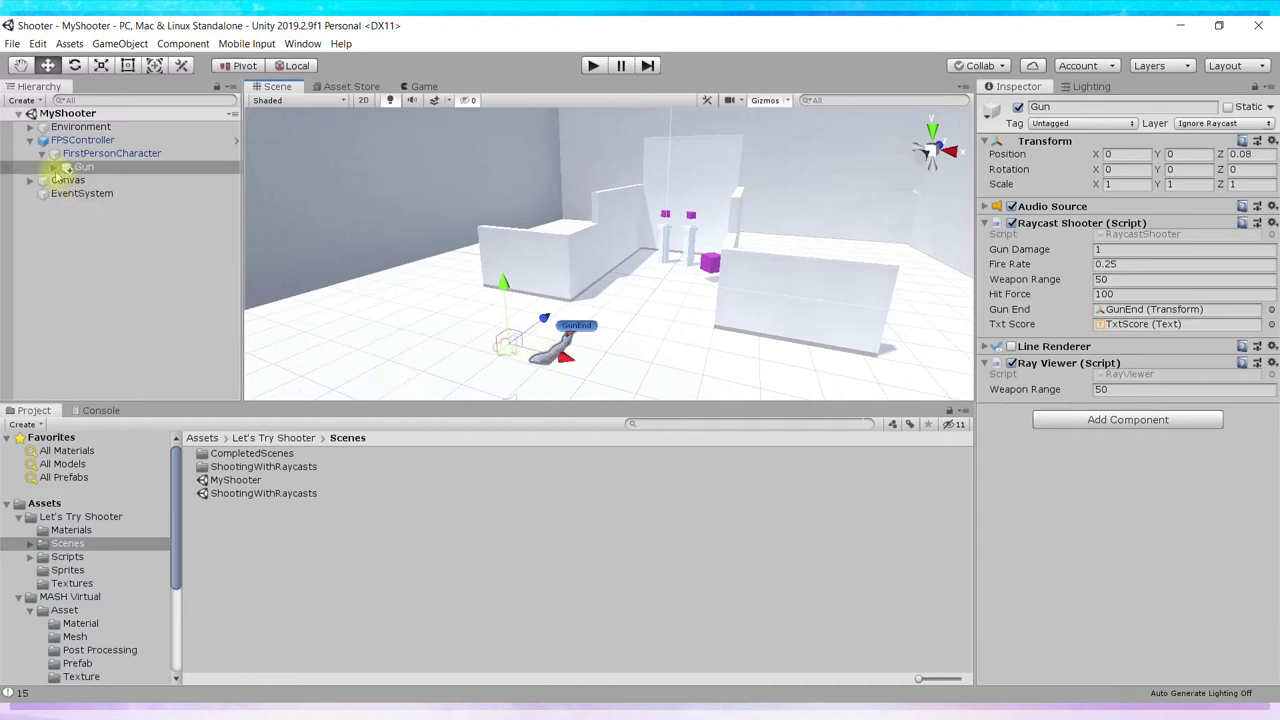
Expand Gun and inspect its ShooterFPSWeapon and GunEnd children.
{"action": "left_click", "coordinate": [53, 167]}
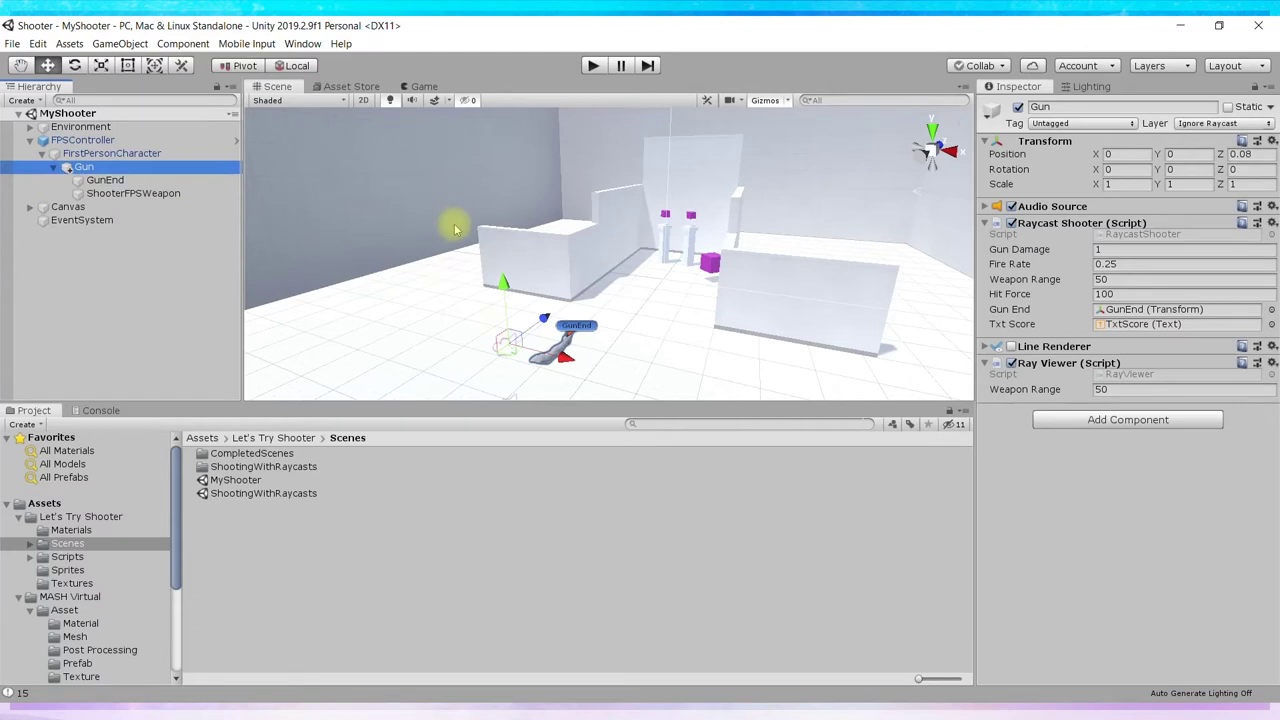
{"action": "key", "text": "Down"}
{"action": "key", "text": "Down"}
{"action": "left_click", "coordinate": [87, 168]}
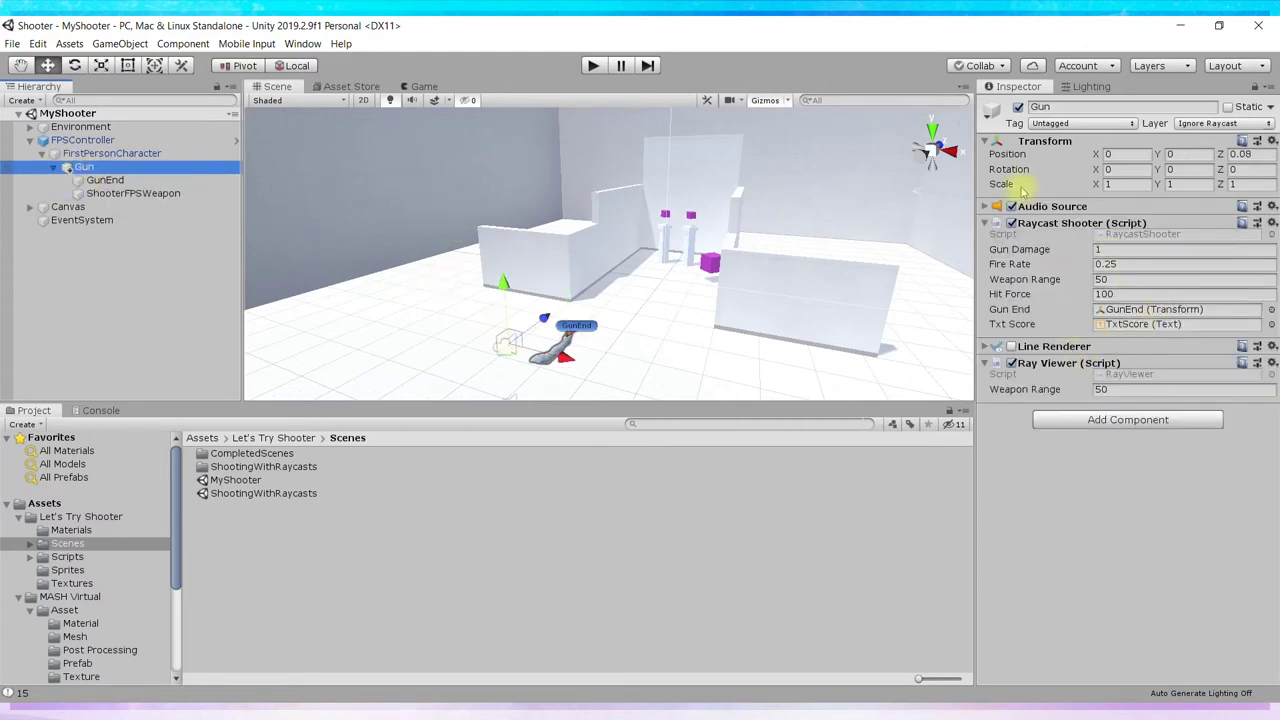
{"action": "left_click", "coordinate": [107, 195]}
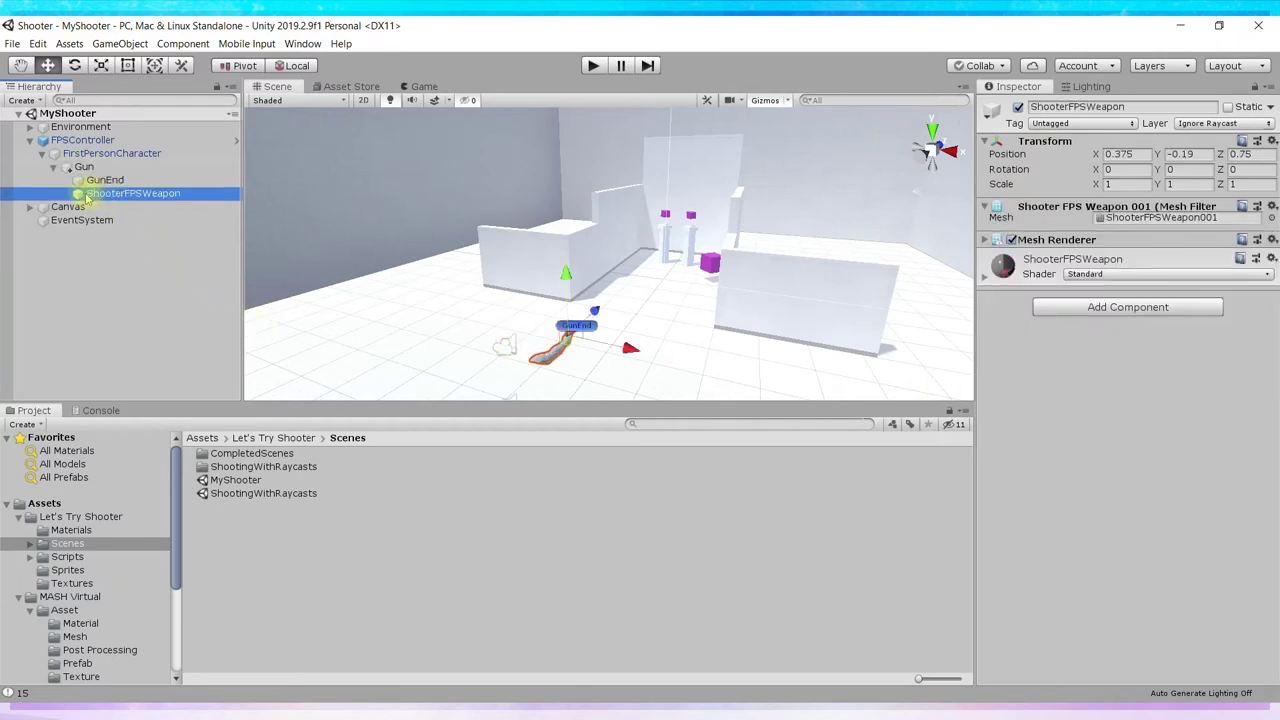
{"action": "left_click", "coordinate": [102, 180]}
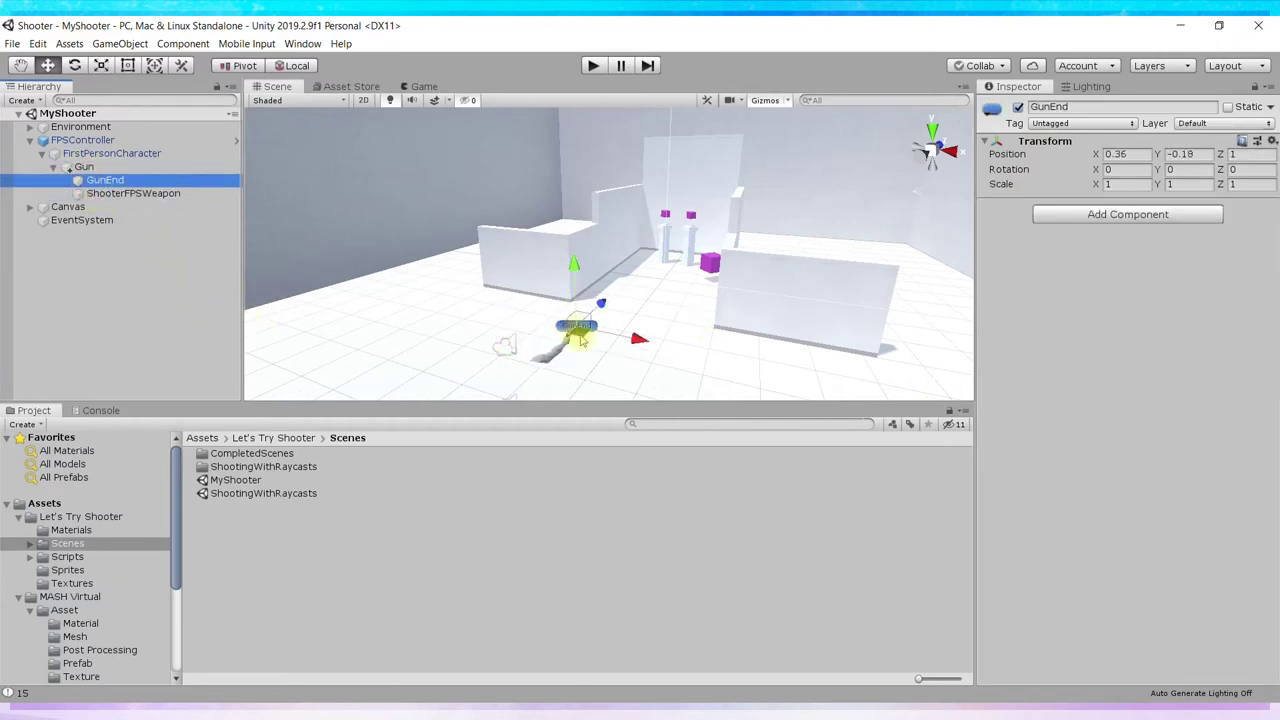
{"action": "left_click", "coordinate": [92, 195]}
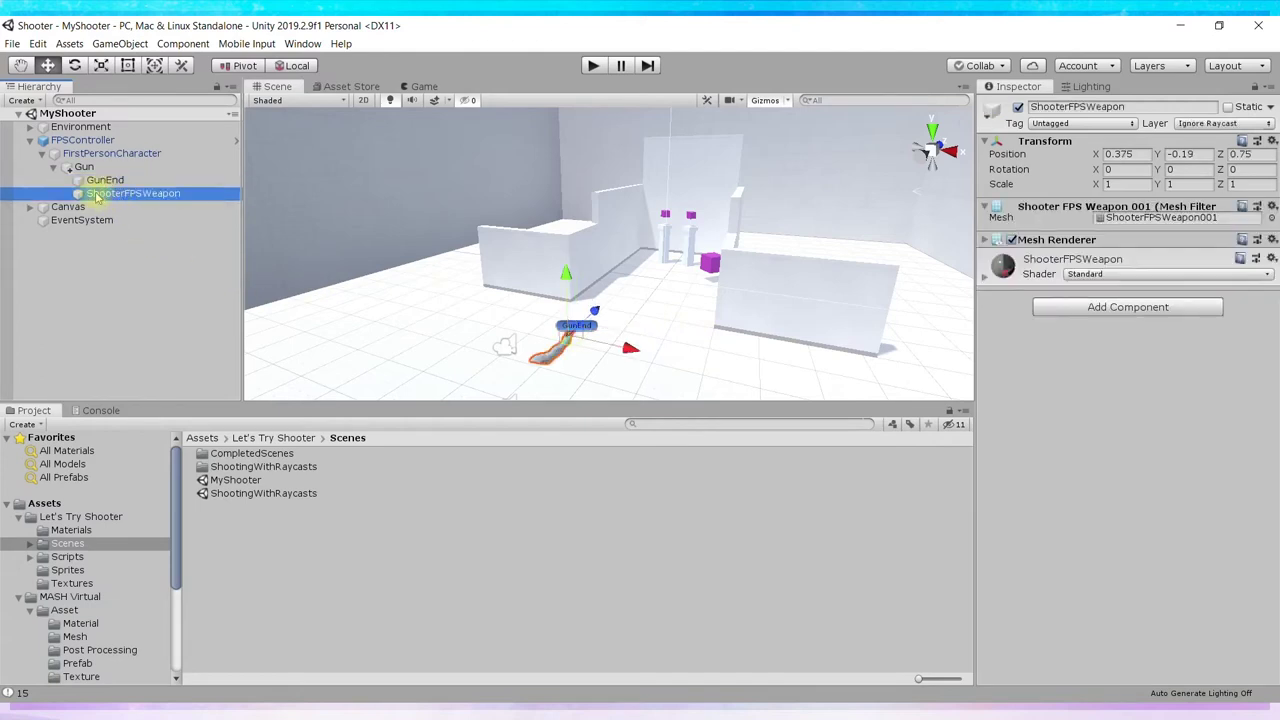
Deactivate ShooterFPSWeapon to hide the original weapon mesh from the scene.
{"action": "scroll", "coordinate": [640, 325], "scroll_direction": "up", "scroll_amount": 3}
{"action": "scroll", "coordinate": [660, 345], "scroll_direction": "up", "scroll_amount": 2}
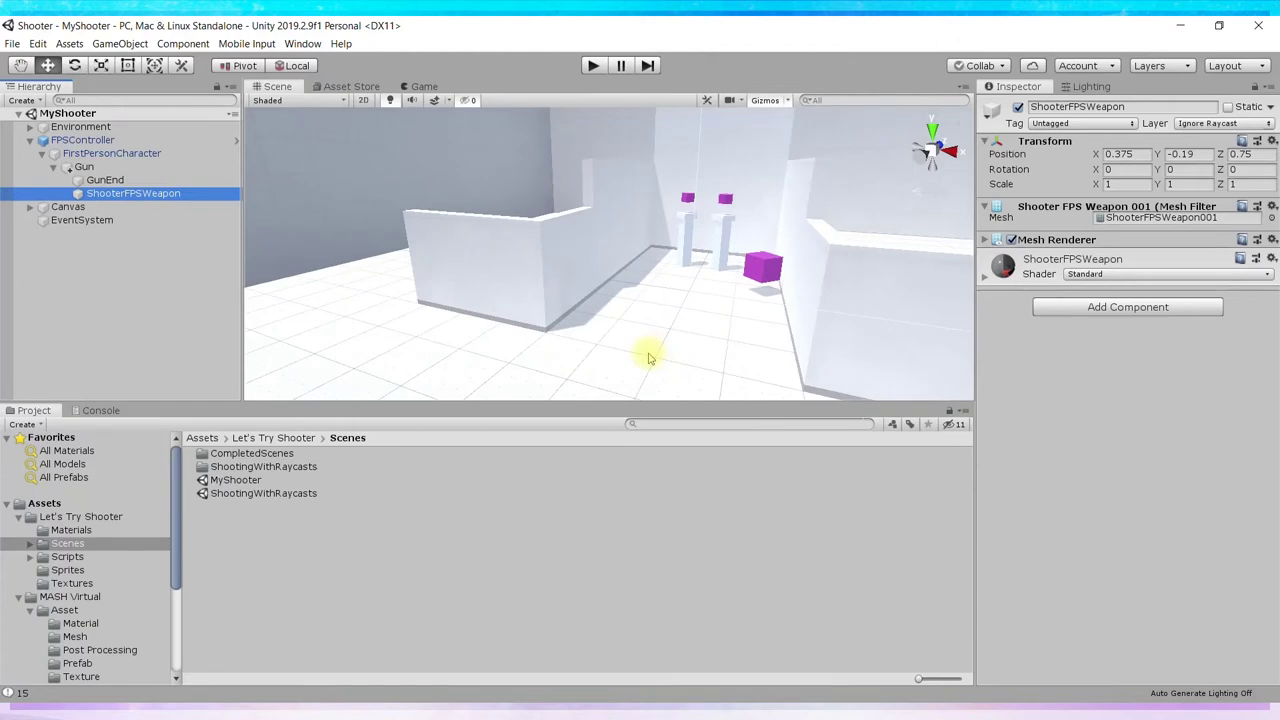
{"action": "scroll", "coordinate": [680, 290], "scroll_direction": "down", "scroll_amount": 3}
{"action": "scroll", "coordinate": [690, 290], "scroll_direction": "up", "scroll_amount": 3}
{"action": "middle_click_drag", "start_coordinate": [737, 263], "coordinate": [769, 314]}
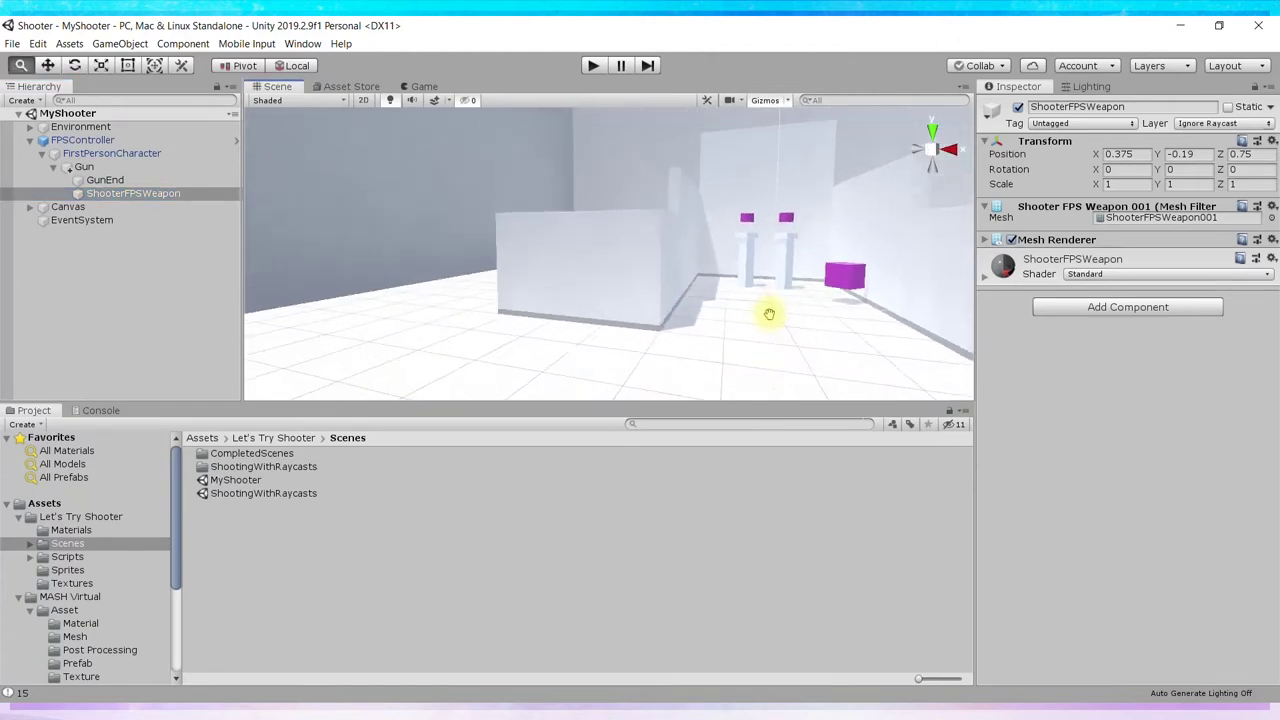
{"action": "right_click_drag", "start_coordinate": [838, 288], "coordinate": [690, 310]}
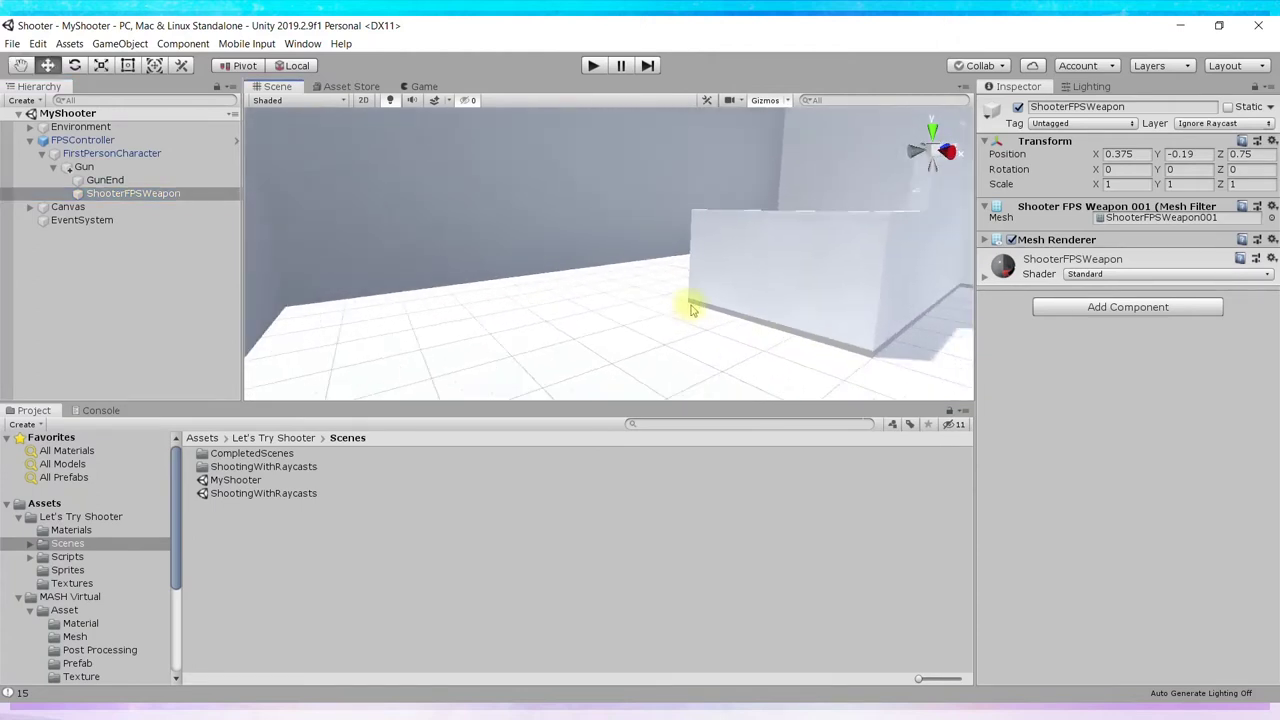
{"action": "scroll", "coordinate": [690, 310], "scroll_direction": "down", "scroll_amount": 3}
{"action": "mouse_move", "coordinate": [846, 334]}
{"action": "right_mouse_down"}
{"action": "mouse_move", "coordinate": [717, 347]}
{"action": "mouse_move", "coordinate": [715, 330]}
{"action": "right_mouse_up"}
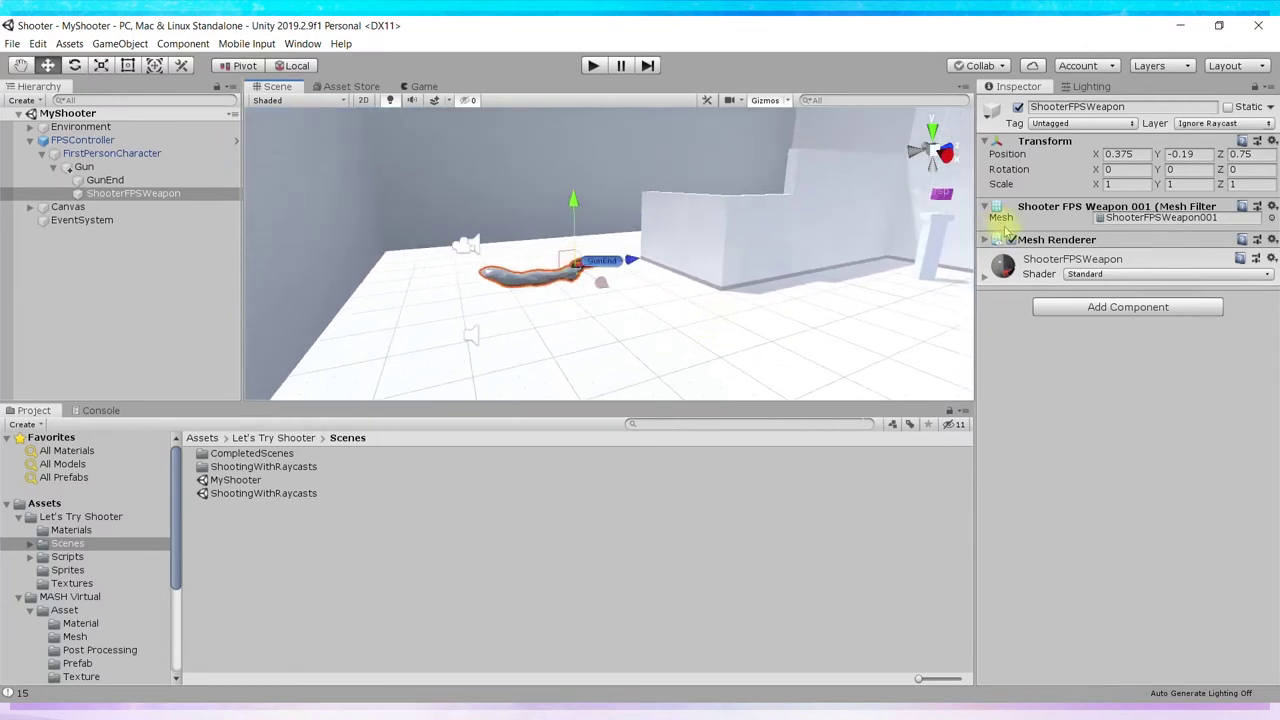
{"action": "left_click", "coordinate": [1017, 107]}
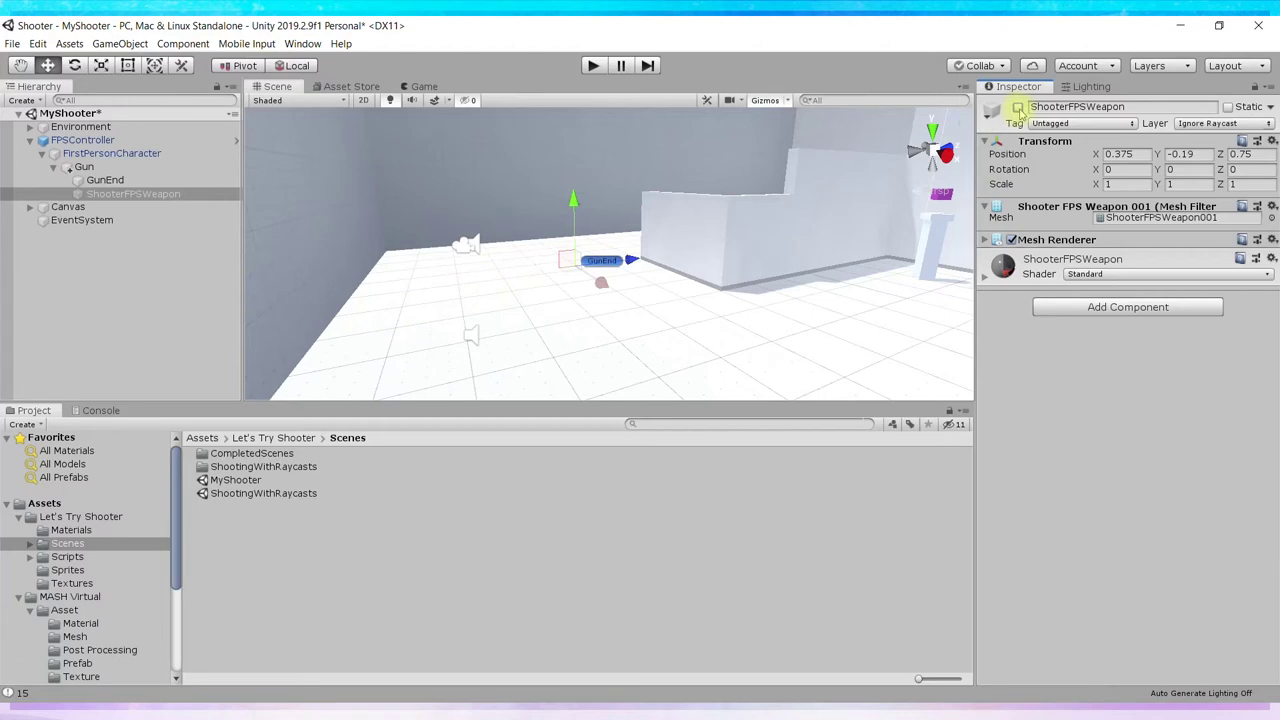
Toggle ShooterFPSWeapon off and on, leaving it active, then open the MASH Virtual Prefab folder.
{"action": "left_click", "coordinate": [1017, 107]}
{"action": "left_click", "coordinate": [1017, 107]}
{"action": "left_click", "coordinate": [1017, 107]}
{"action": "left_click", "coordinate": [1017, 107]}
{"action": "left_click", "coordinate": [1017, 107]}
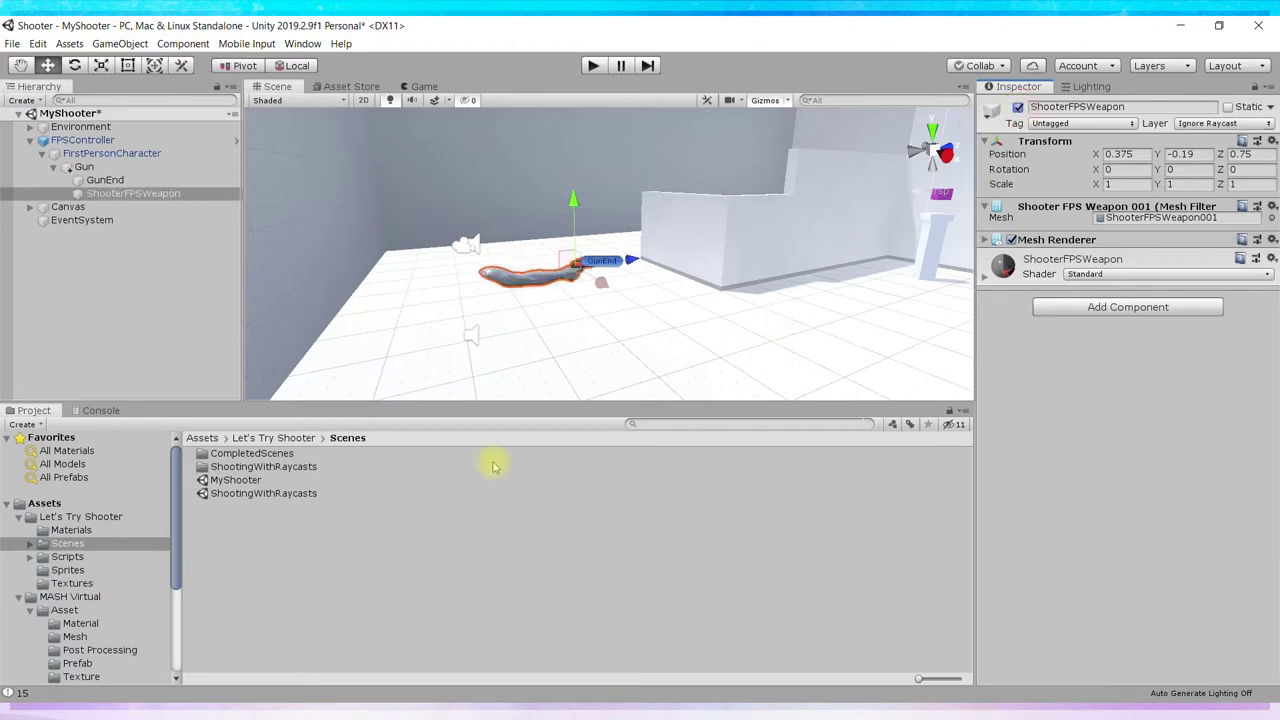
{"action": "left_click", "coordinate": [87, 665]}
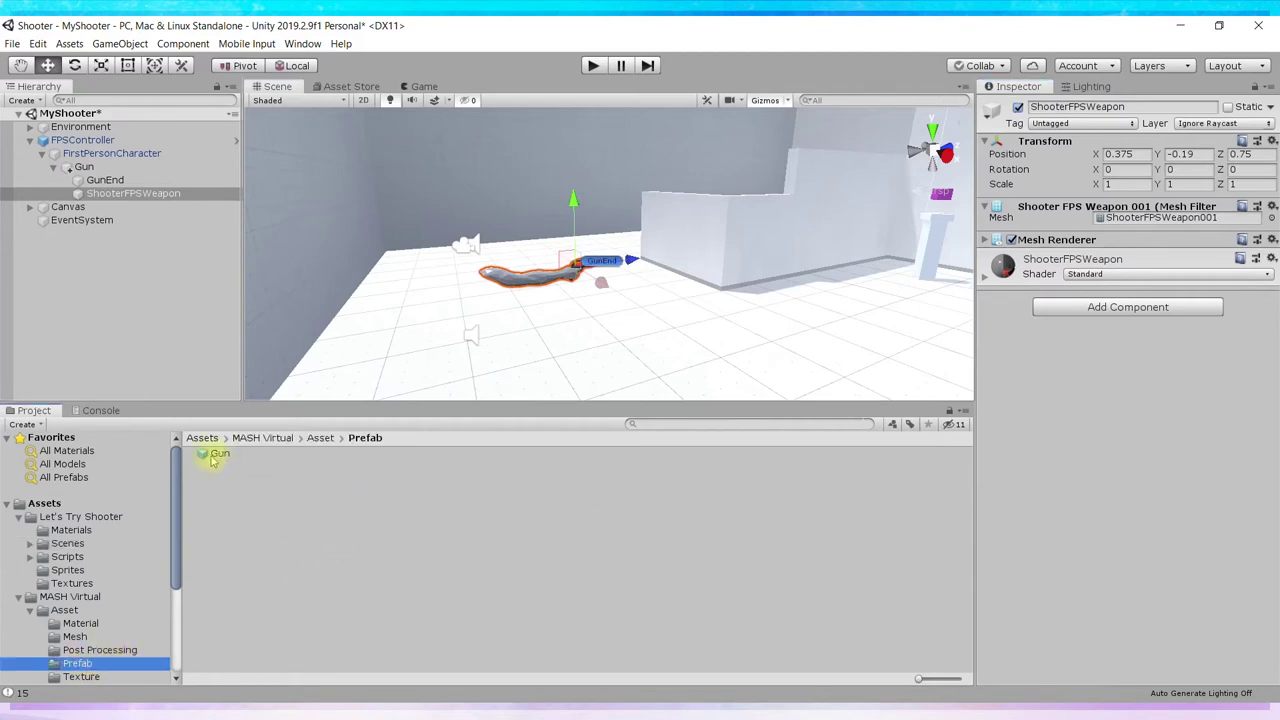
Place the Gun prefab under the player's Gun object, beside GunEnd and ShooterFPSWeapon, and inspect its parts.
{"action": "left_click_drag", "start_coordinate": [200, 458], "coordinate": [104, 172]}
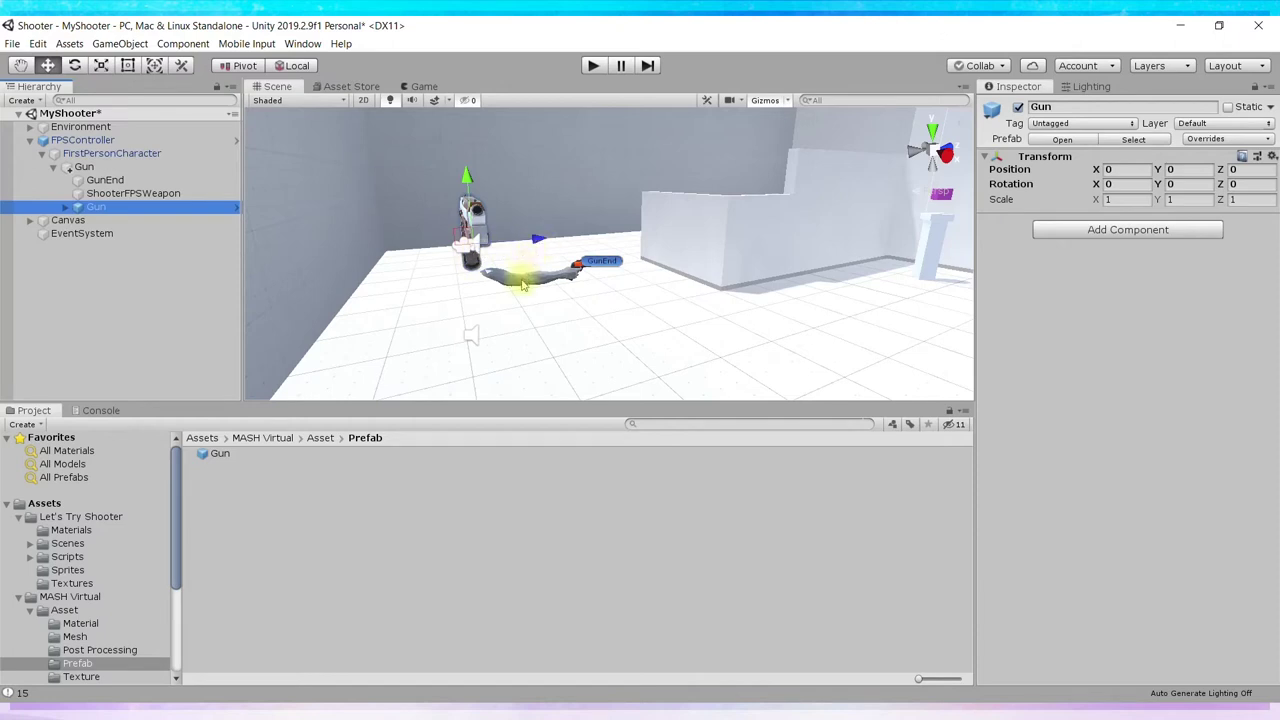
{"action": "left_click", "coordinate": [521, 285]}
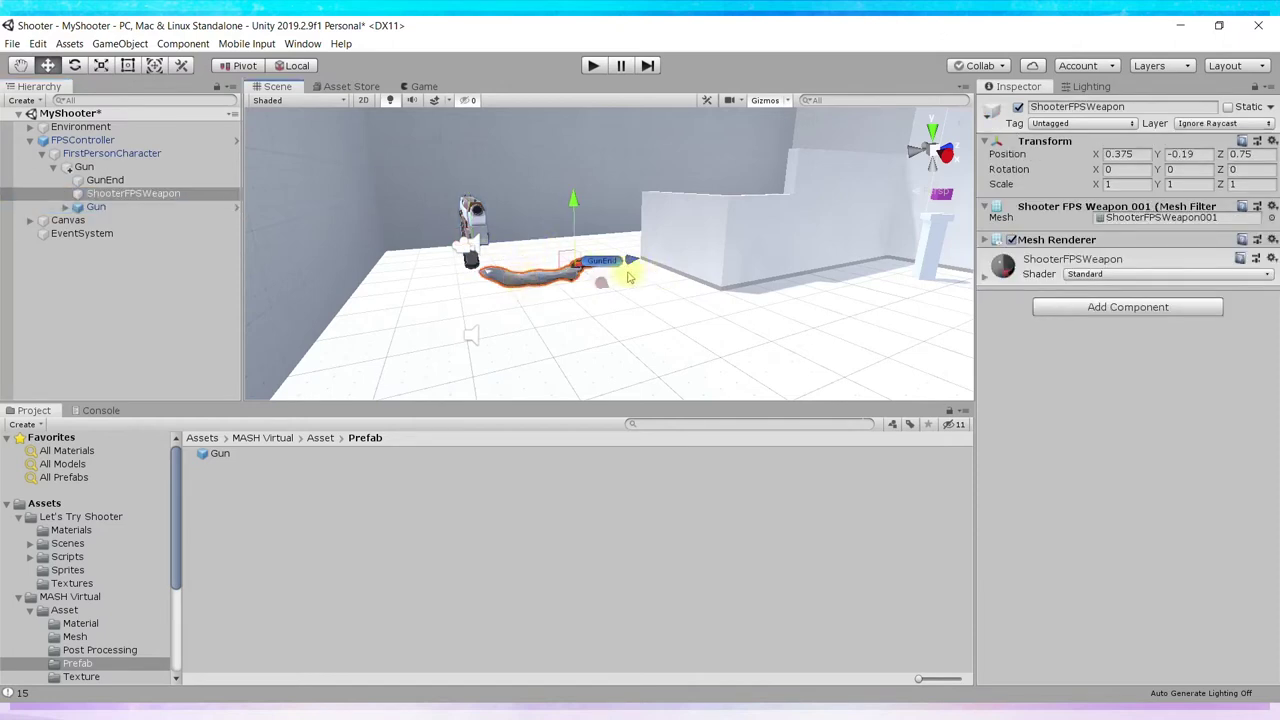
{"action": "left_click", "coordinate": [471, 216]}
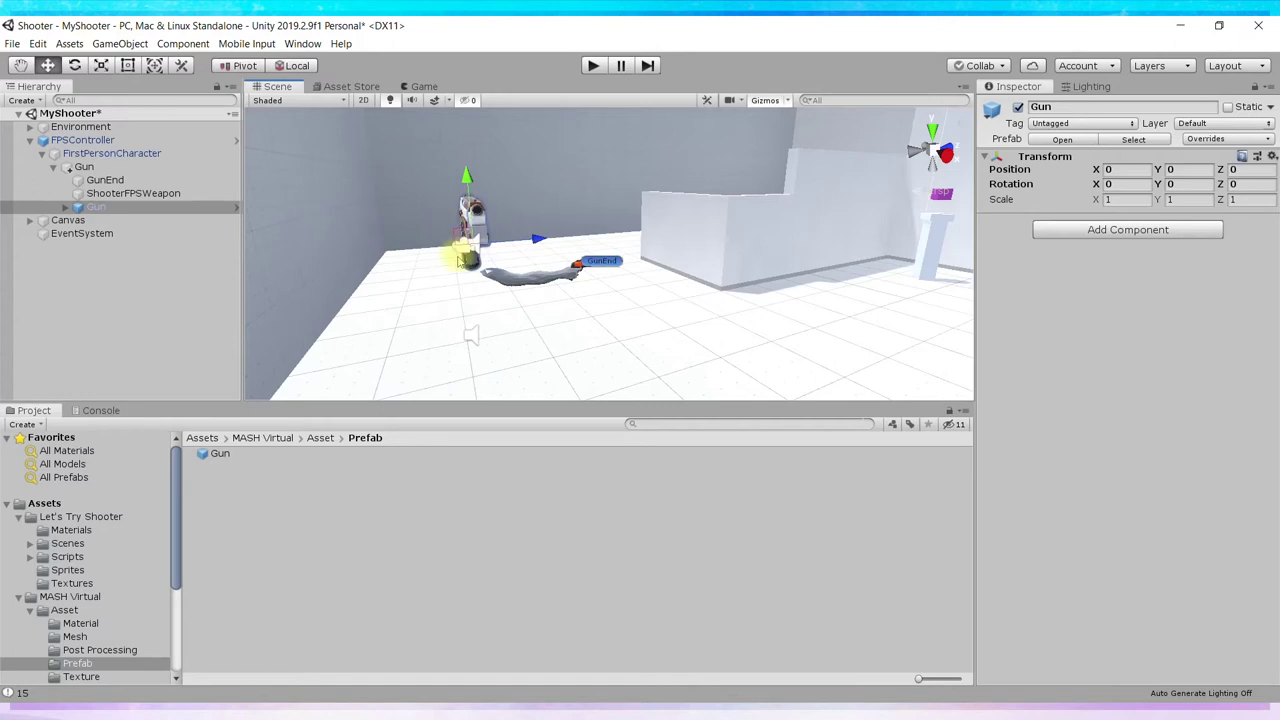
{"action": "left_click_drag", "start_coordinate": [63, 213], "coordinate": [63, 209]}
{"action": "left_click", "coordinate": [65, 207]}
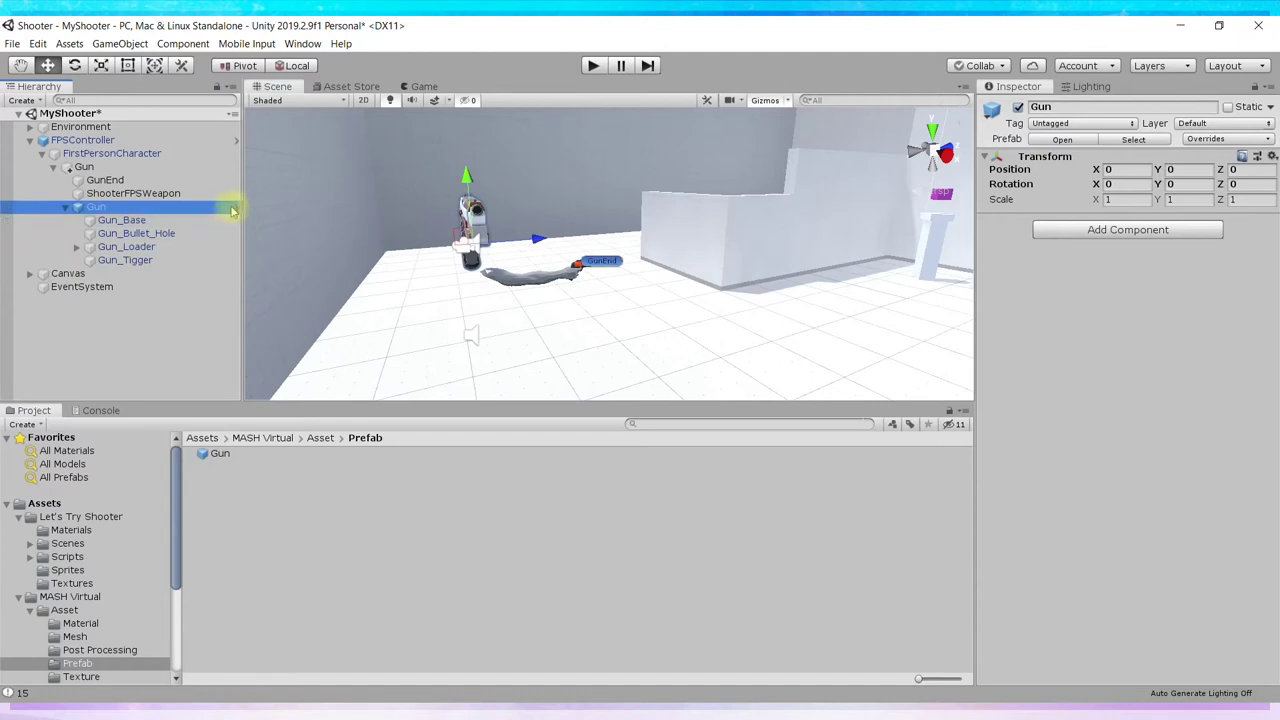
{"action": "left_click", "coordinate": [66, 207]}
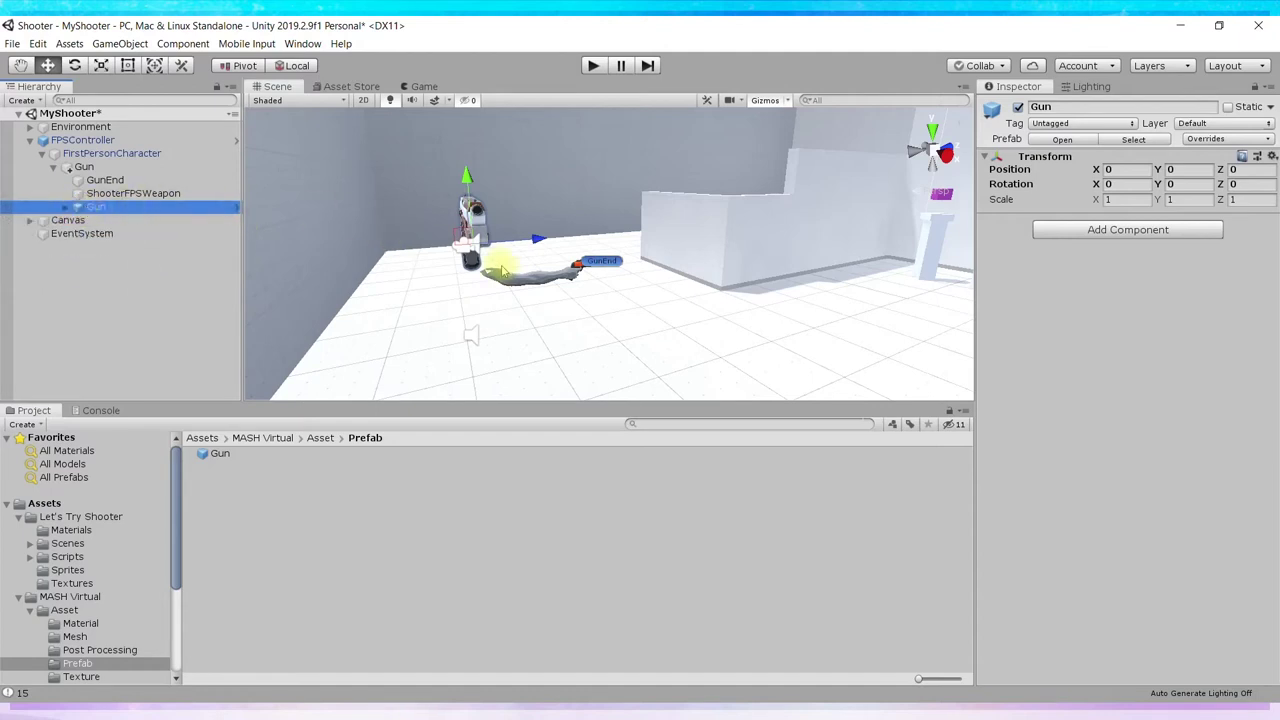
Turn the new Gun model to a Y rotation of -90 so it lines up with the original weapon.
{"action": "key", "text": "e"}
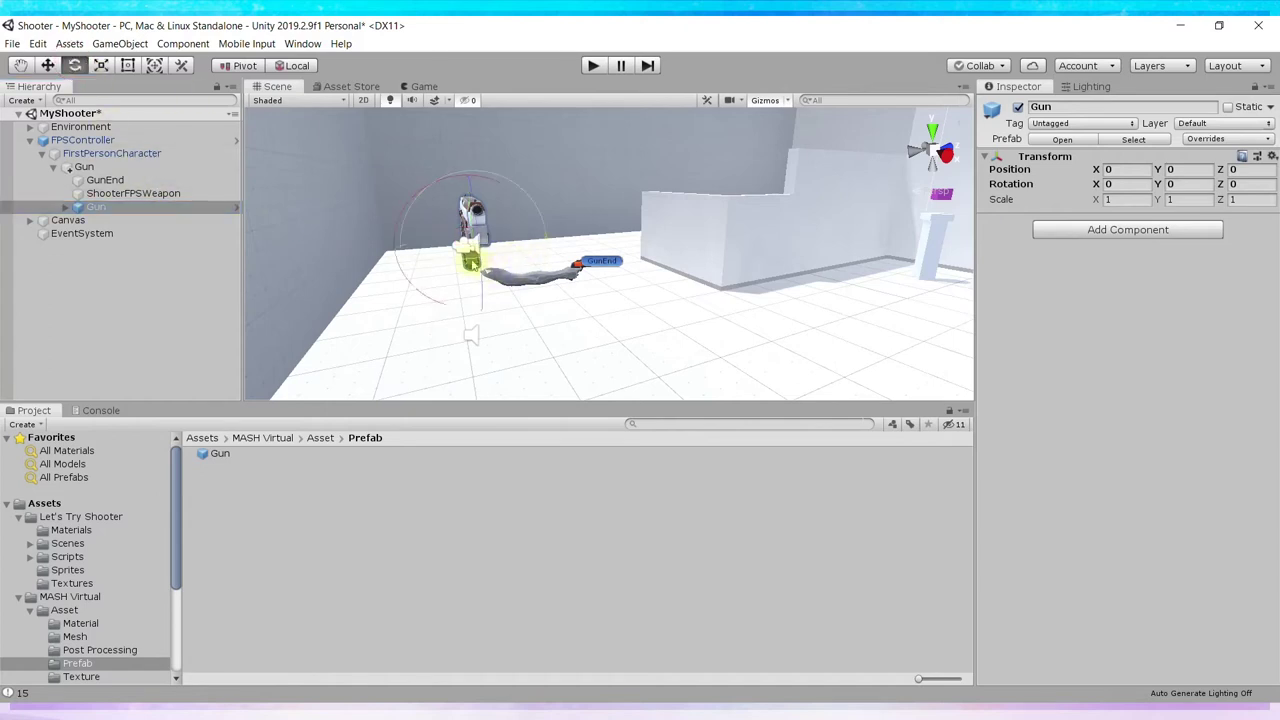
{"action": "left_click_drag", "start_coordinate": [470, 260], "coordinate": [672, 225]}
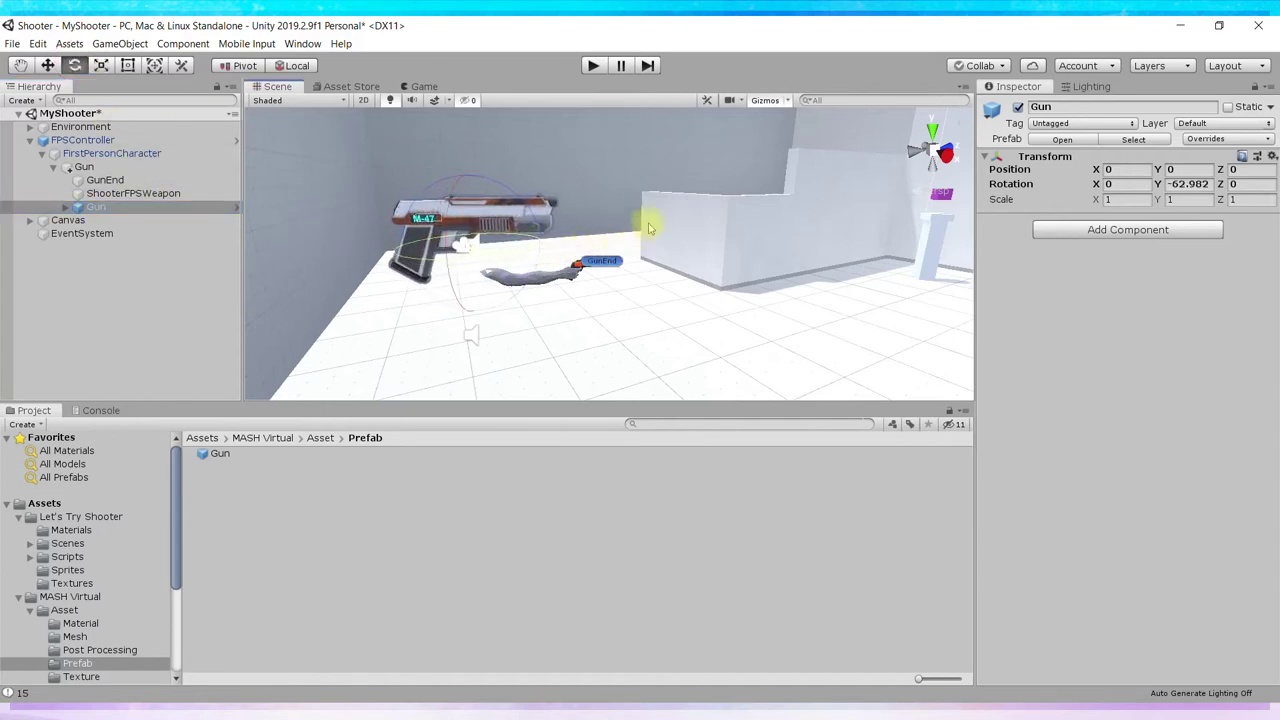
{"action": "left_click", "coordinate": [1183, 188]}
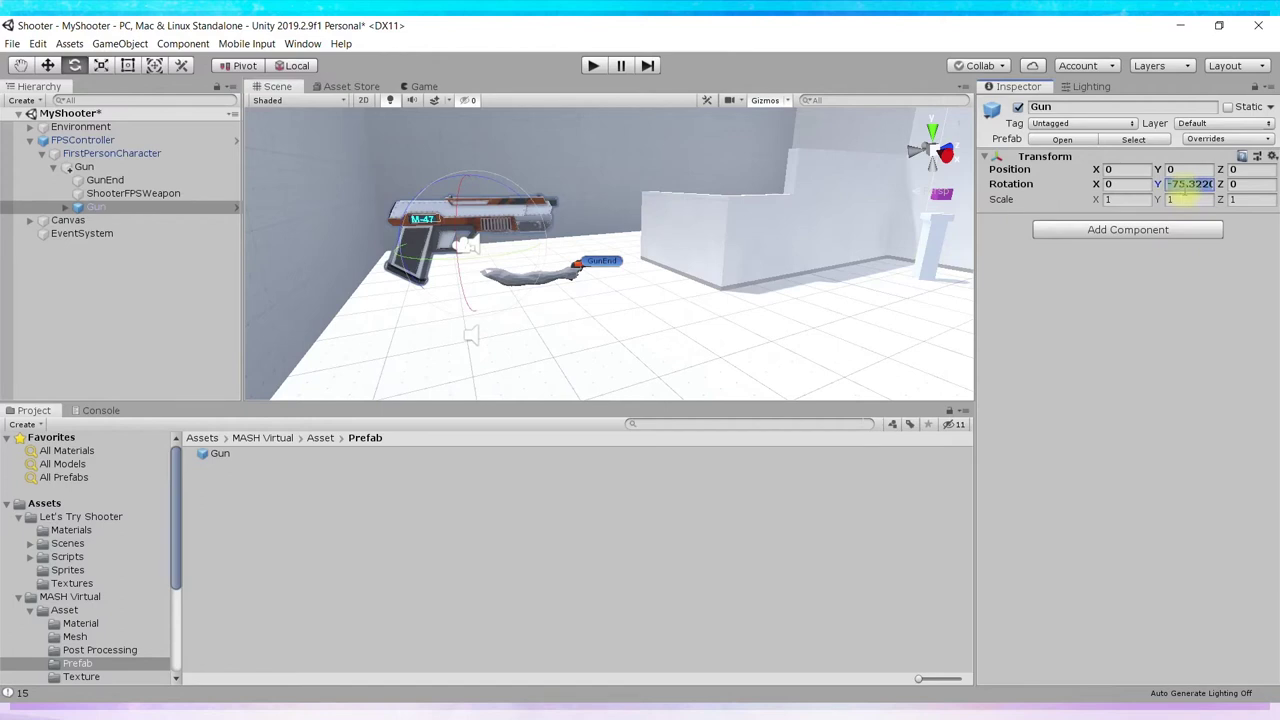
{"action": "type", "text": "90"}
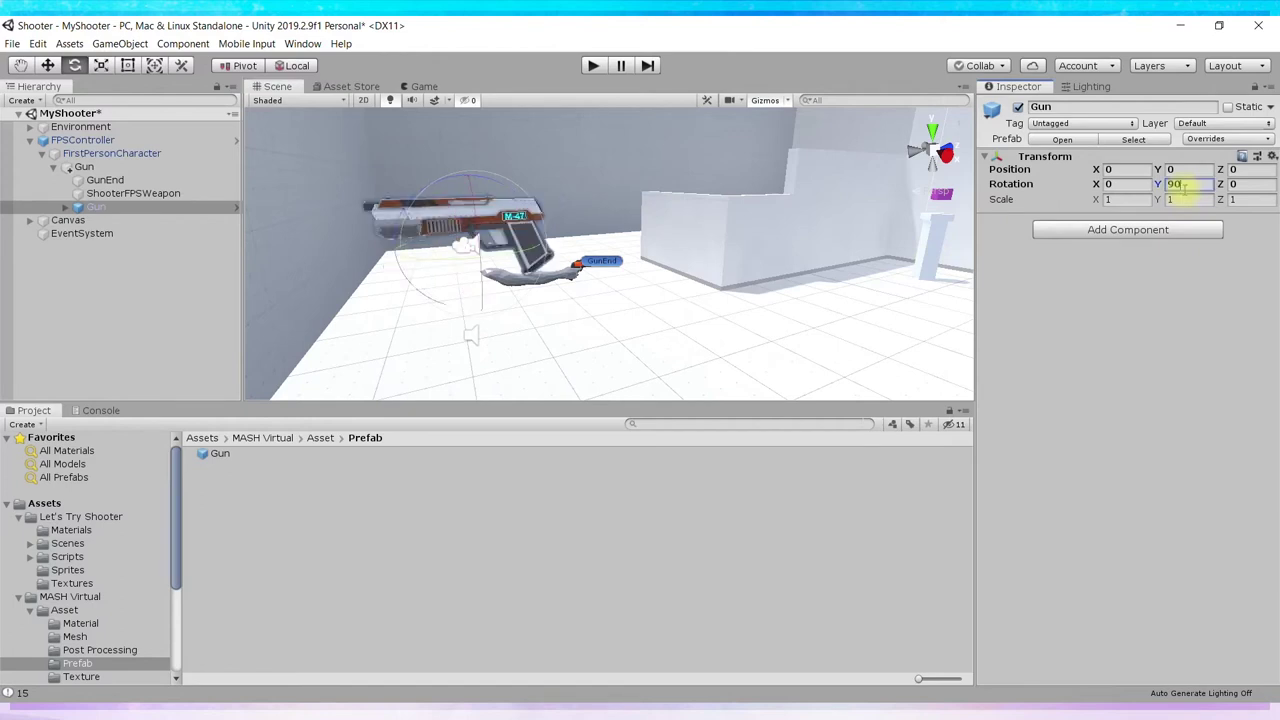
{"action": "type", "text": "-"}
{"action": "left_click", "coordinate": [1248, 170]}
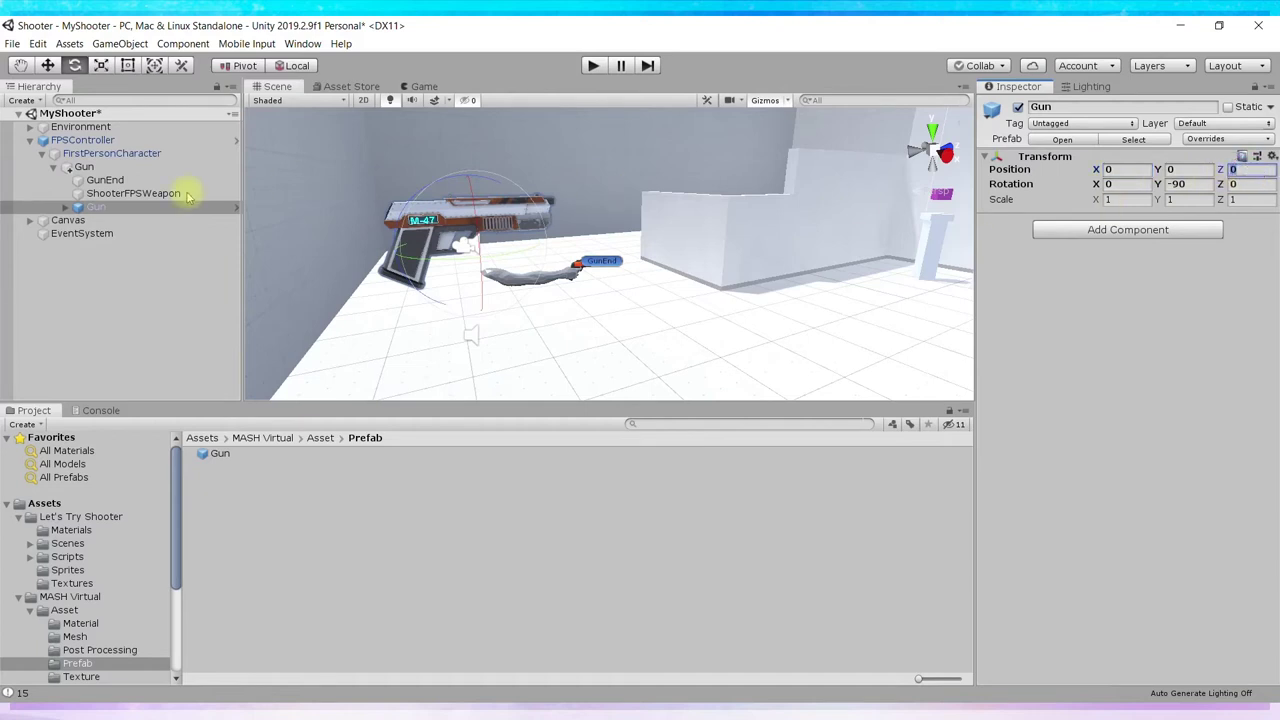
{"action": "left_click", "coordinate": [103, 195]}
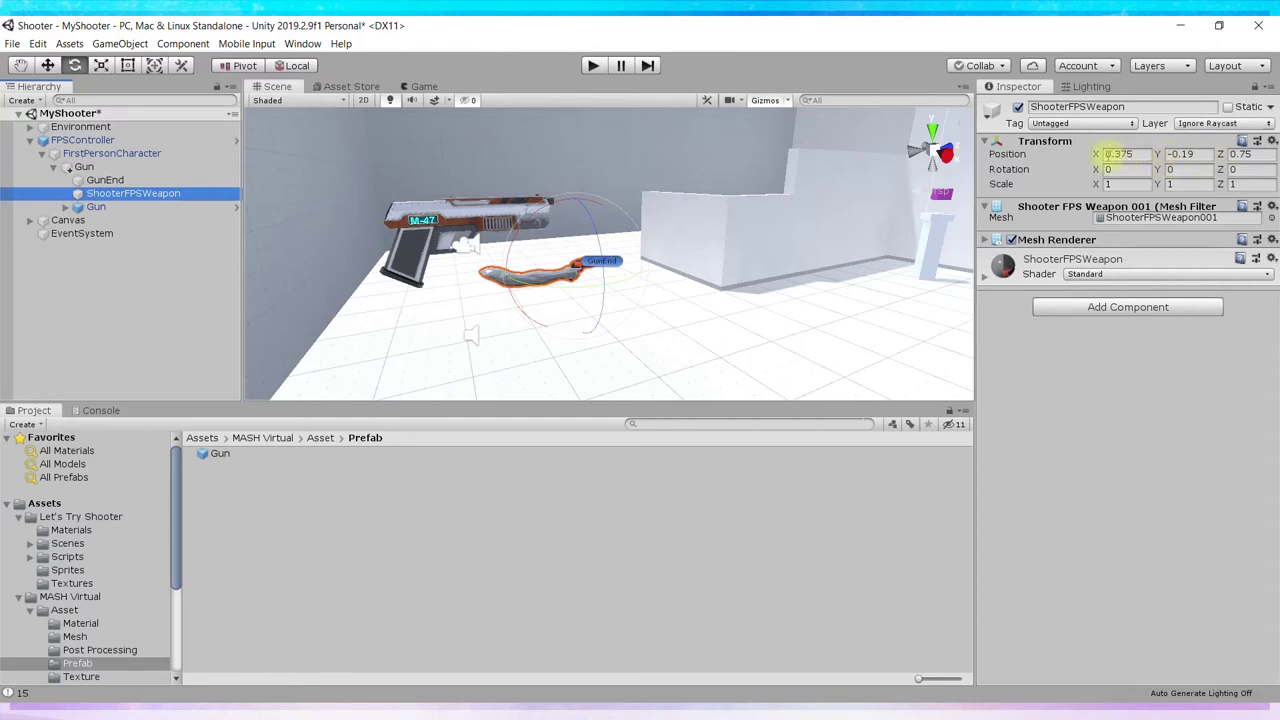
{"action": "left_click", "coordinate": [90, 207]}
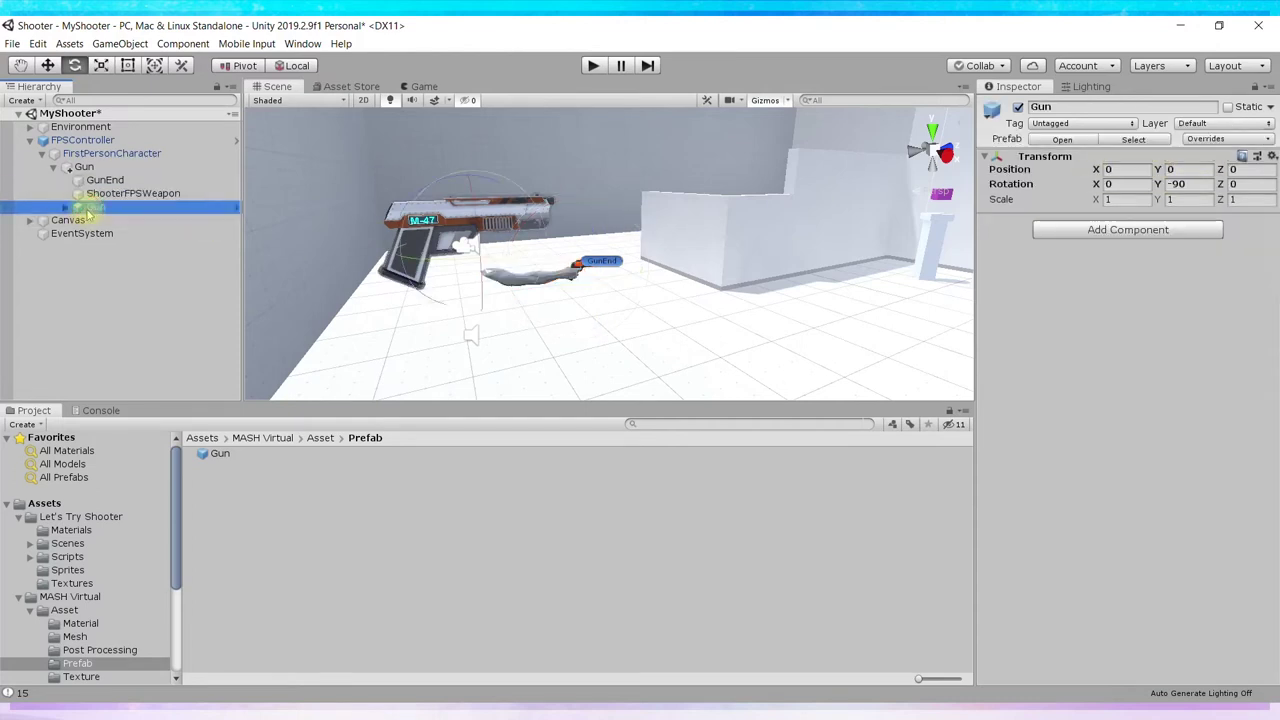
Copy the Transform component values of ShooterFPSWeapon.
{"action": "left_click_drag", "start_coordinate": [88, 213], "coordinate": [115, 198]}
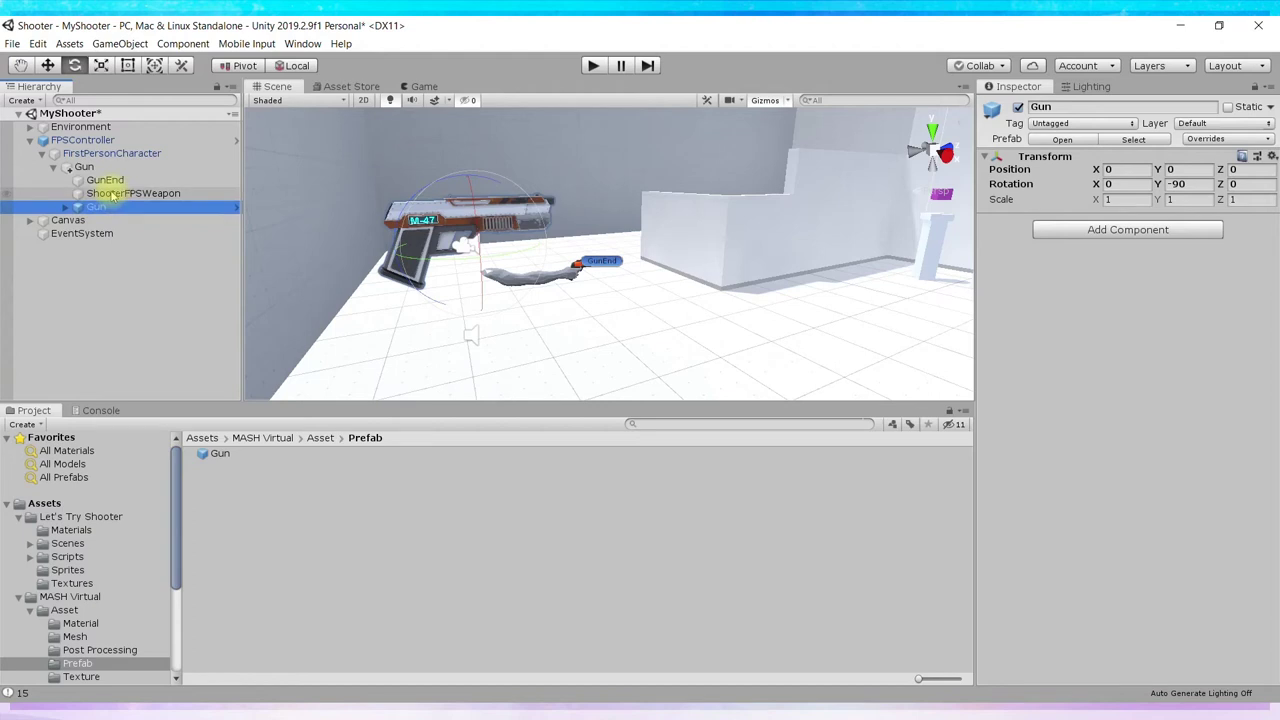
{"action": "left_click", "coordinate": [113, 194]}
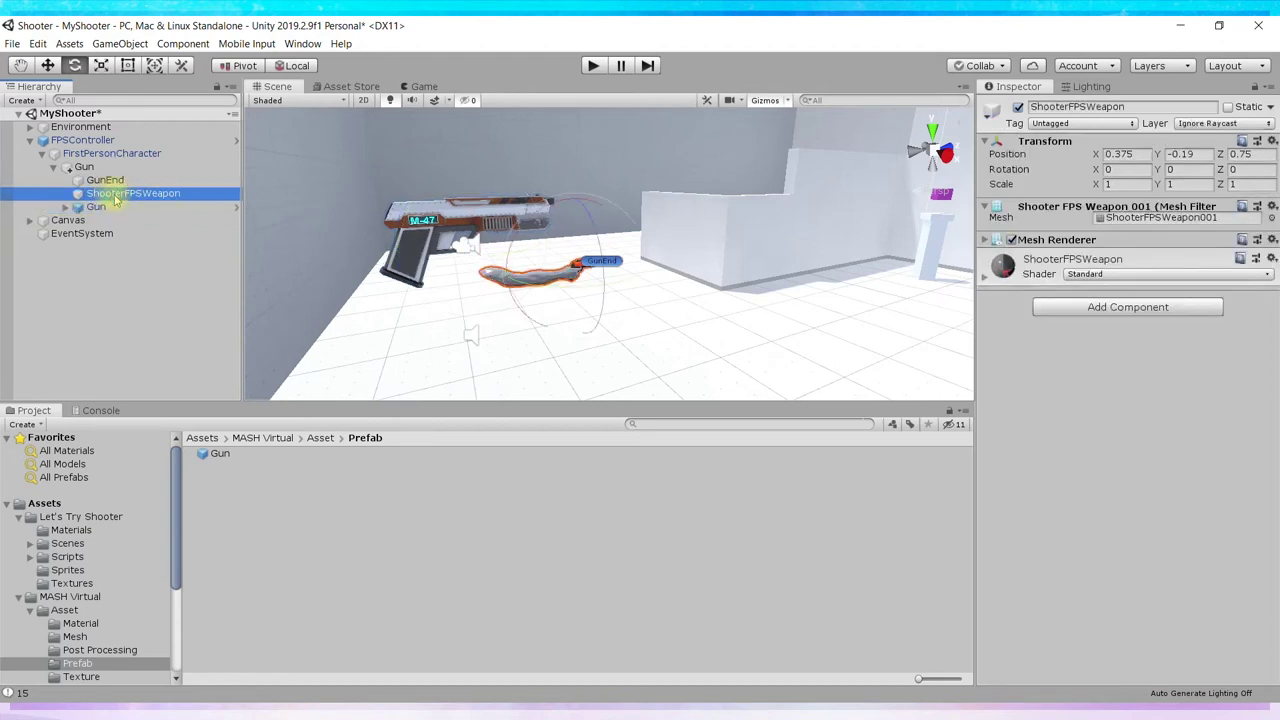
{"action": "right_click", "coordinate": [1051, 144]}
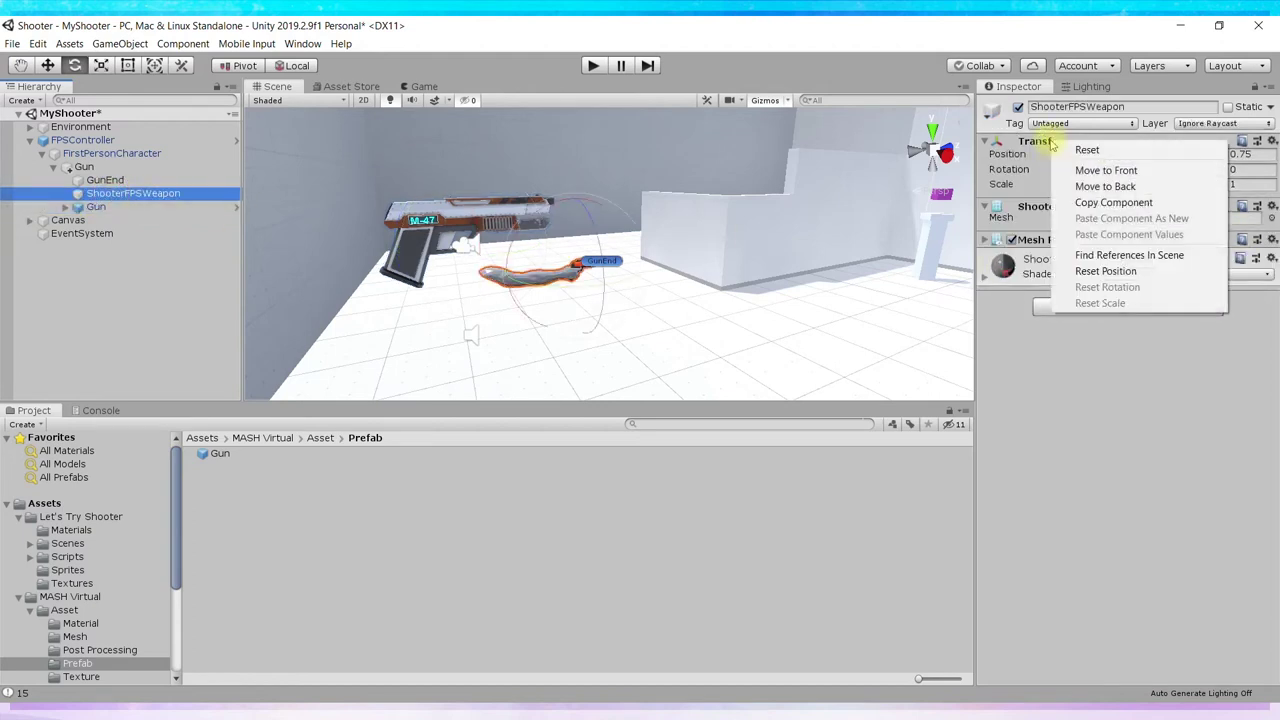
{"action": "left_click", "coordinate": [1093, 203]}
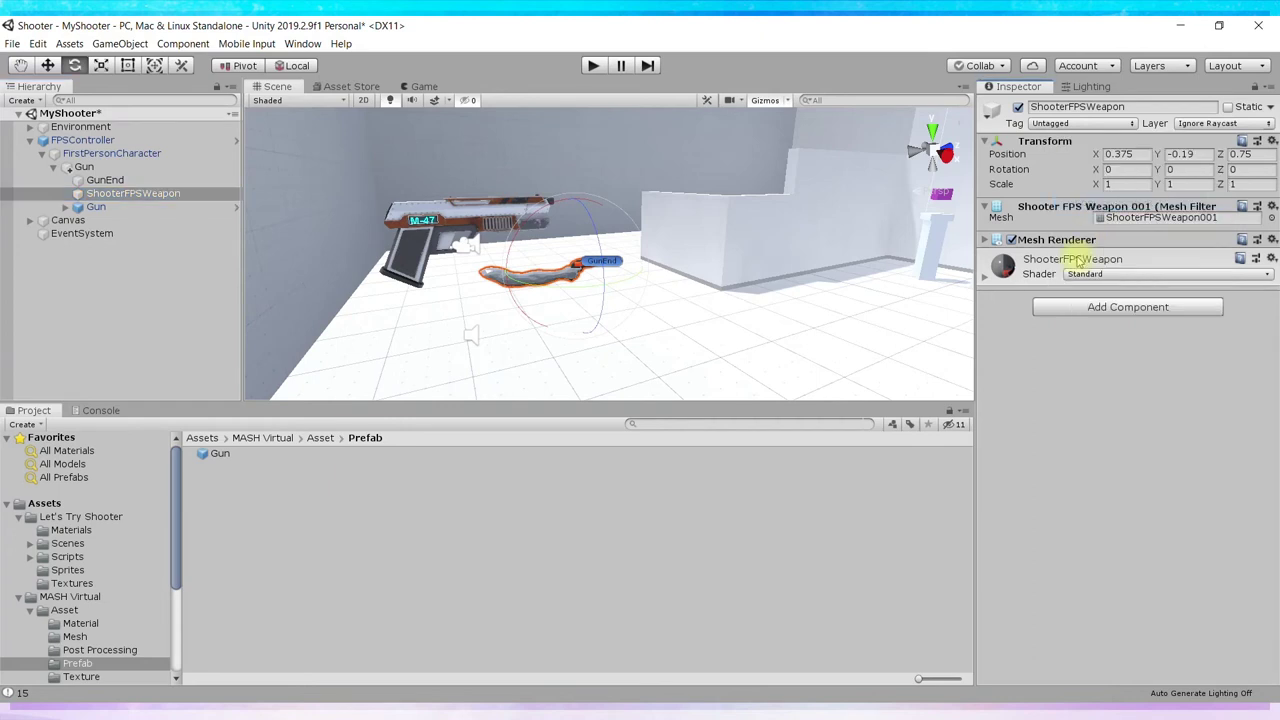
Paste them onto the new Gun (position 0.375, -0.19, 0.75), keep Rotation Y at -90, and view it in Game.
{"action": "left_click", "coordinate": [108, 206]}
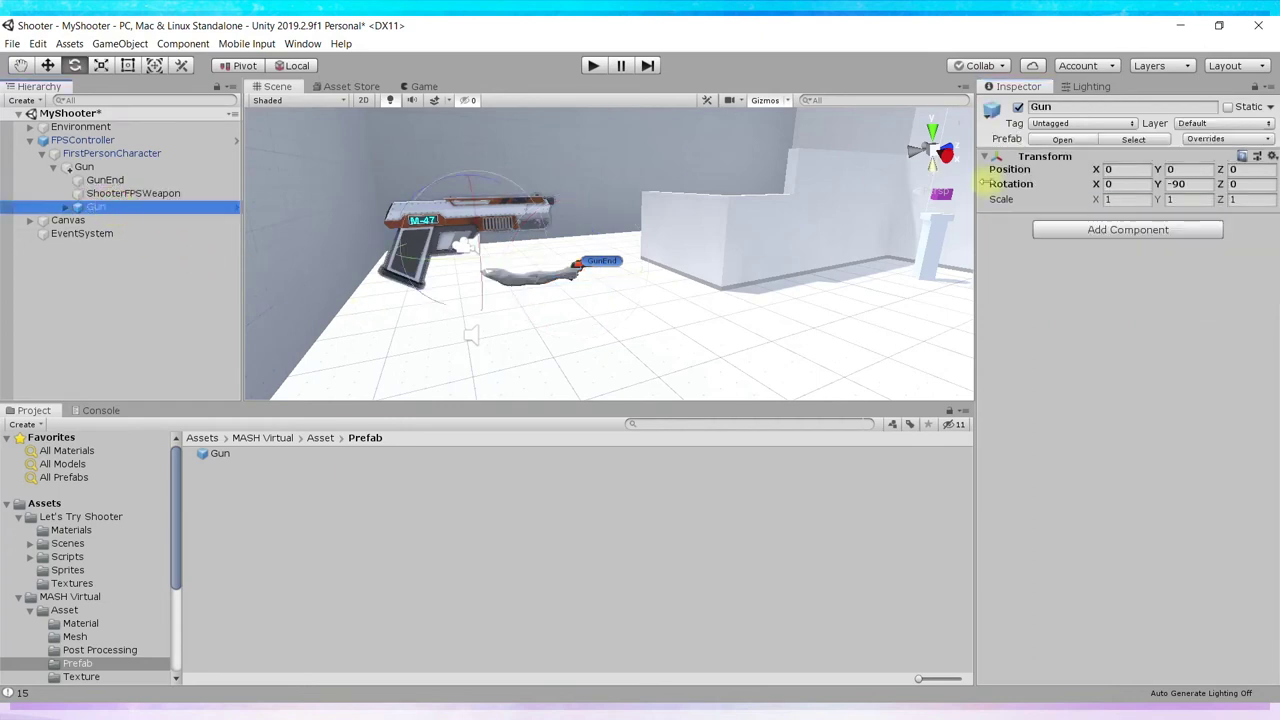
{"action": "right_click", "coordinate": [1056, 160]}
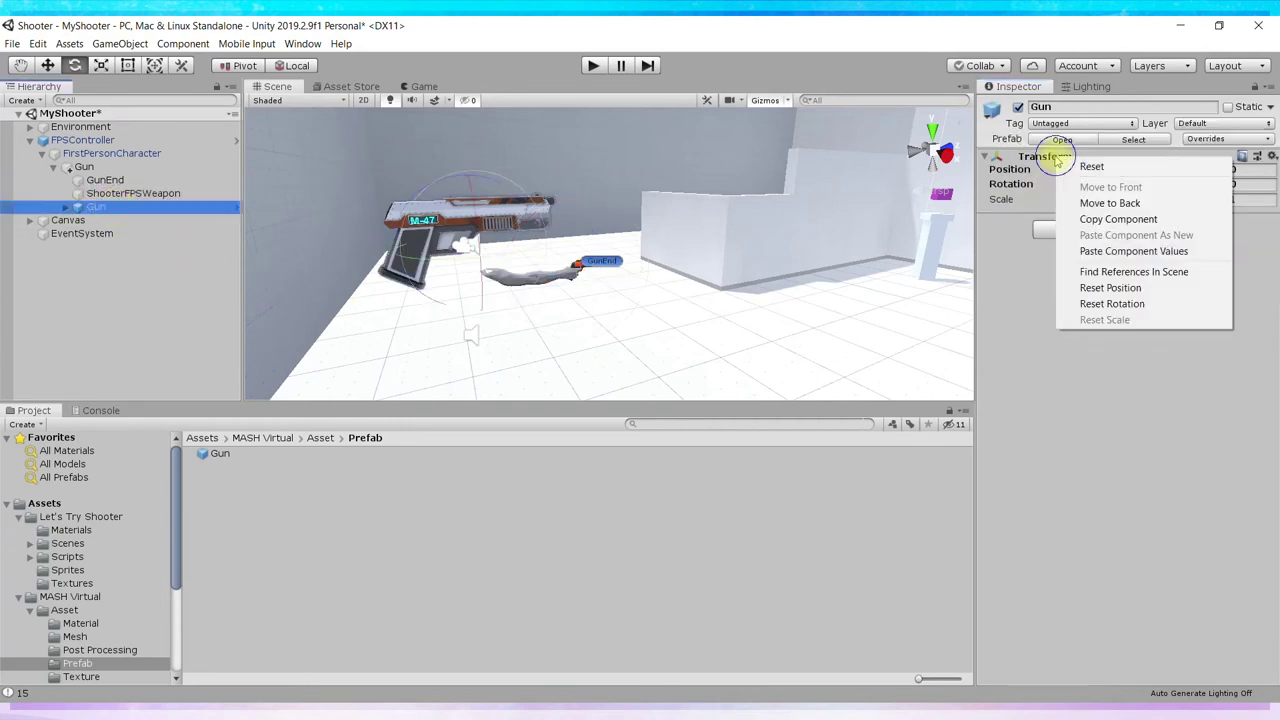
{"action": "left_click", "coordinate": [1106, 251]}
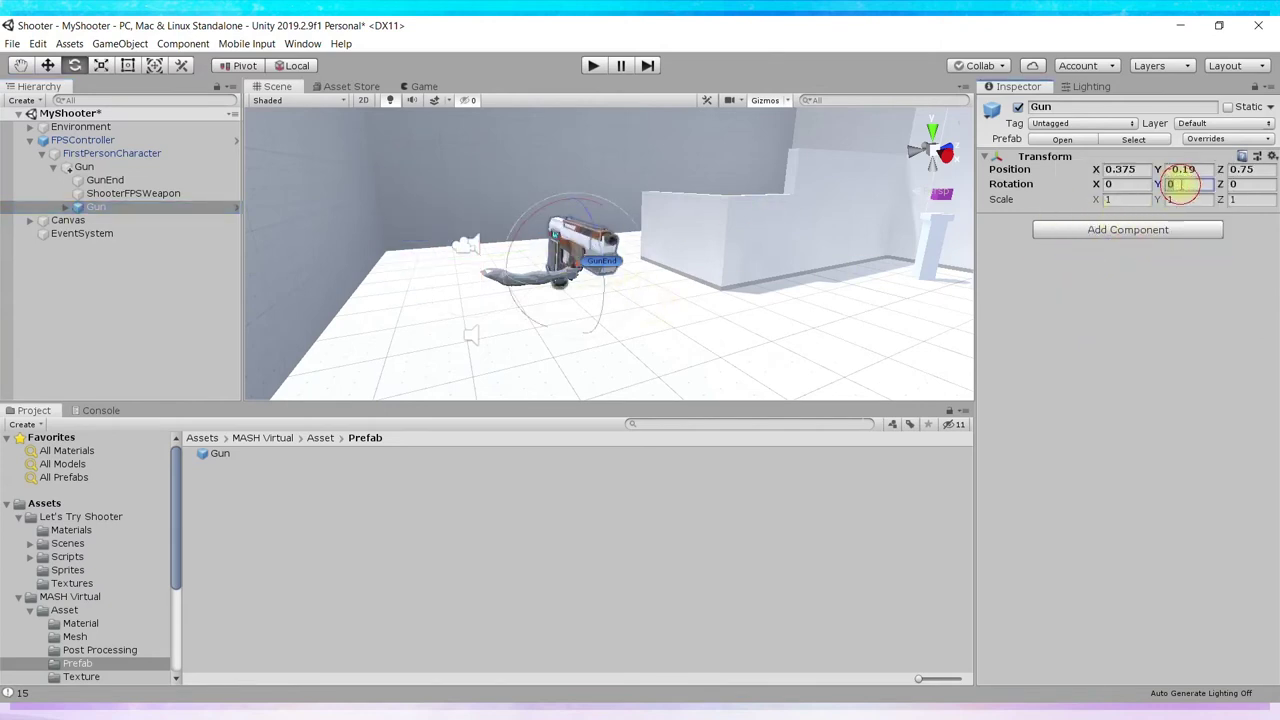
{"action": "type", "text": "90"}
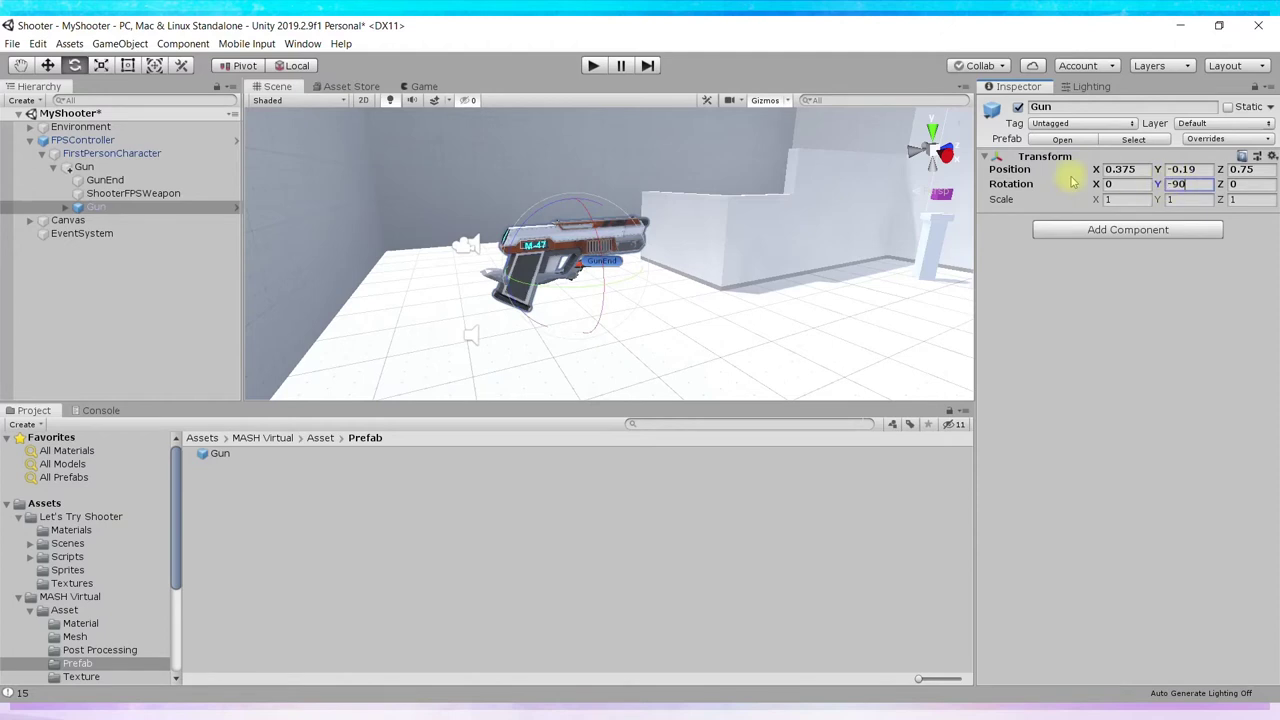
{"action": "left_click", "coordinate": [418, 86]}
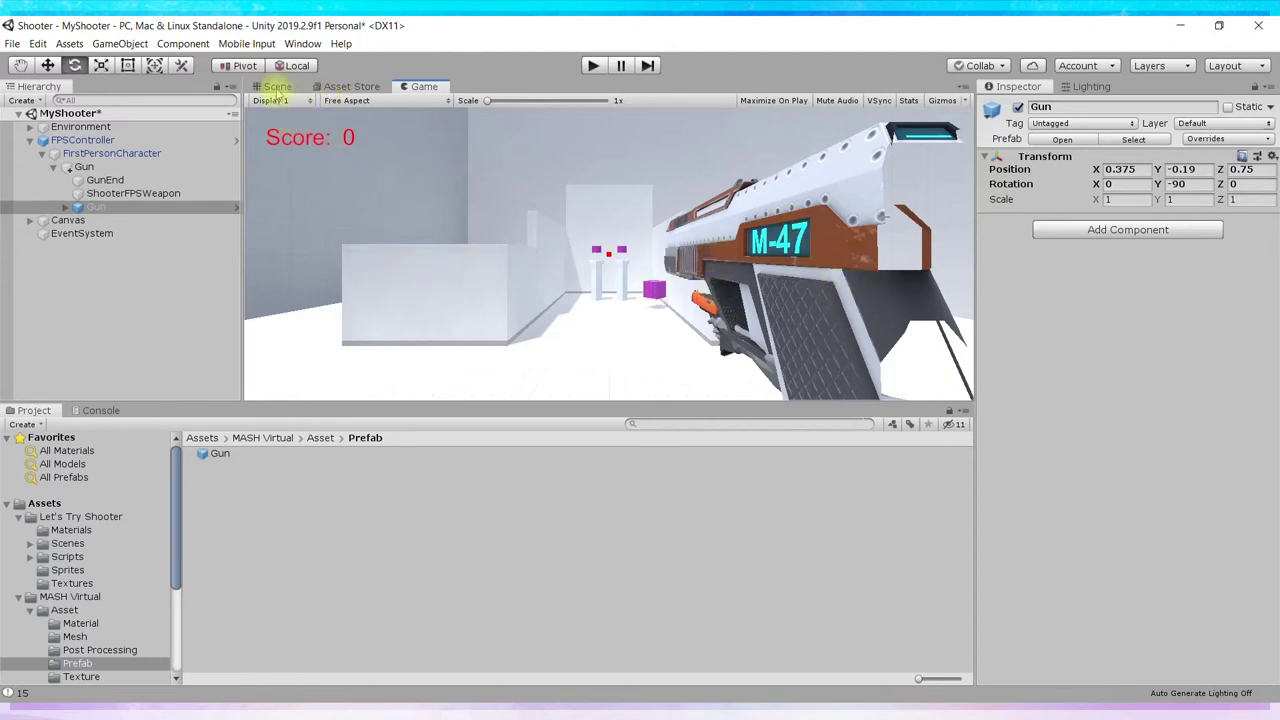
Scale the gun down uniformly to about 0.5735 and check its size in the Game view.
{"action": "left_click", "coordinate": [276, 87]}
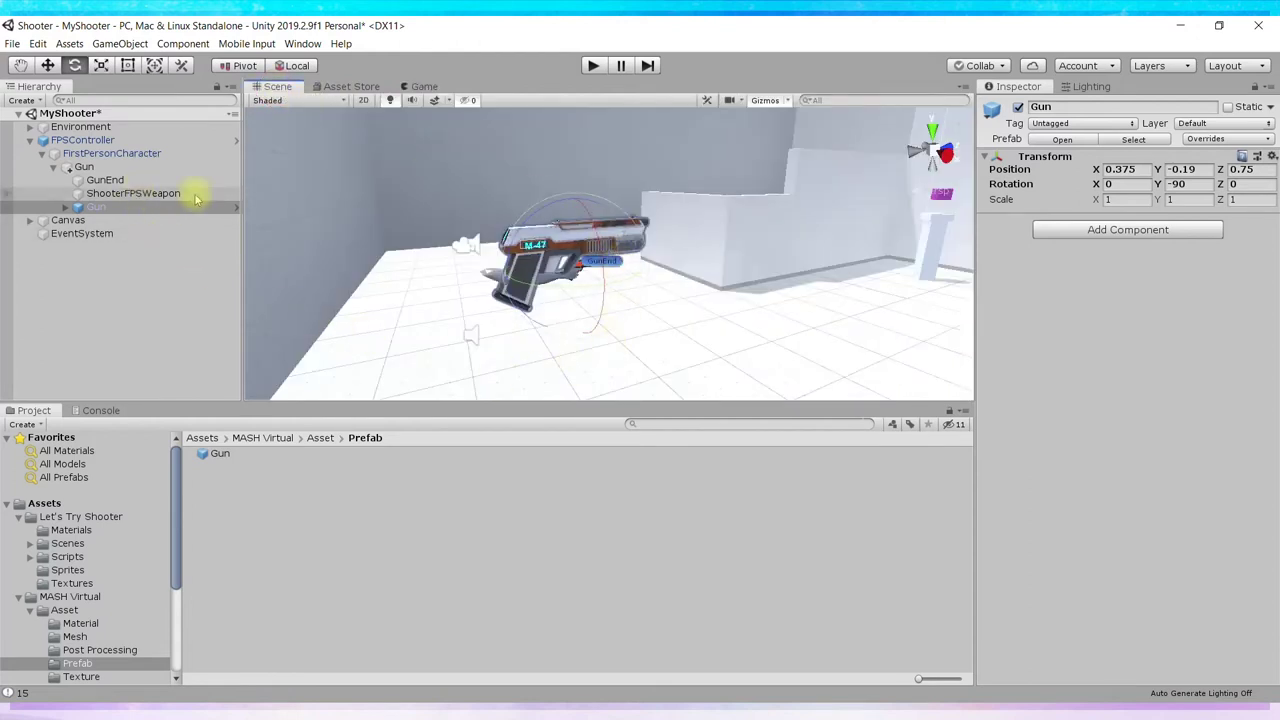
{"action": "left_click", "coordinate": [101, 65]}
{"action": "mouse_move", "coordinate": [578, 271]}
{"action": "left_mouse_down"}
{"action": "mouse_move", "coordinate": [552, 282]}
{"action": "mouse_move", "coordinate": [563, 276]}
{"action": "left_mouse_up"}
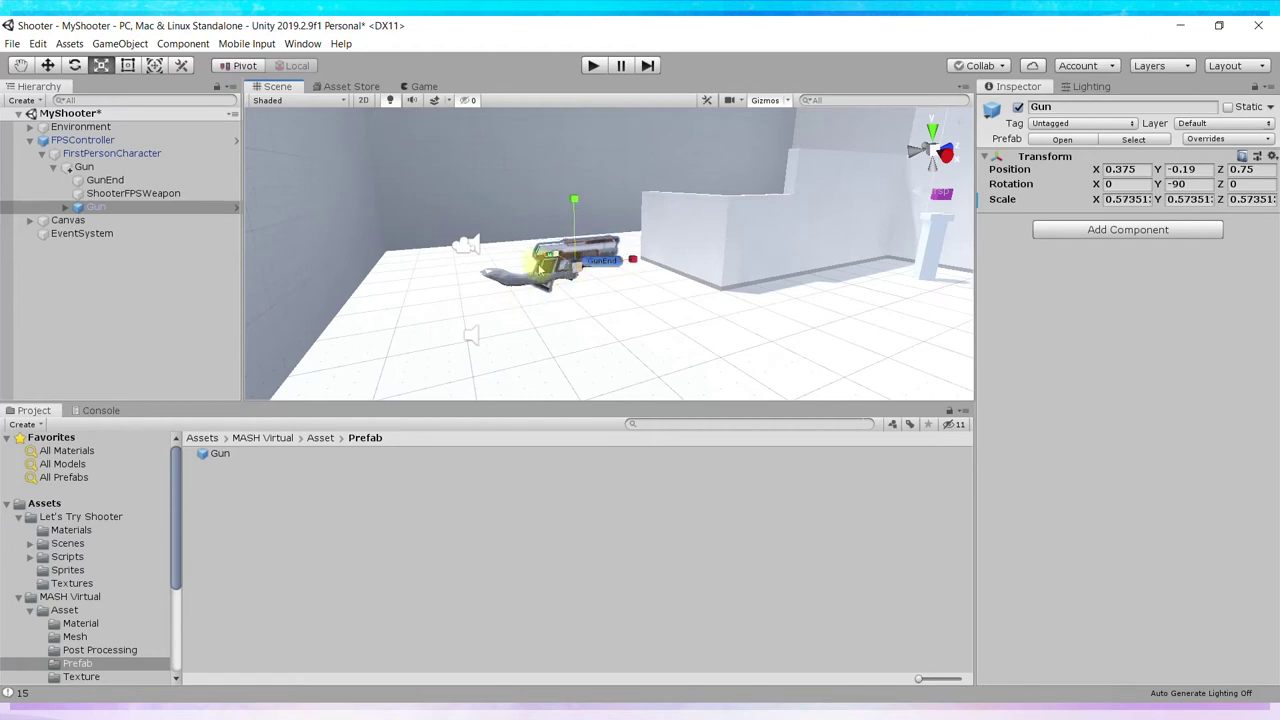
{"action": "left_click", "coordinate": [418, 87]}
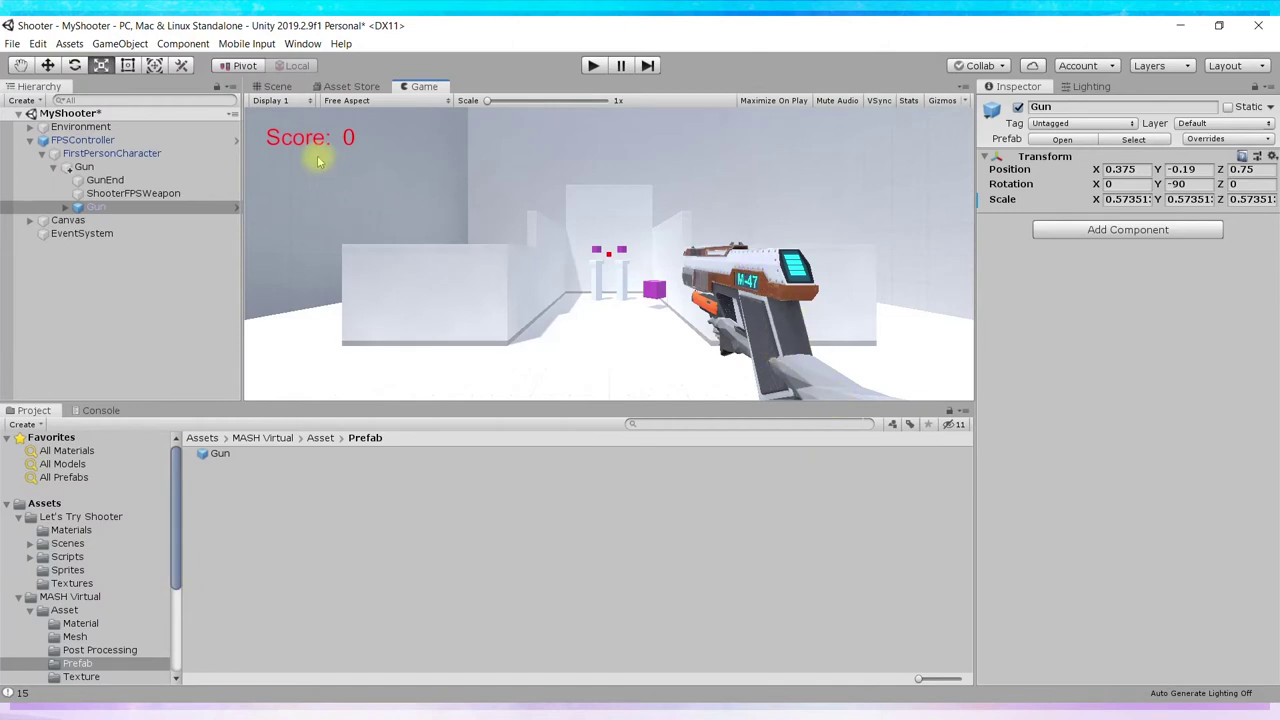
Lower the gun to Y position -0.346 and check its placement in the Game view.
{"action": "left_click", "coordinate": [273, 87]}
{"action": "left_click", "coordinate": [47, 65]}
{"action": "left_click_drag", "start_coordinate": [574, 200], "coordinate": [567, 219]}
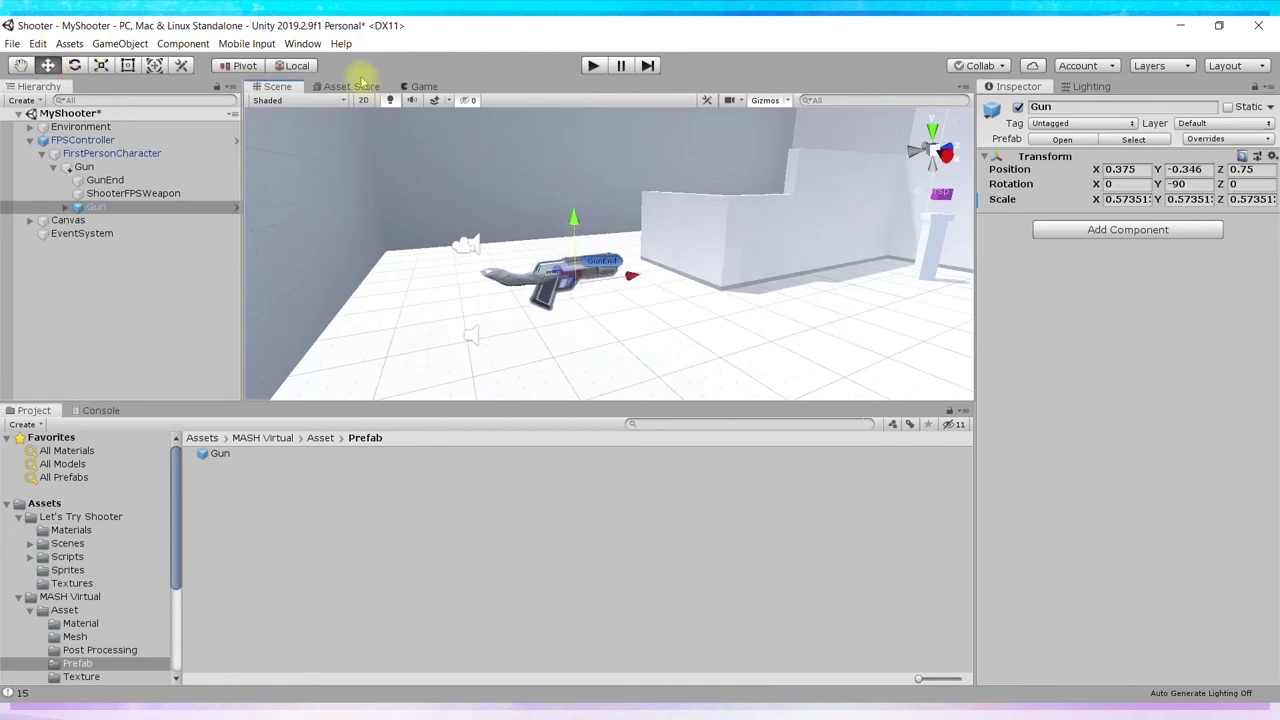
{"action": "left_click", "coordinate": [420, 86]}
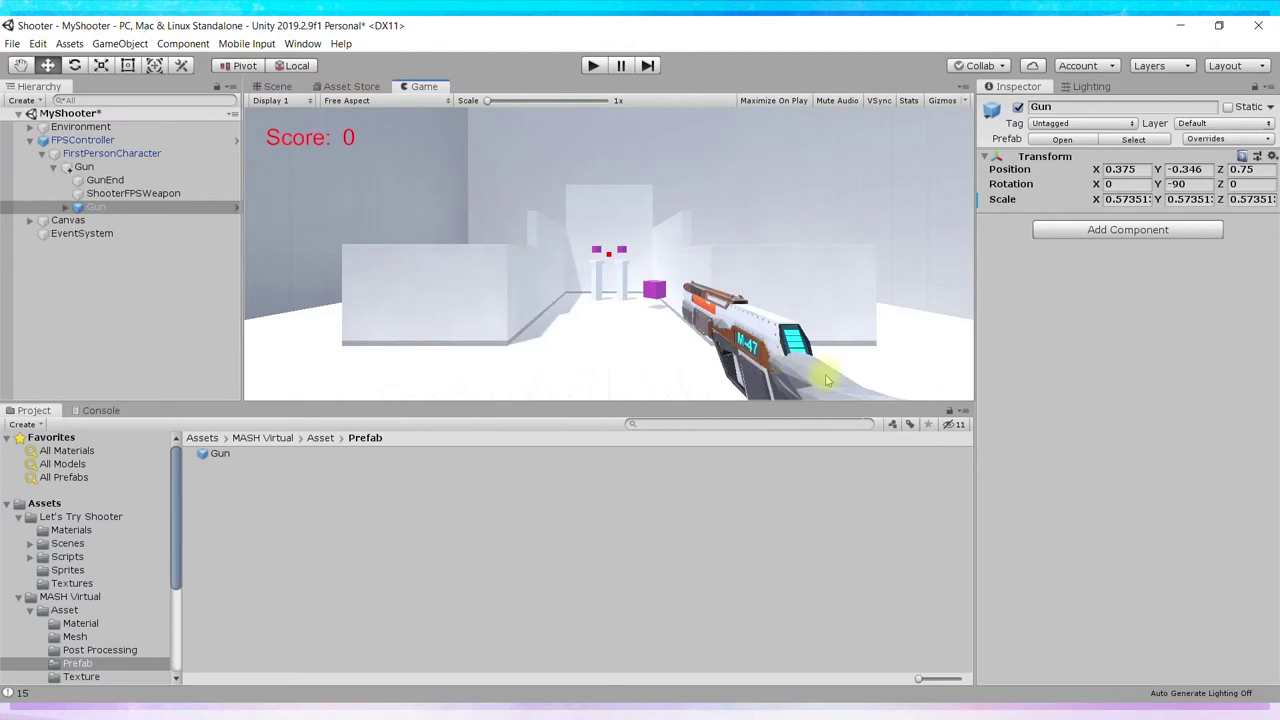
{"action": "left_click", "coordinate": [130, 193]}
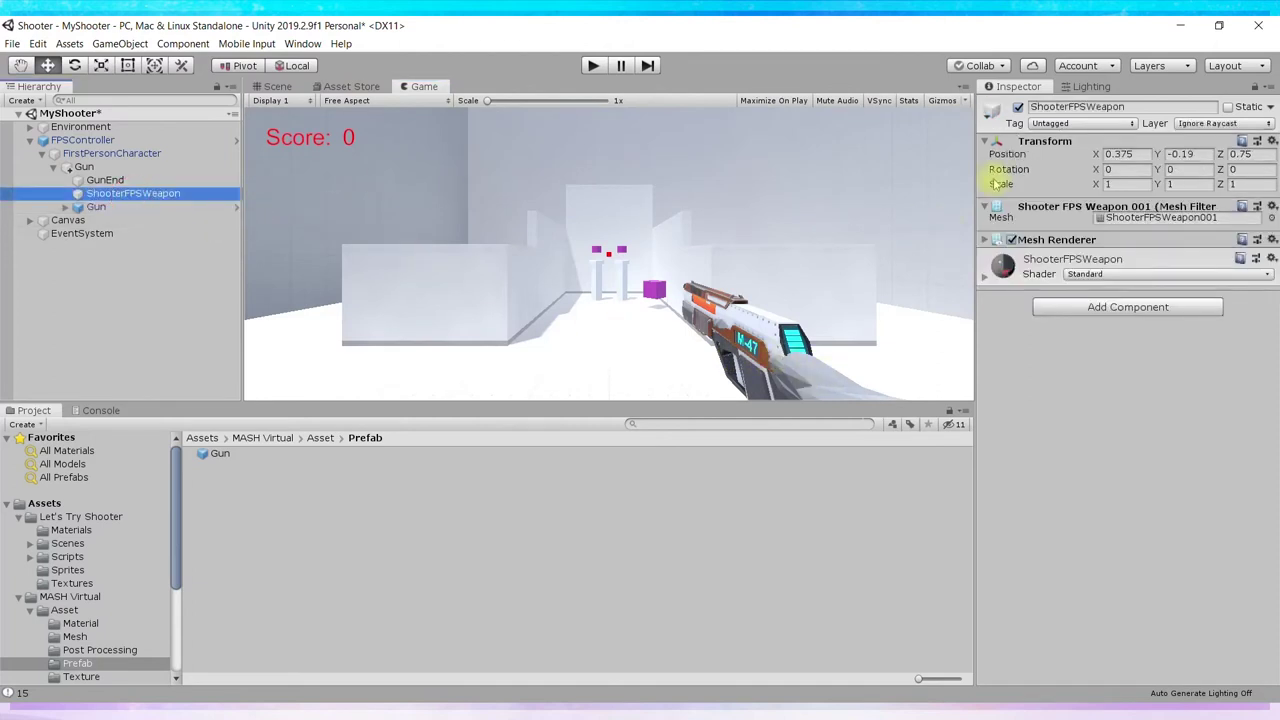
Deactivate ShooterFPSWeapon, then playtest by walking to the cube and shooting it to a score of 4.
{"action": "left_click", "coordinate": [1017, 107]}
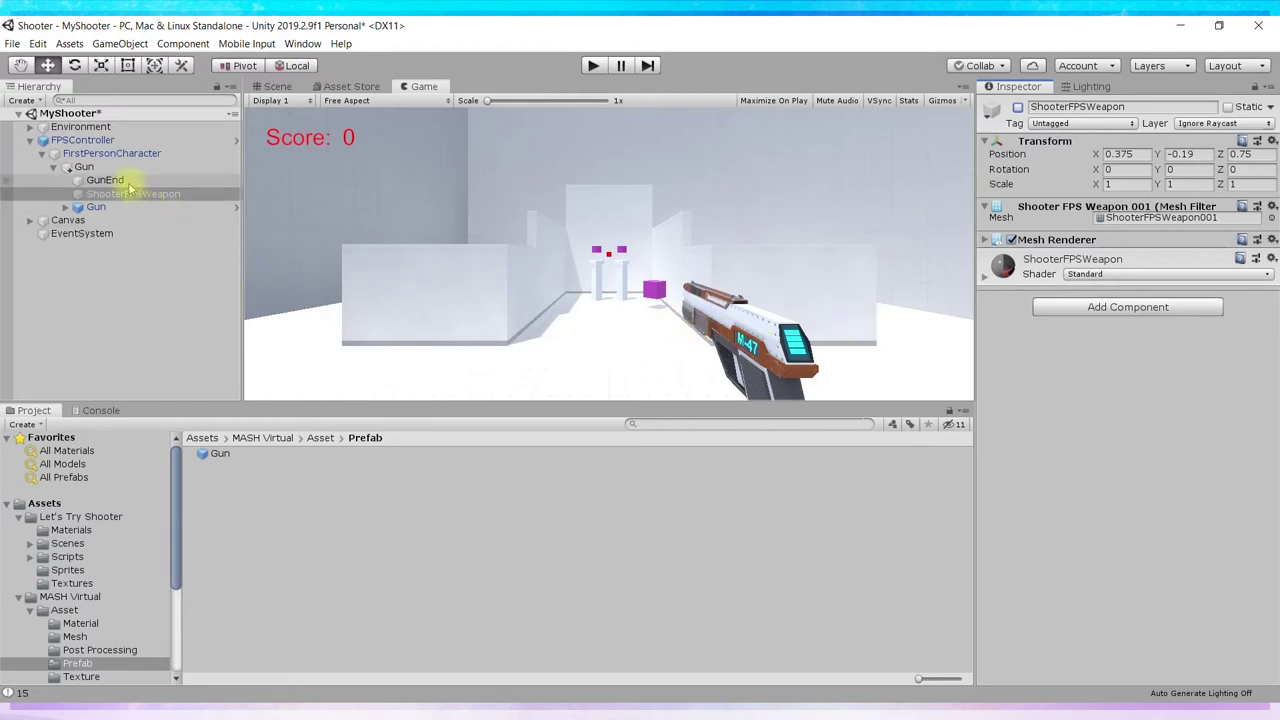
{"action": "left_click", "coordinate": [272, 86]}
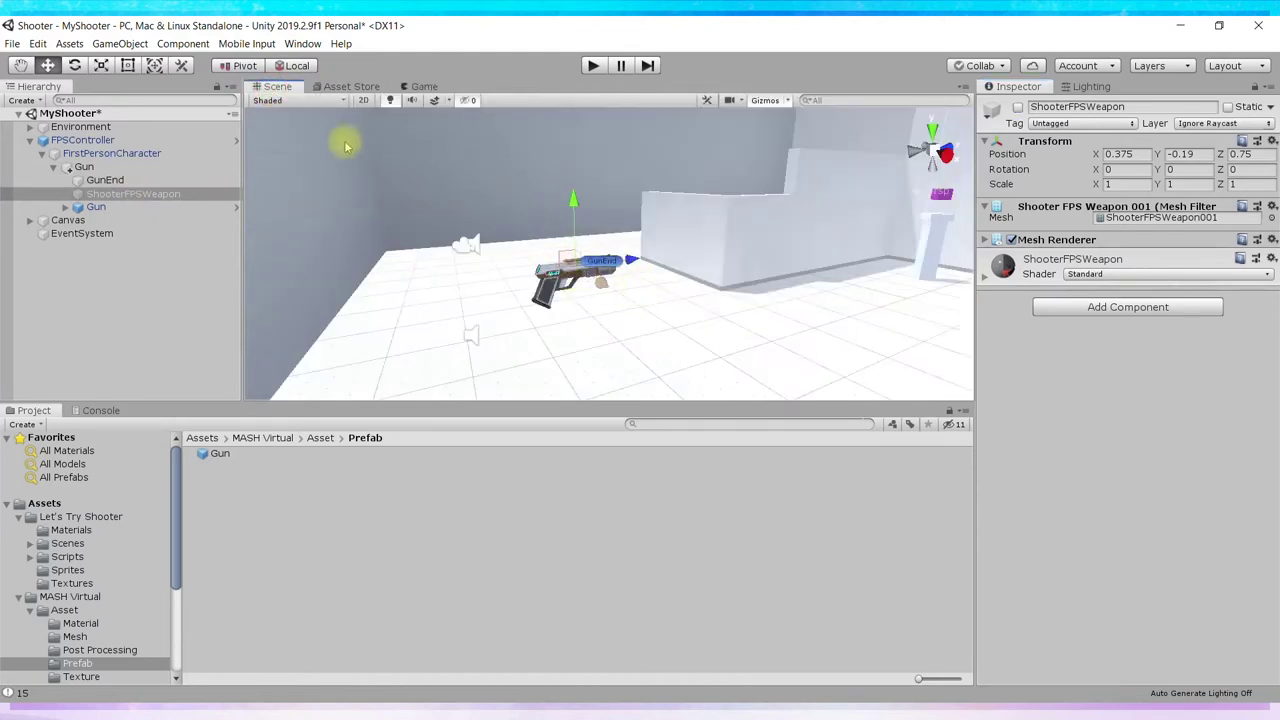
{"action": "left_click", "coordinate": [593, 66]}
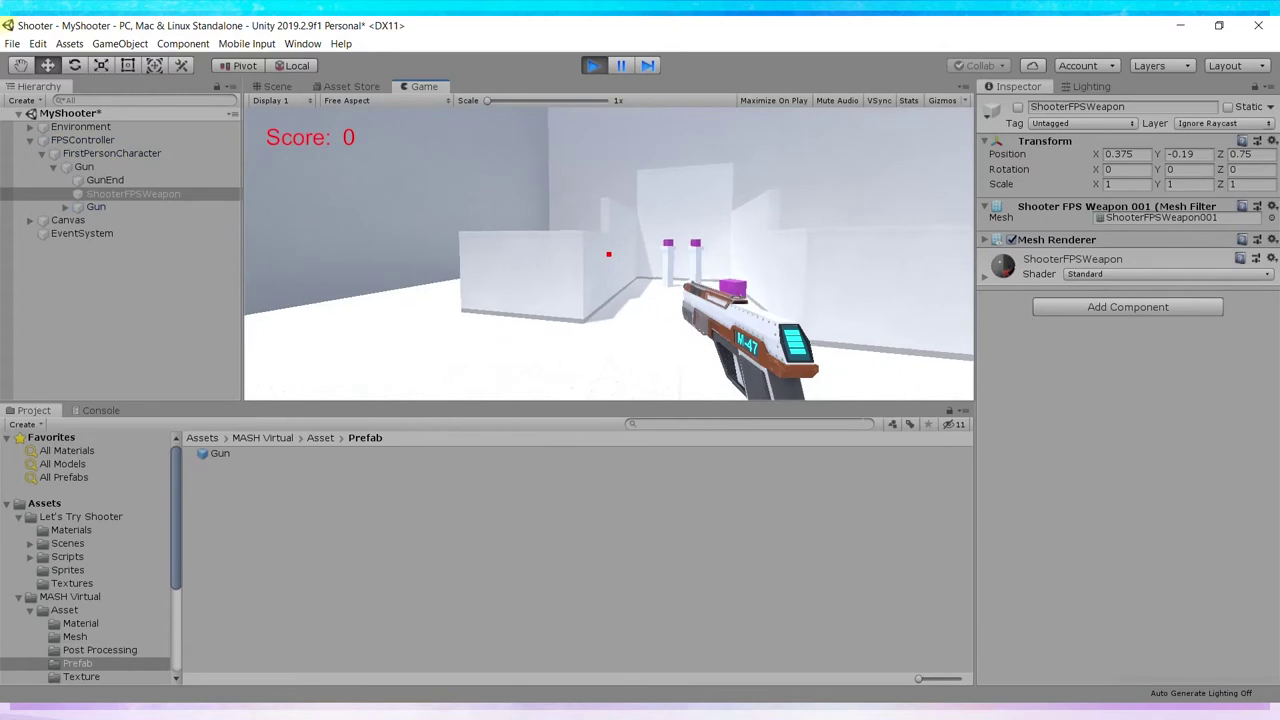
{"action": "key", "text": "w"}
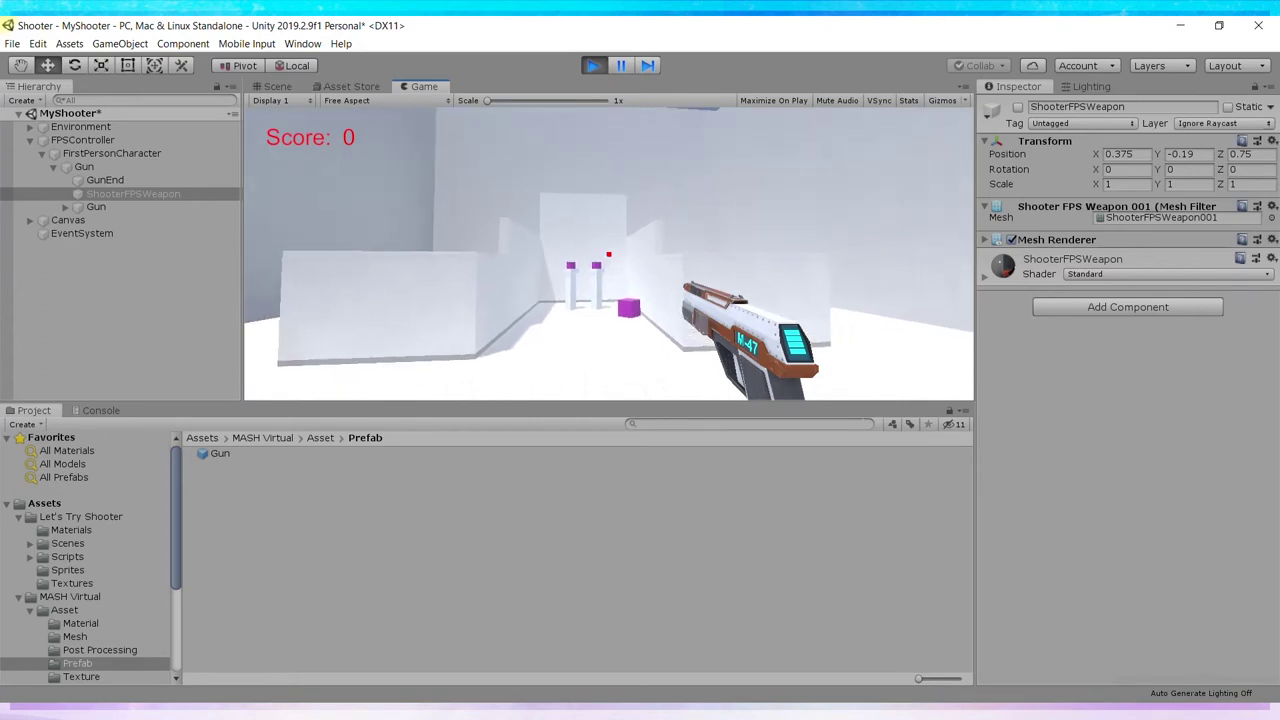
{"action": "key", "text": "w"}
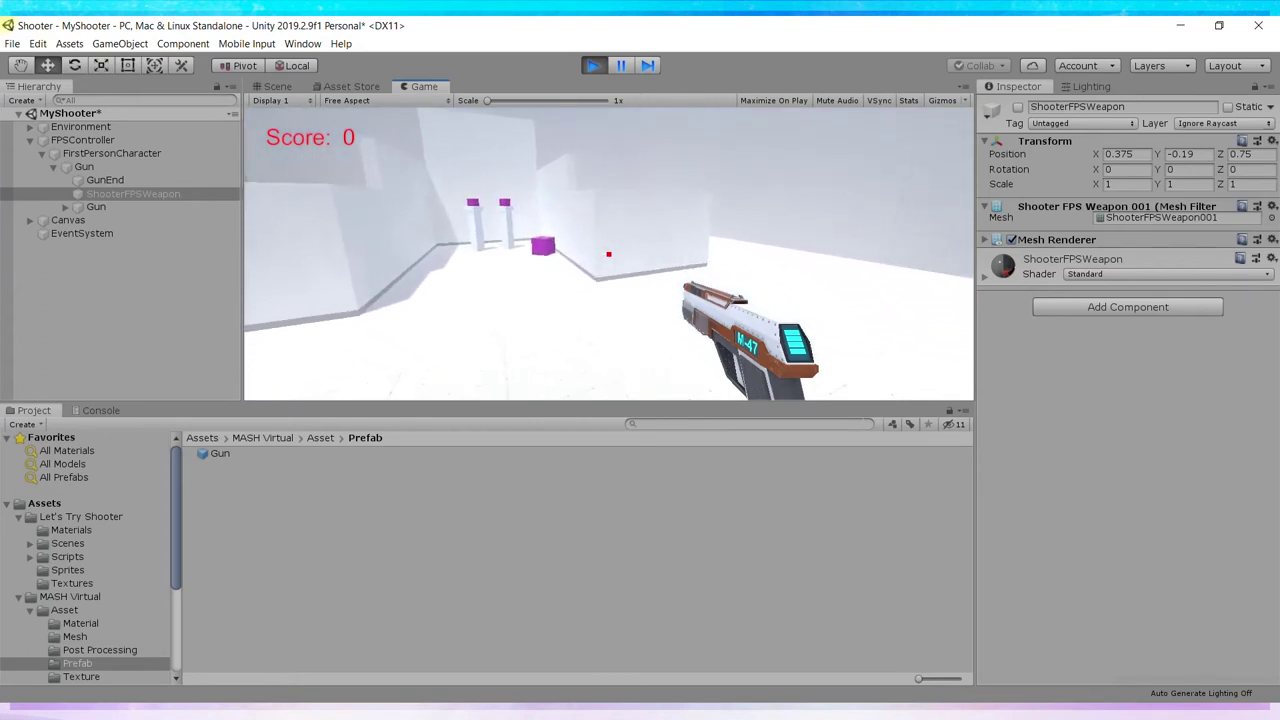
{"action": "key", "text": "s"}
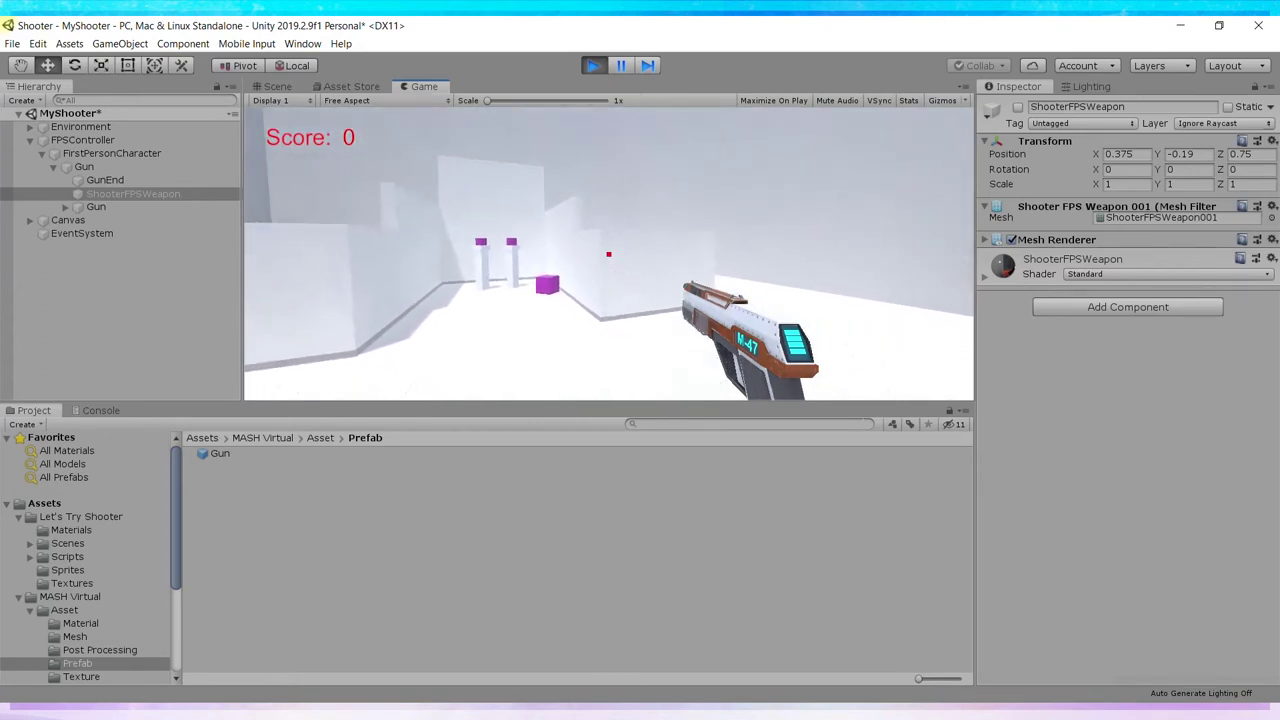
{"action": "left_click", "coordinate": [605, 252]}
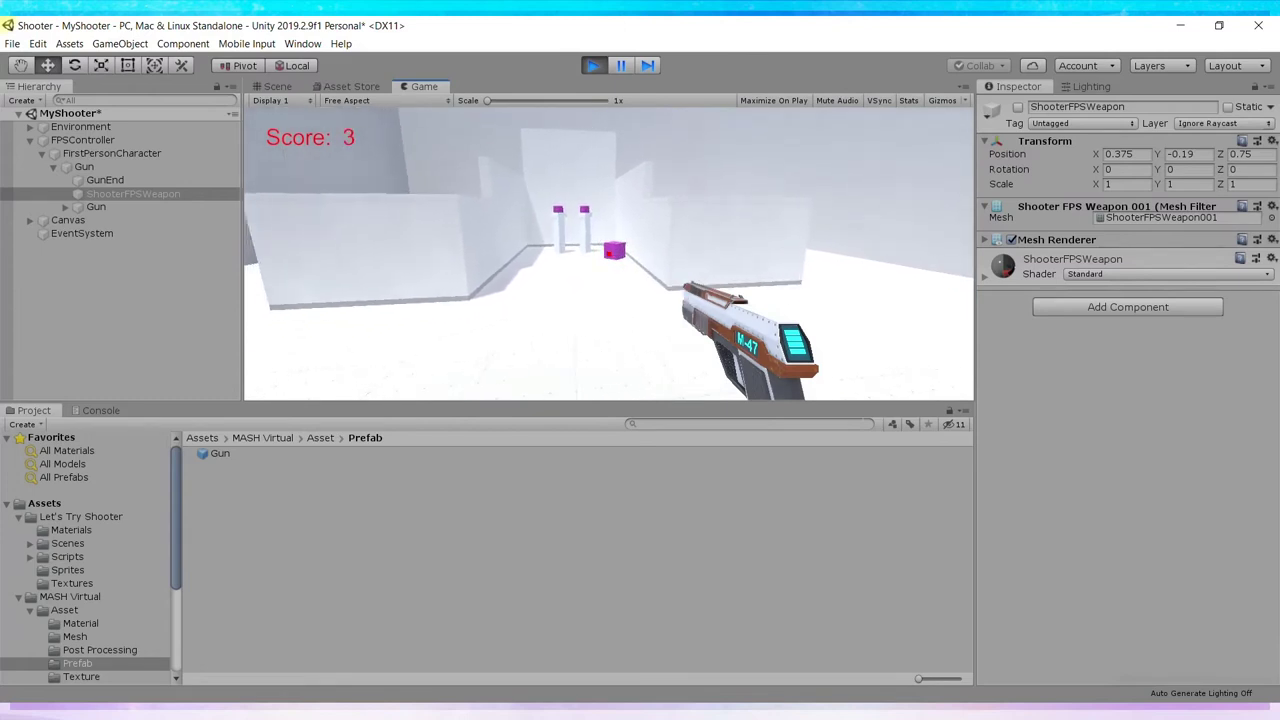
{"action": "left_click", "coordinate": [608, 253]}
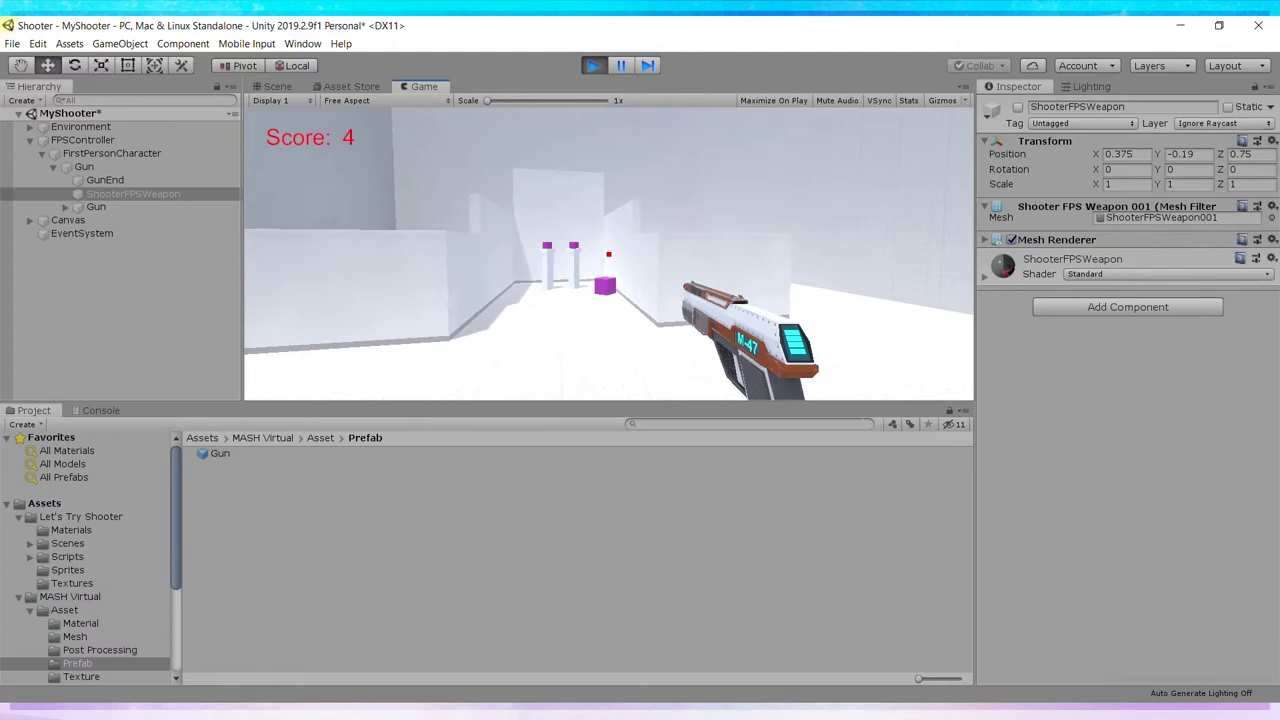
{"action": "left_click", "coordinate": [593, 65]}
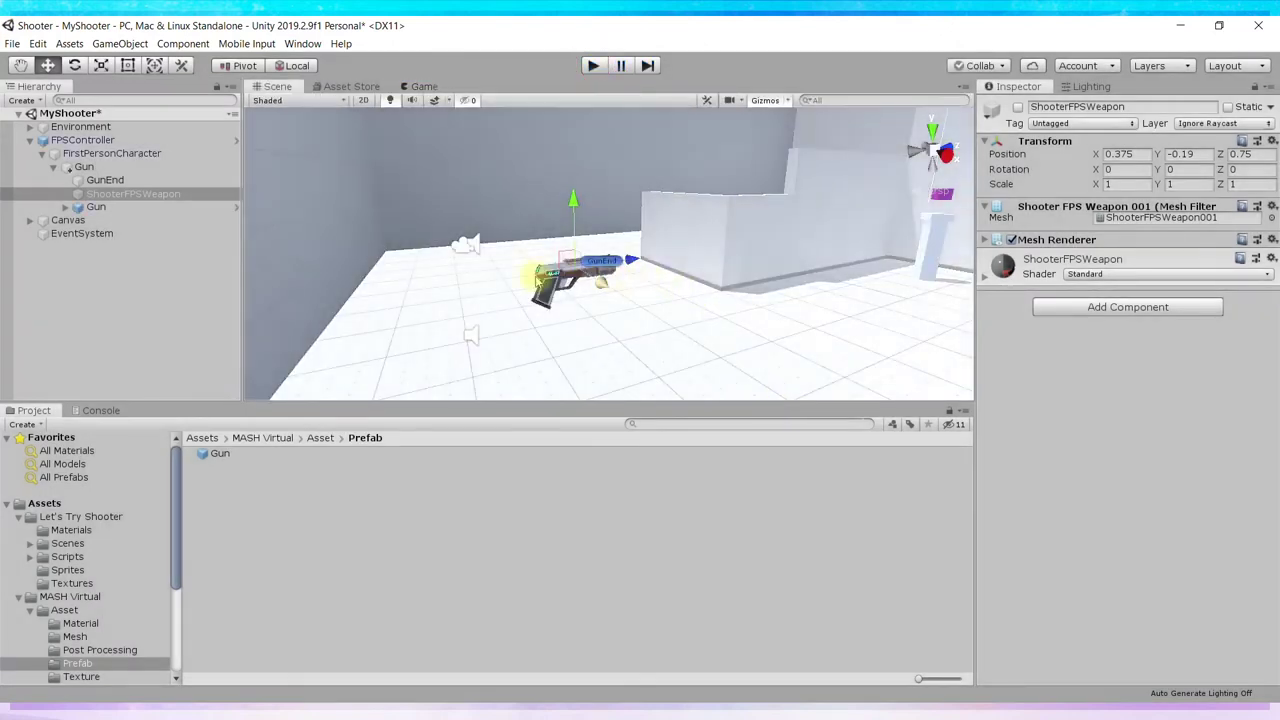
Nudge GunEnd forward to 0.36, -0.18, 1.128 at the new gun's muzzle and test-fire at the target.
{"action": "left_click", "coordinate": [120, 180]}
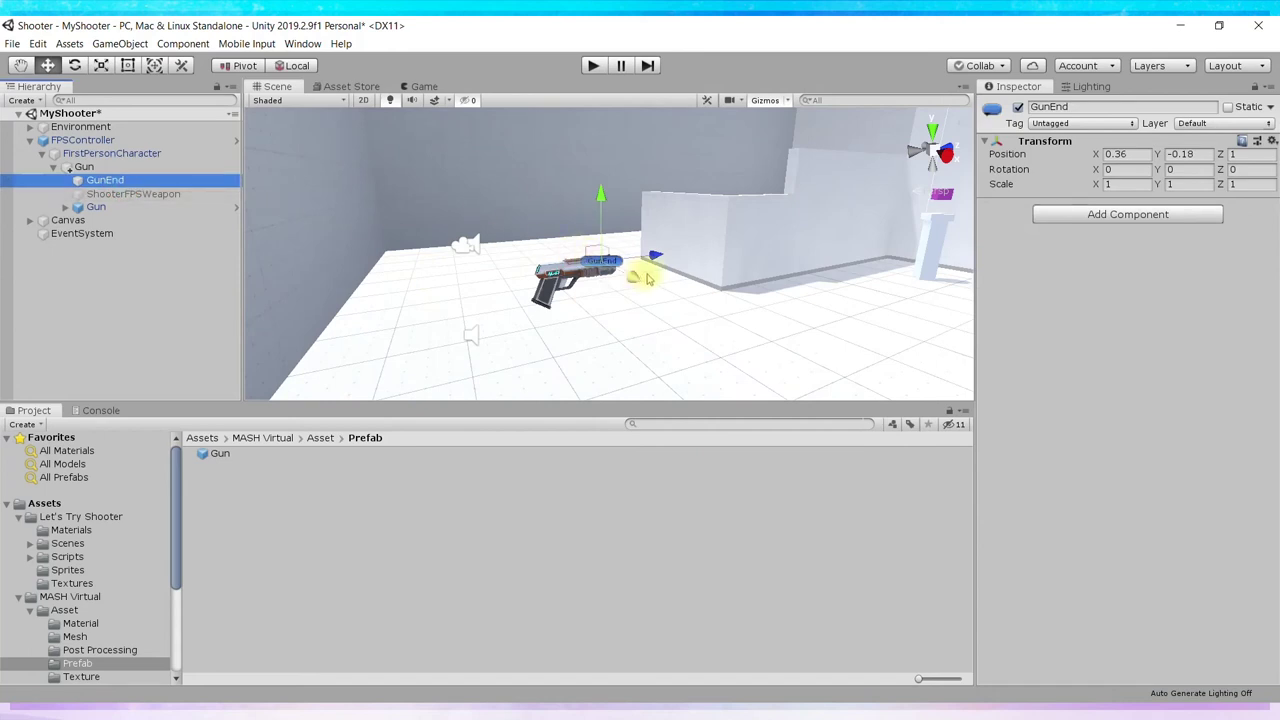
{"action": "left_click_drag", "start_coordinate": [650, 260], "coordinate": [652, 258]}
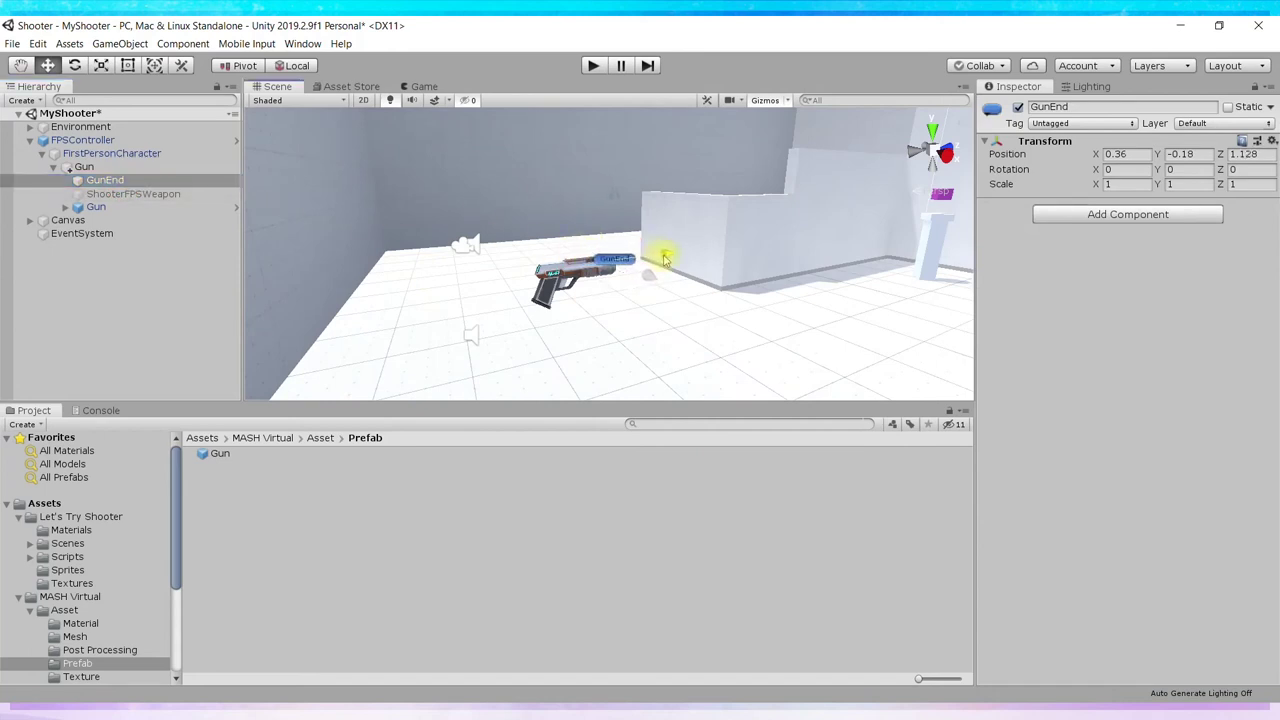
{"action": "left_click", "coordinate": [593, 65]}
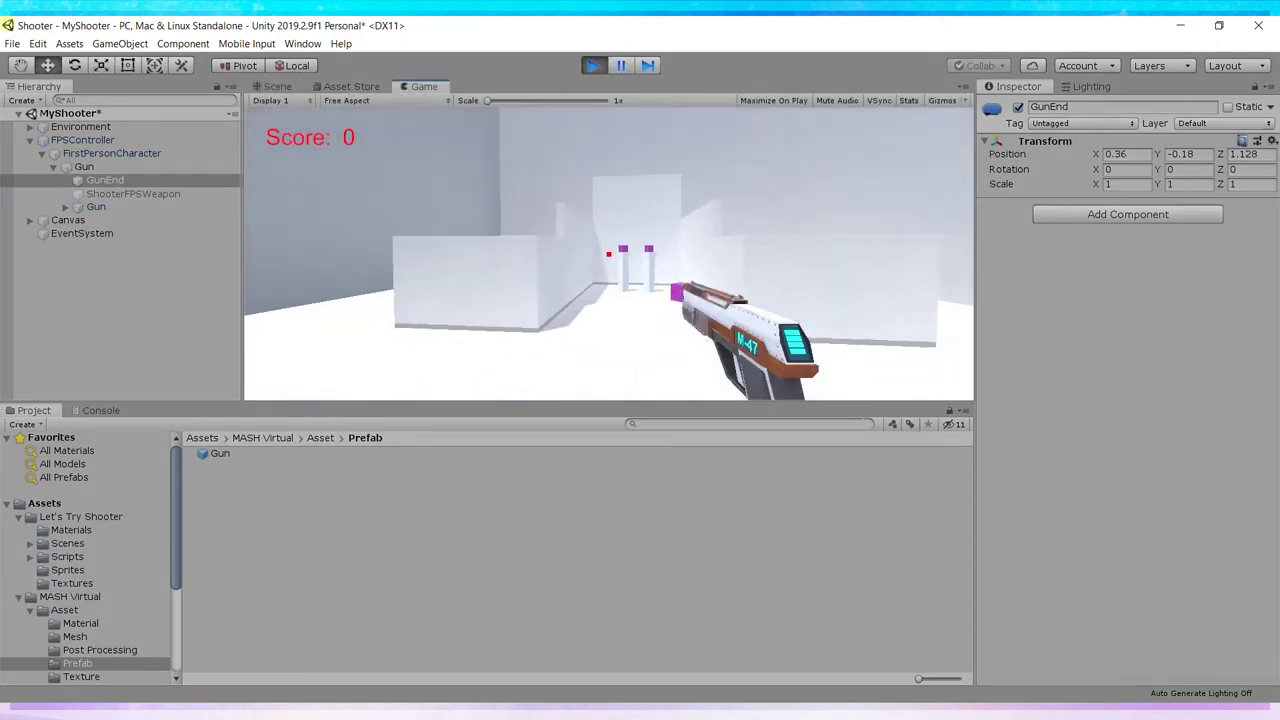
{"action": "left_click", "coordinate": [610, 252]}
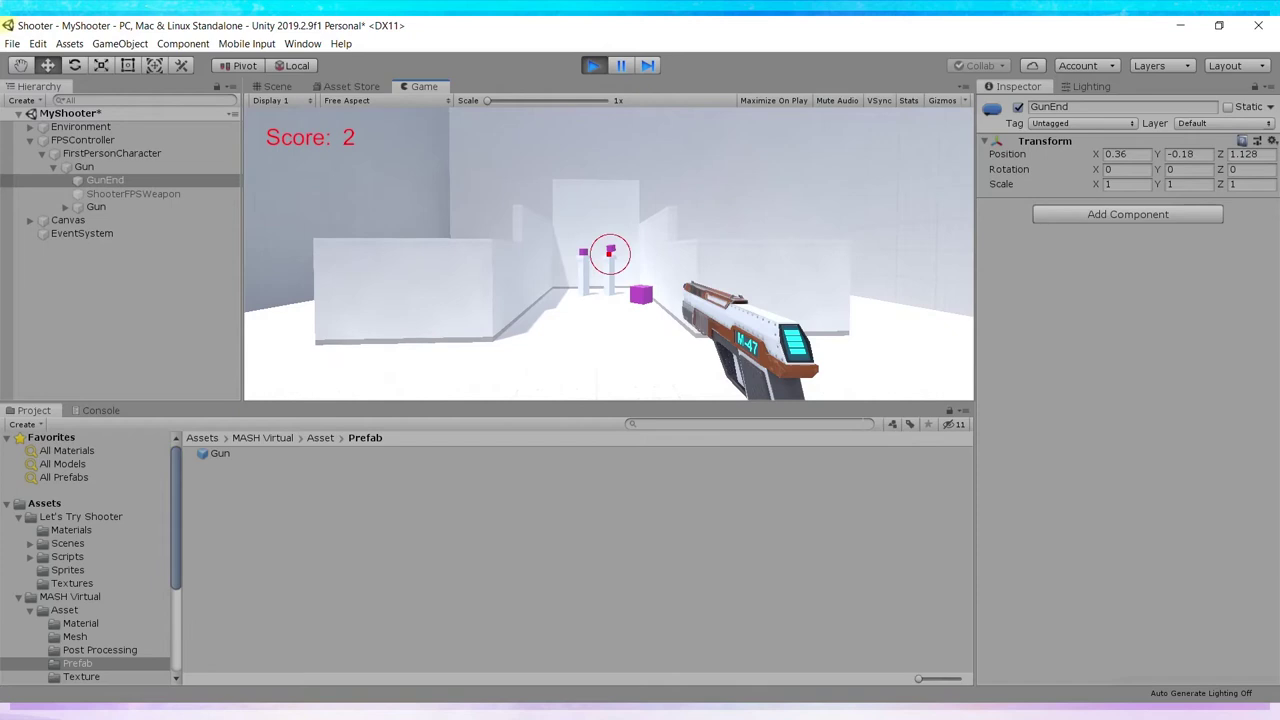
{"action": "left_click", "coordinate": [604, 251]}
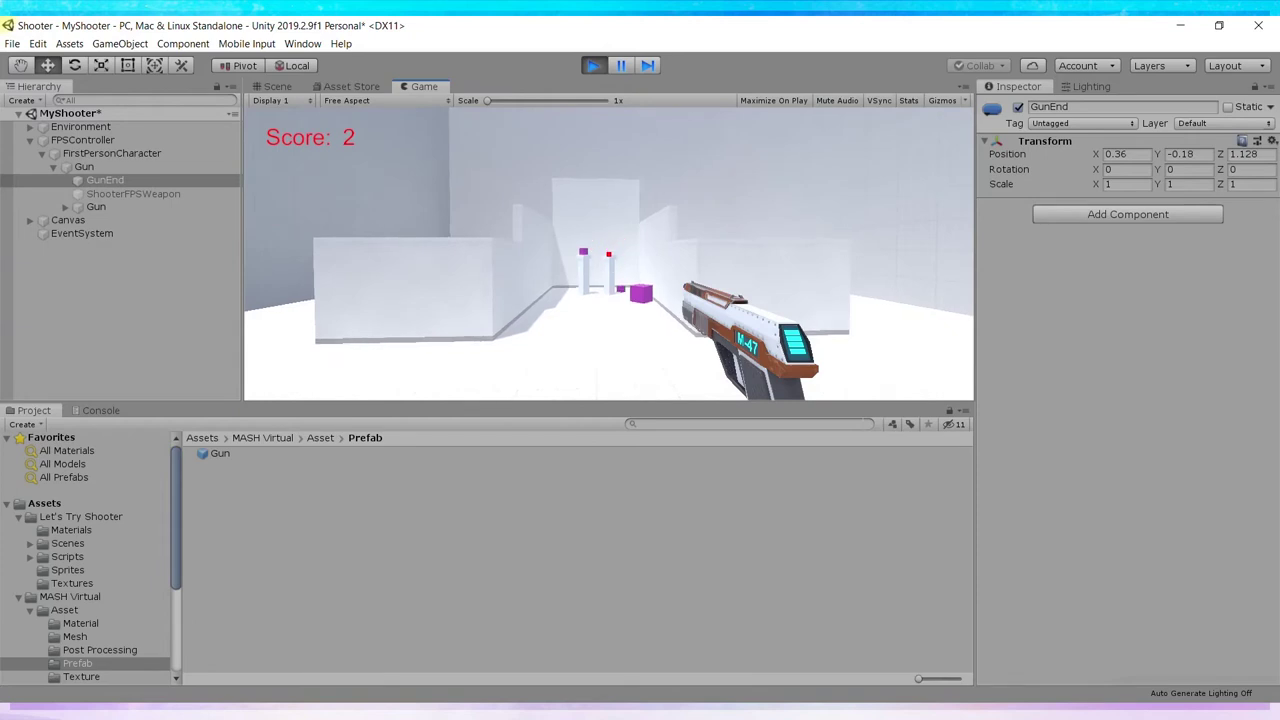
{"action": "left_click", "coordinate": [593, 65]}
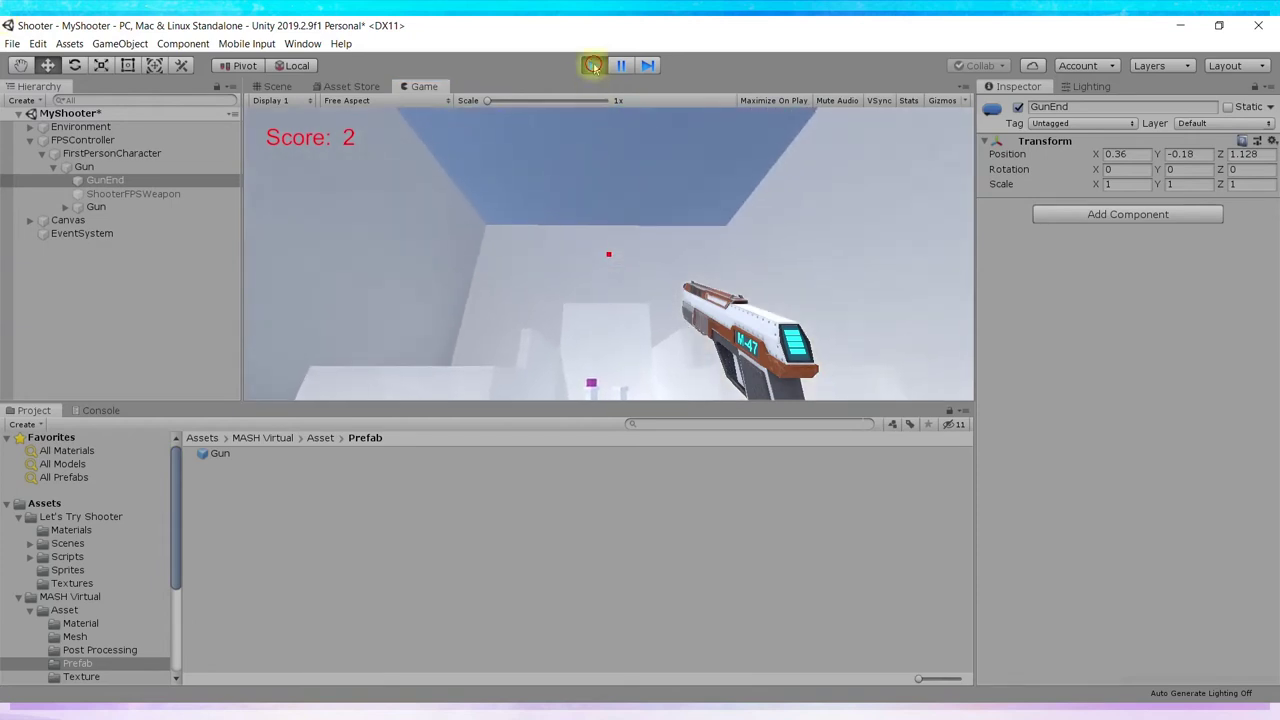
Playtest again, shooting the targets until the score reaches 13, then stop.
{"action": "left_click", "coordinate": [143, 208]}
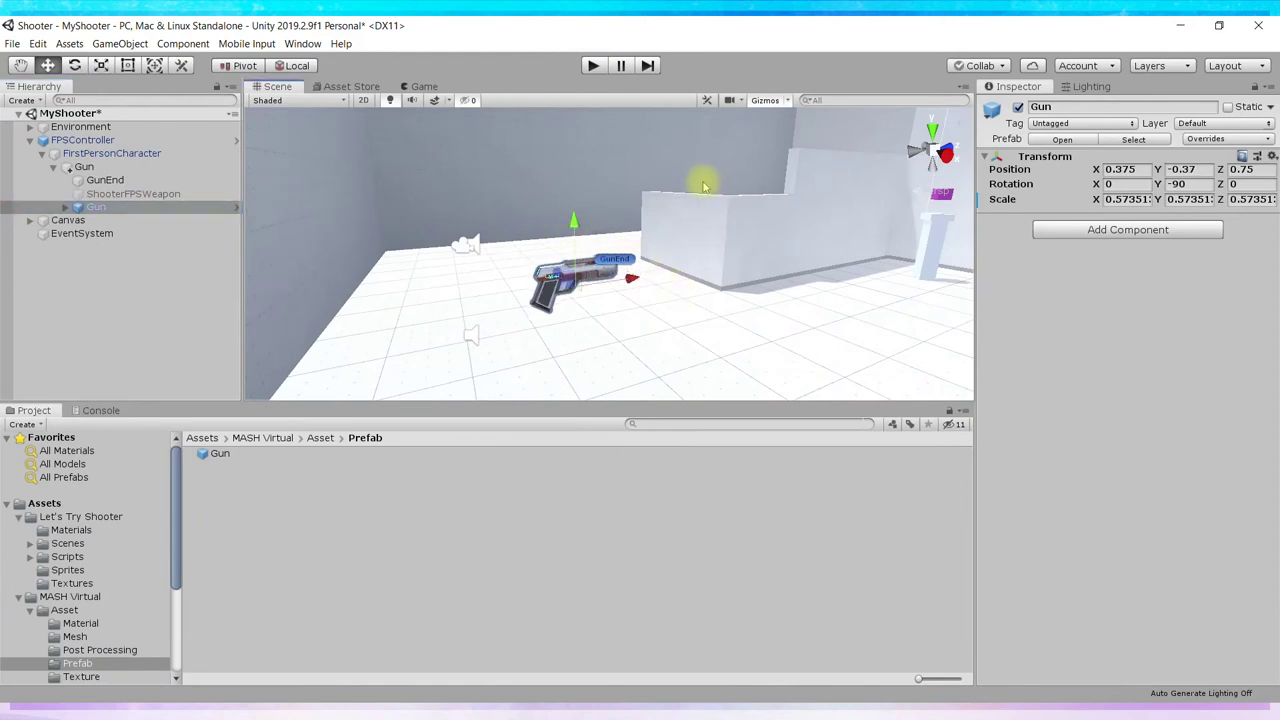
{"action": "left_click", "coordinate": [124, 179]}
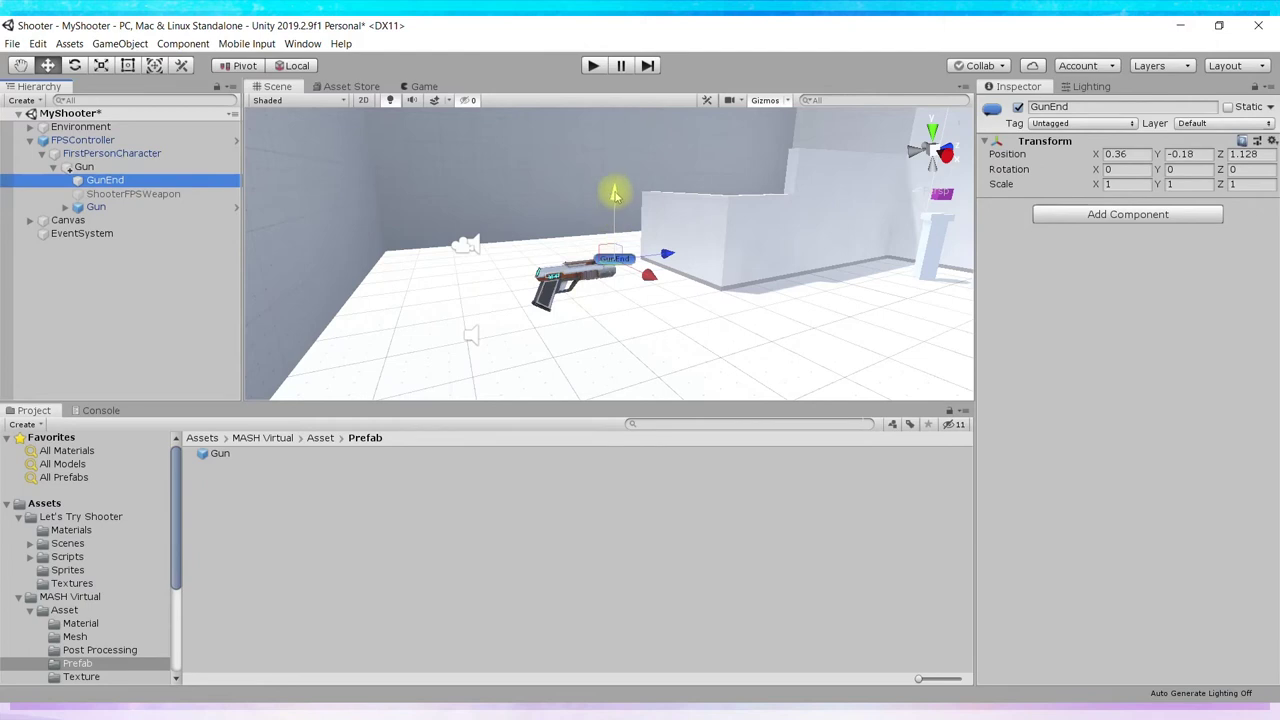
{"action": "left_click", "coordinate": [590, 64]}
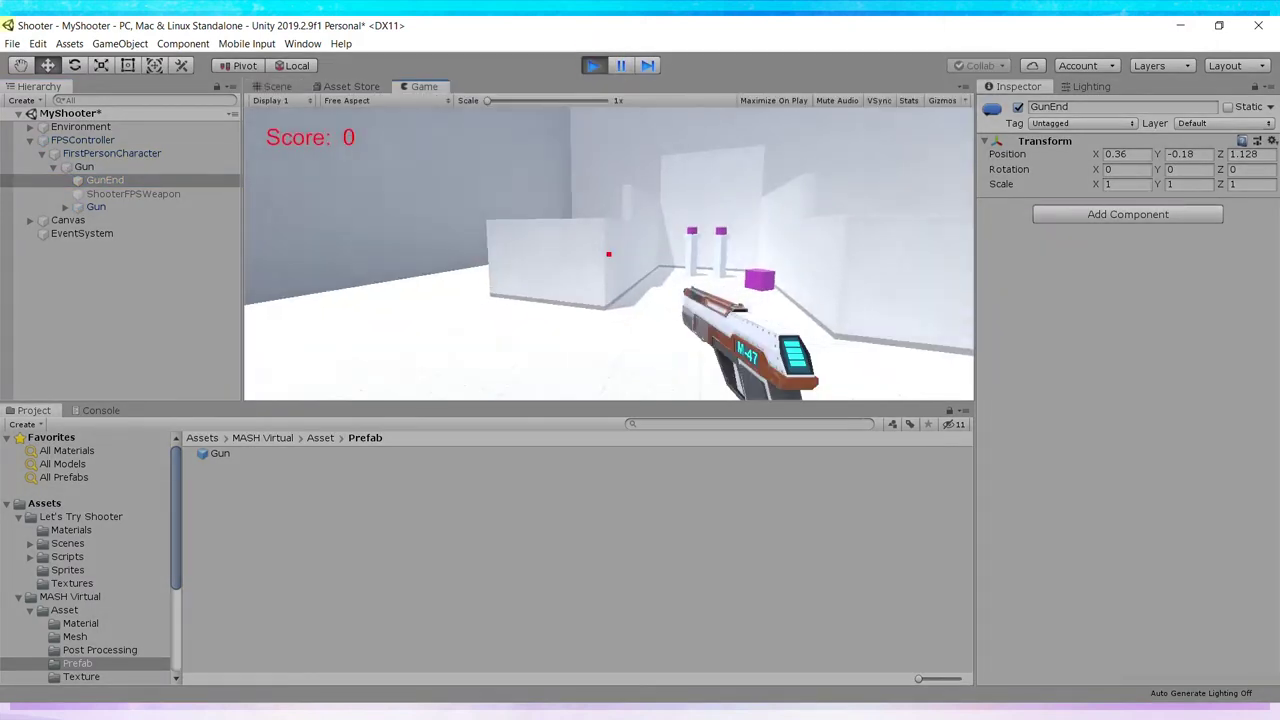
{"action": "left_click", "coordinate": [609, 254]}
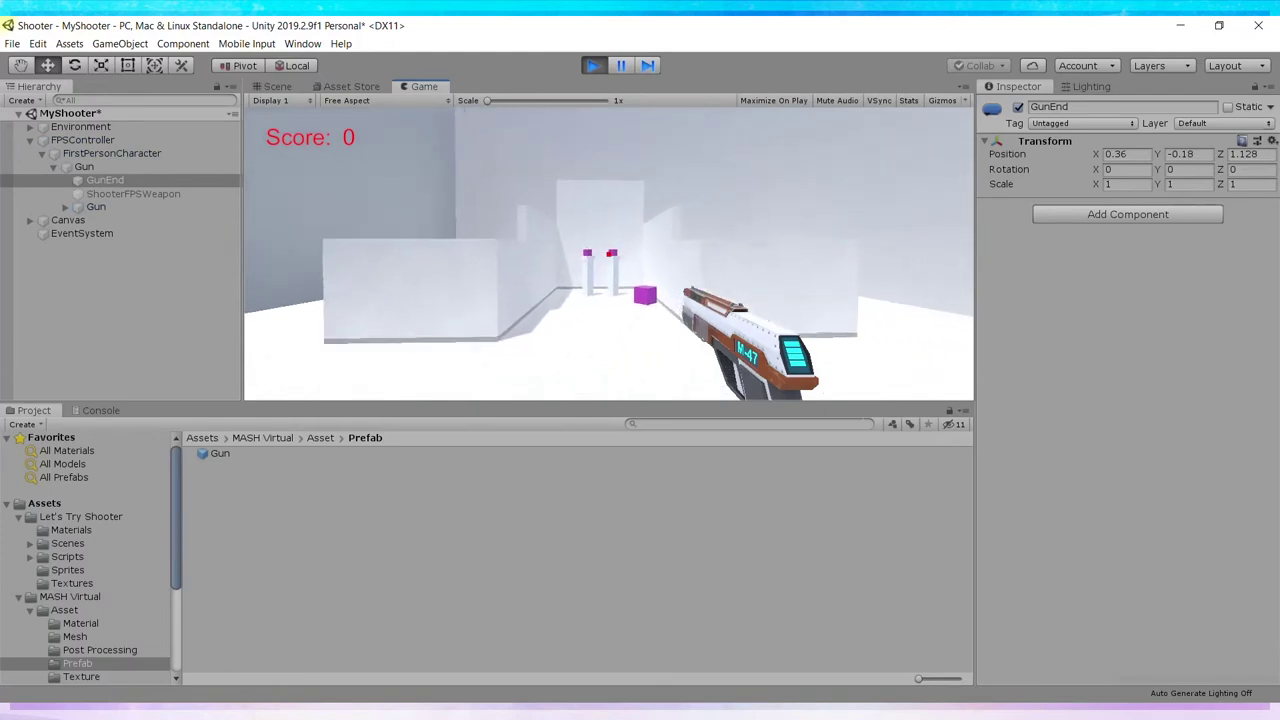
{"action": "left_click", "coordinate": [610, 253]}
{"action": "left_click", "coordinate": [608, 254]}
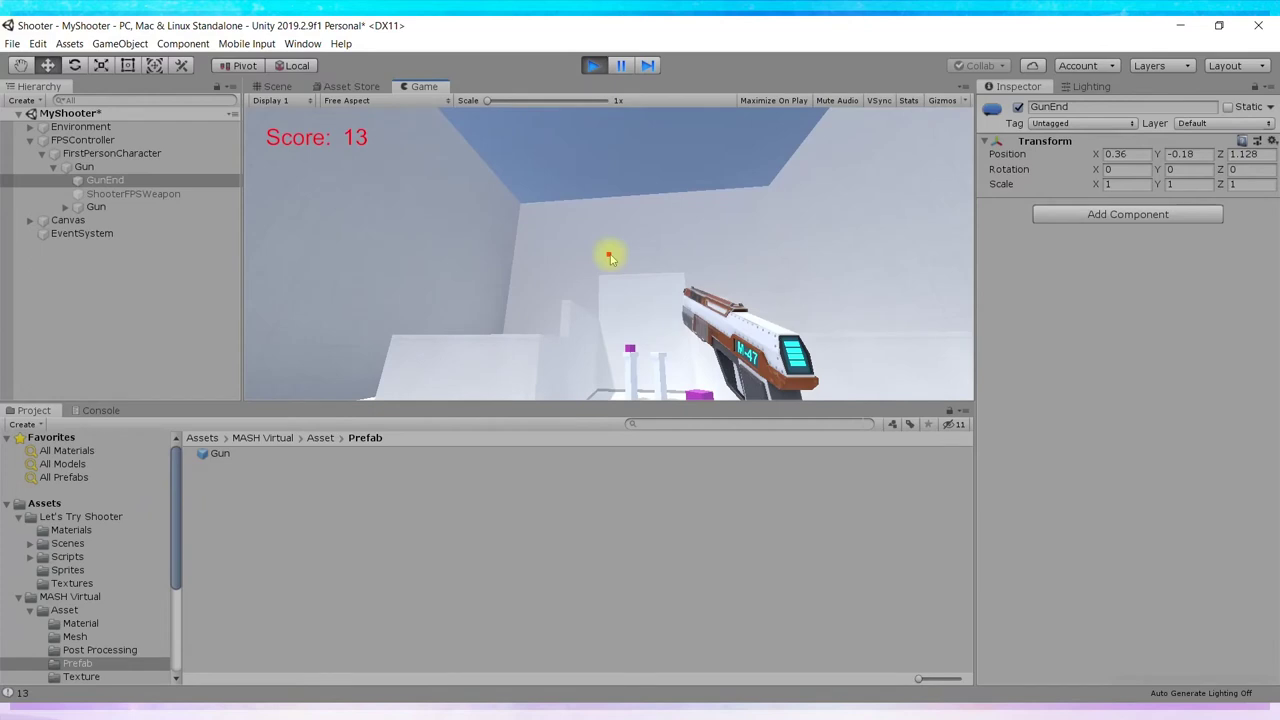
{"action": "left_click", "coordinate": [593, 65]}
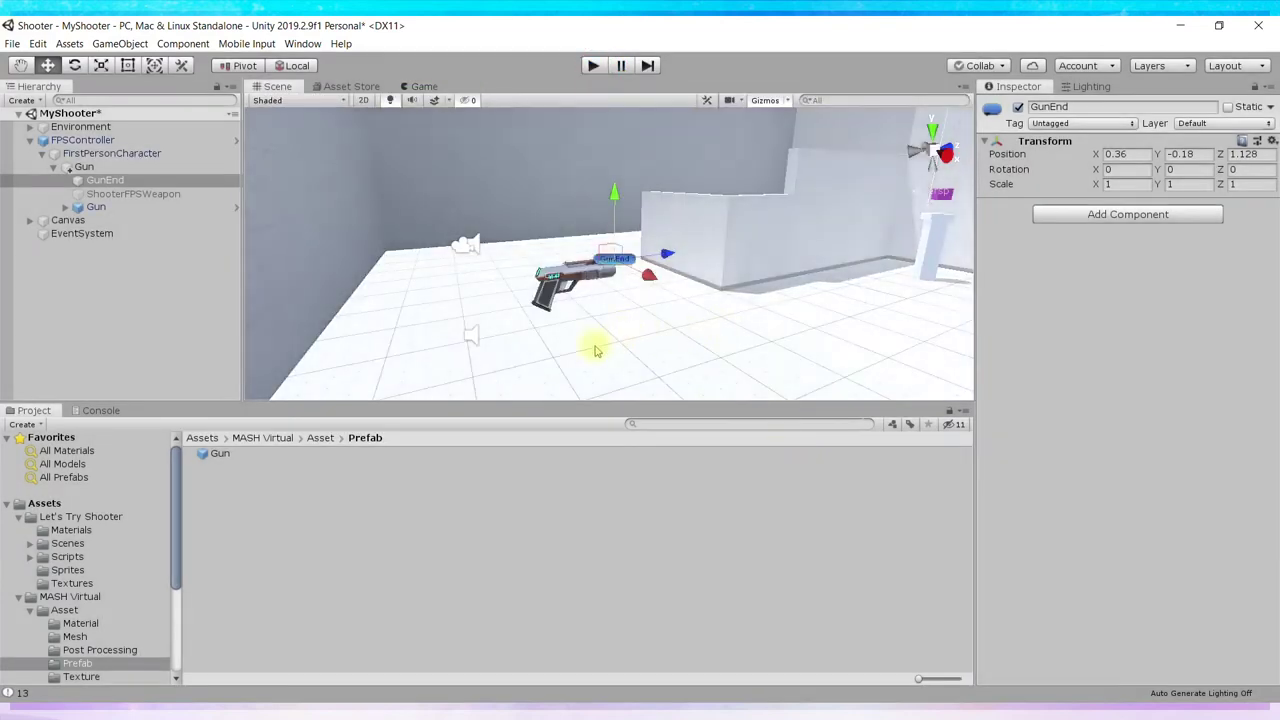
Delete ShooterFPSWeapon so only GunEnd and the Gun model remain under the gun.
{"action": "left_click", "coordinate": [110, 194]}
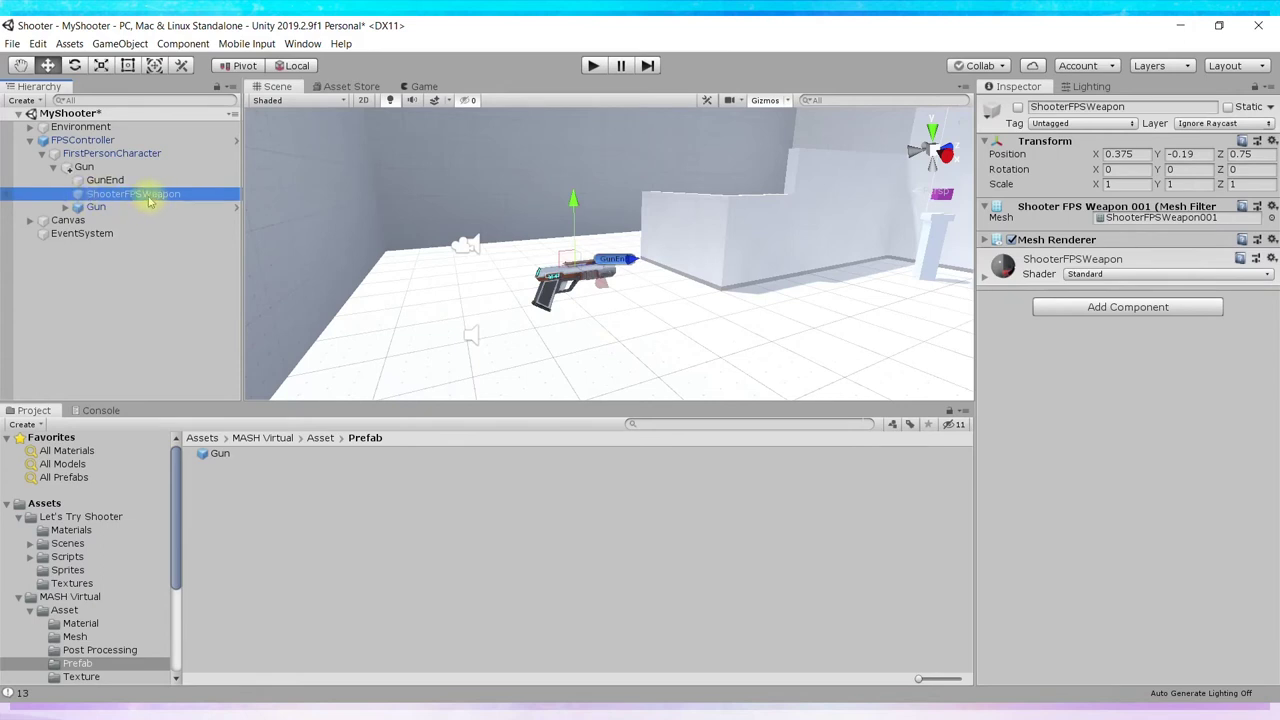
{"action": "key", "text": "Delete"}
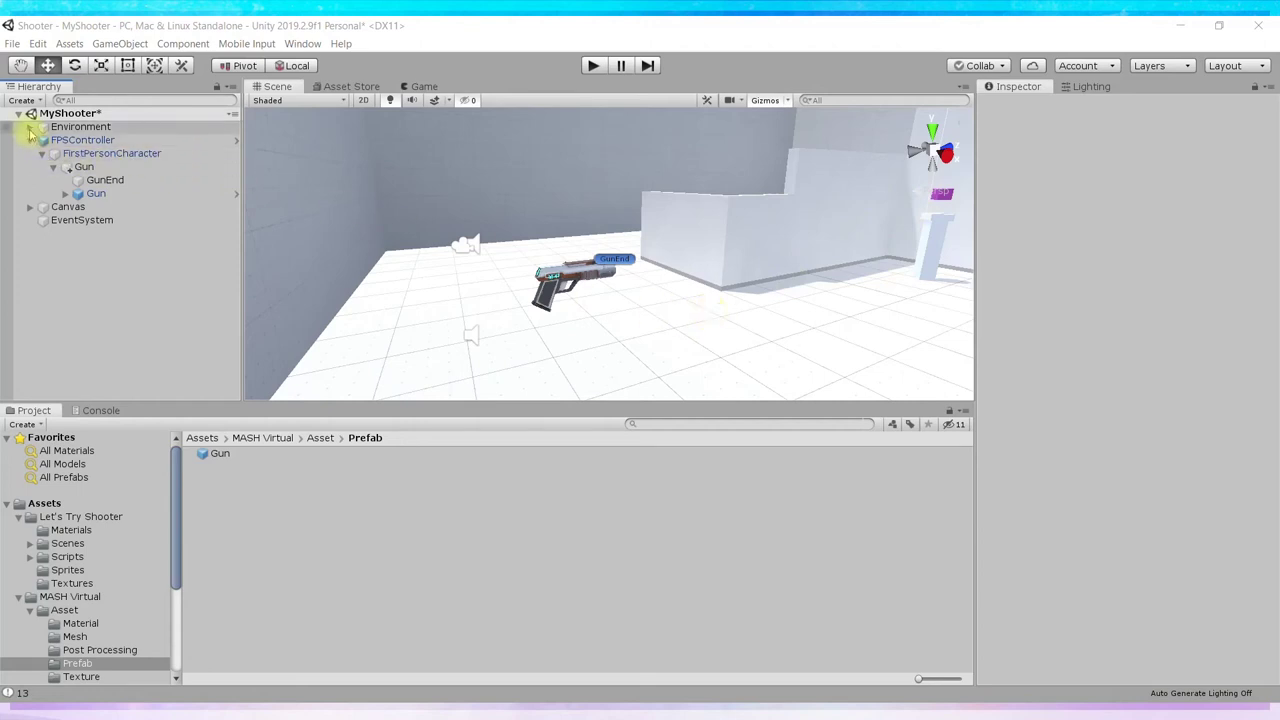
{"action": "left_click", "coordinate": [342, 86]}
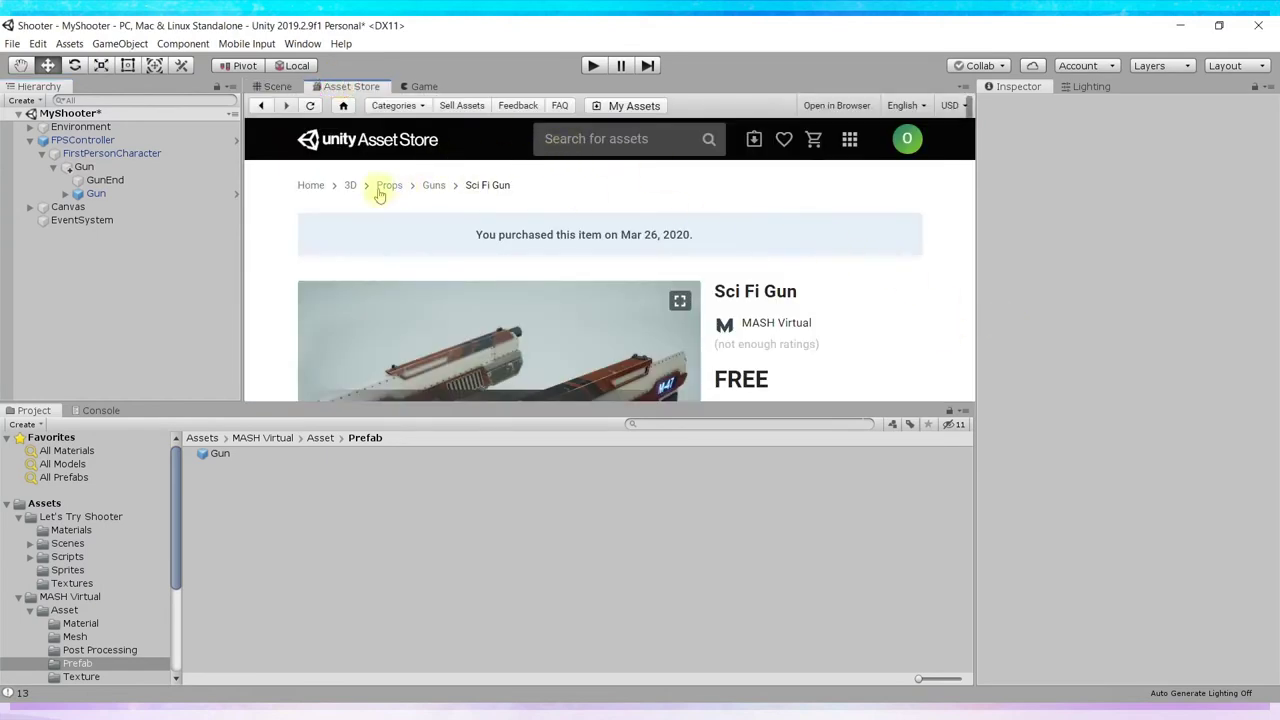
Leave the Sci Fi Gun page for the store home and maximize the Asset Store panel.
{"action": "left_click", "coordinate": [320, 191]}
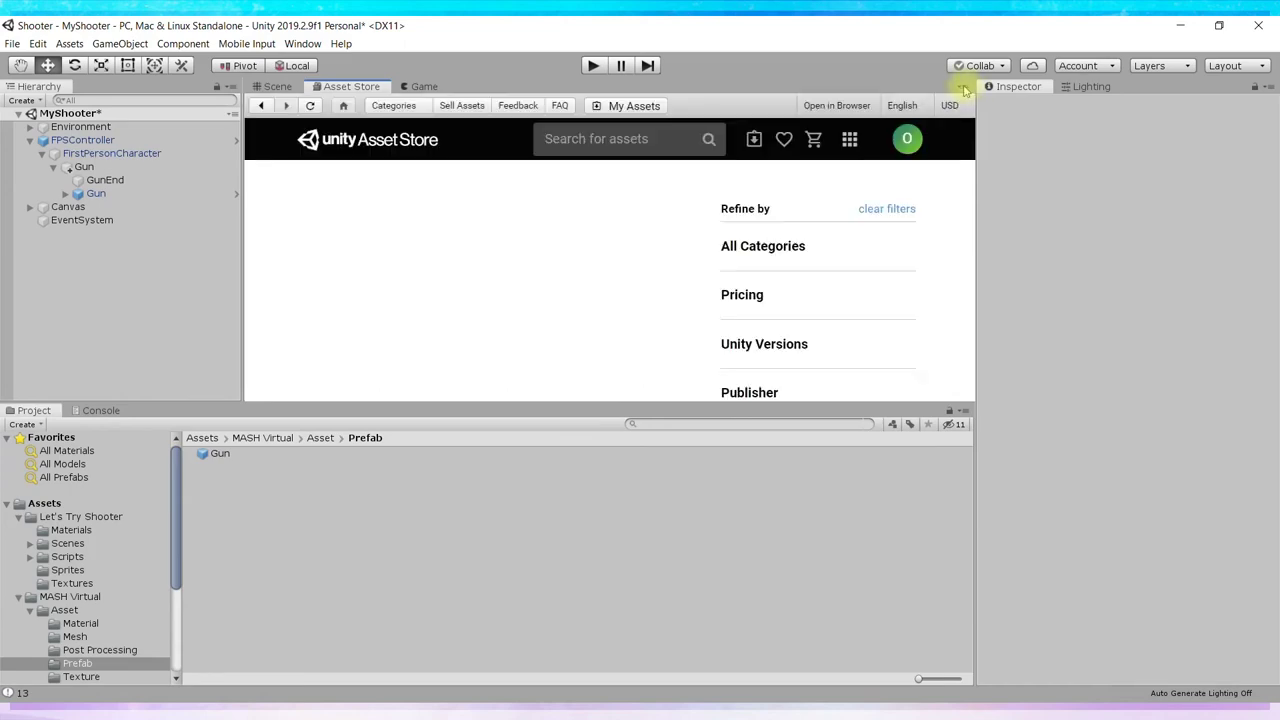
{"action": "left_click", "coordinate": [962, 87]}
{"action": "left_click", "coordinate": [1005, 124]}
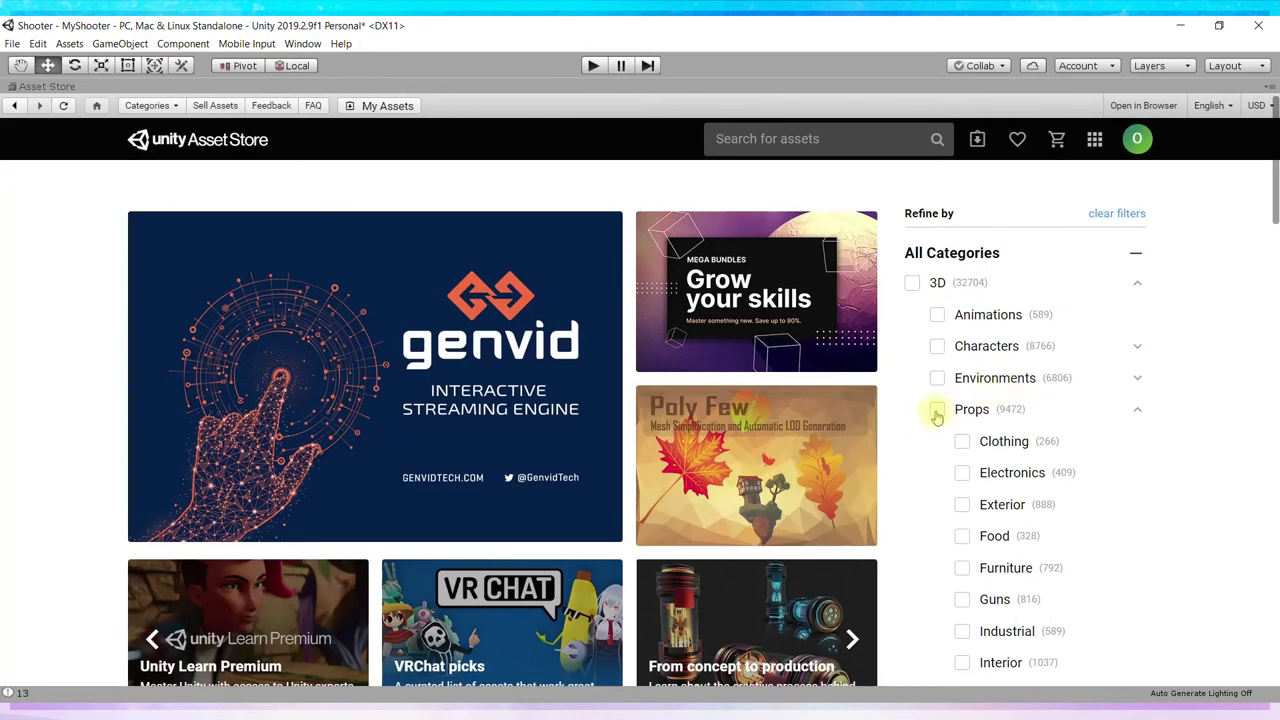
Filter the Asset Store results to free Props assets.
{"action": "left_click", "coordinate": [937, 410]}
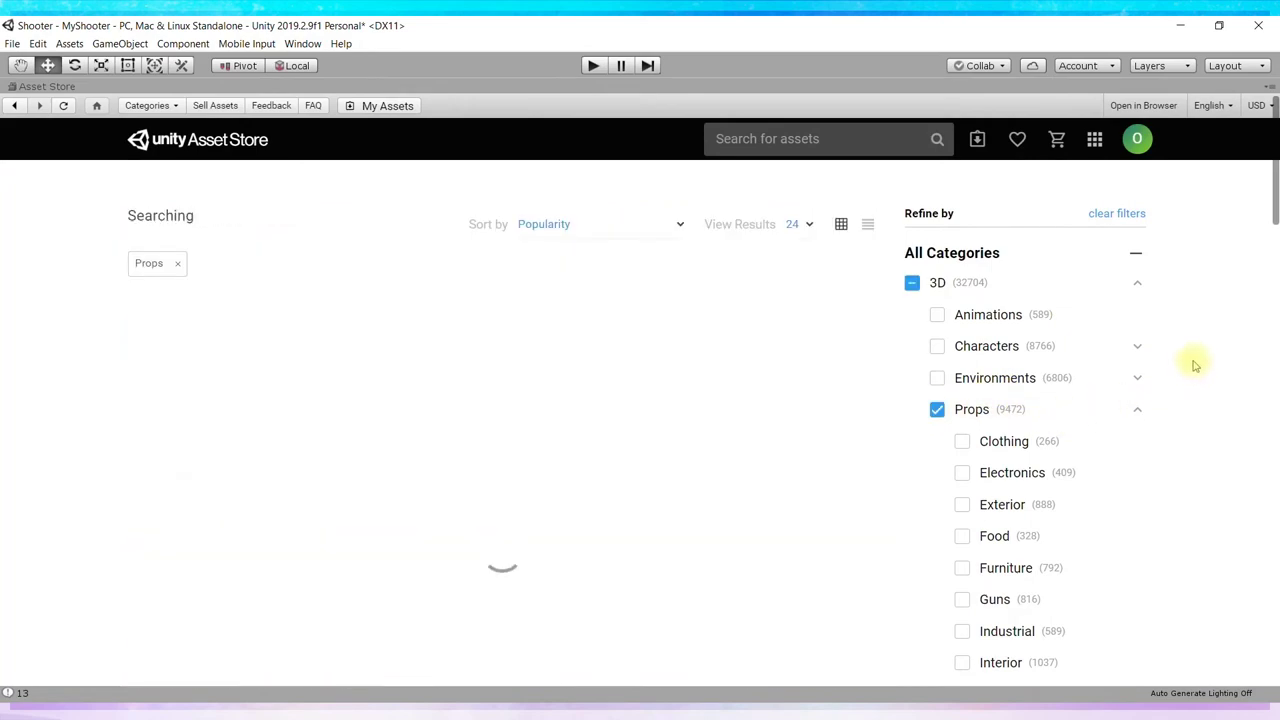
{"action": "scroll", "coordinate": [1220, 460], "scroll_direction": "down", "scroll_amount": 3}
{"action": "scroll", "coordinate": [1207, 430], "scroll_direction": "down", "scroll_amount": 1}
{"action": "scroll", "coordinate": [1205, 432], "scroll_direction": "down", "scroll_amount": 4}
{"action": "scroll", "coordinate": [1203, 434], "scroll_direction": "down", "scroll_amount": 4}
{"action": "scroll", "coordinate": [1199, 437], "scroll_direction": "down", "scroll_amount": 2}
{"action": "scroll", "coordinate": [1192, 440], "scroll_direction": "down", "scroll_amount": 3}
{"action": "left_click", "coordinate": [911, 475]}
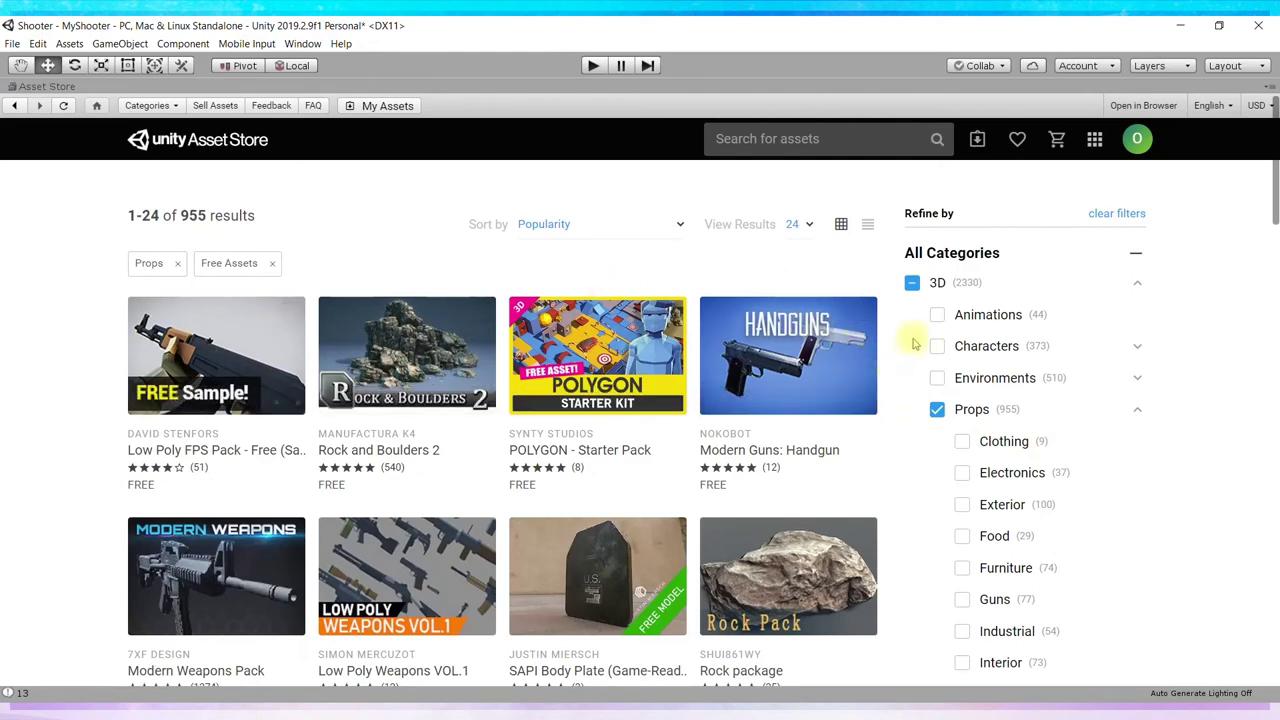
Open the Simple Gems Ultimate Animated Customizable Pack page and start importing it.
{"action": "scroll", "coordinate": [914, 338], "scroll_direction": "down", "scroll_amount": 2}
{"action": "scroll", "coordinate": [912, 340], "scroll_direction": "down", "scroll_amount": 1}
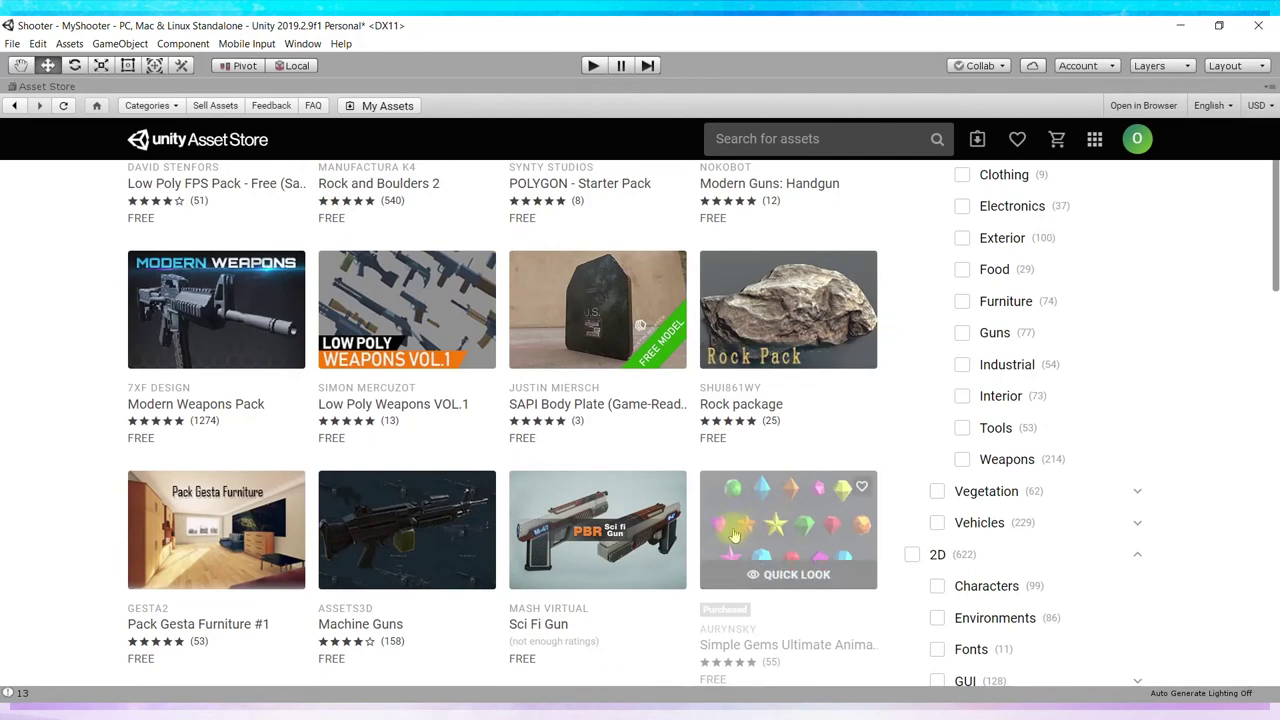
{"action": "left_click", "coordinate": [771, 517]}
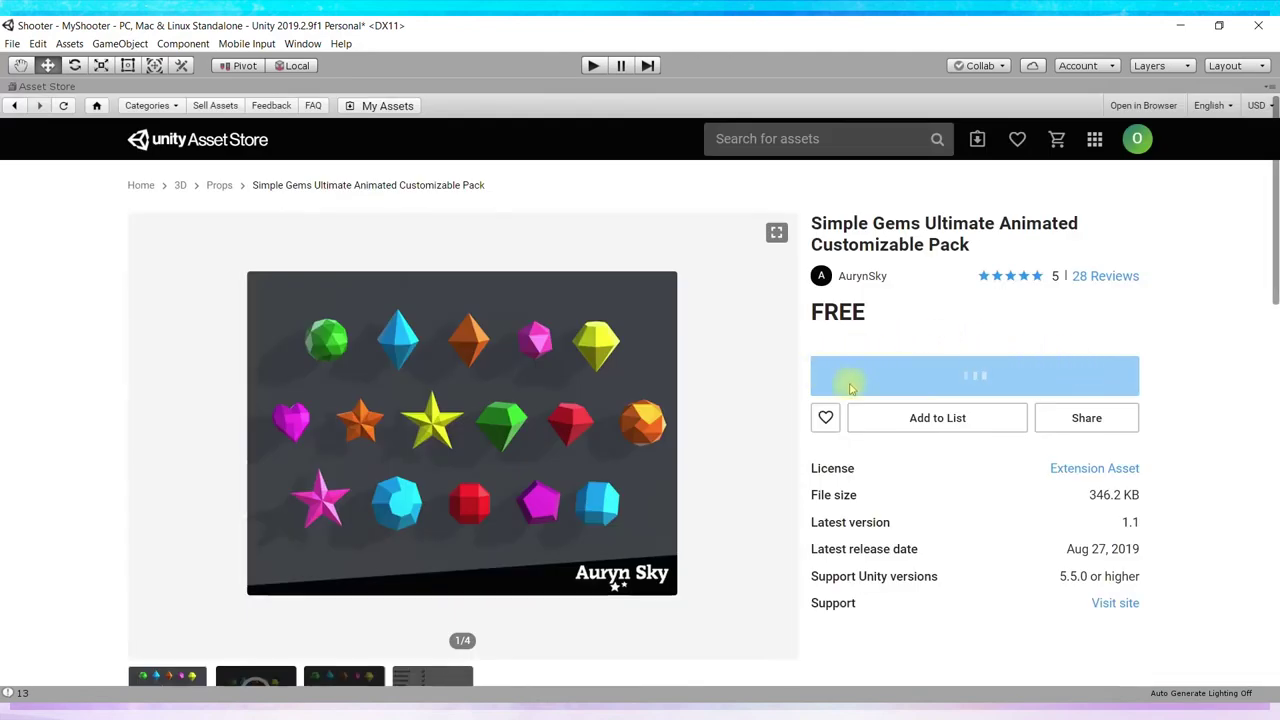
{"action": "left_click", "coordinate": [986, 453]}
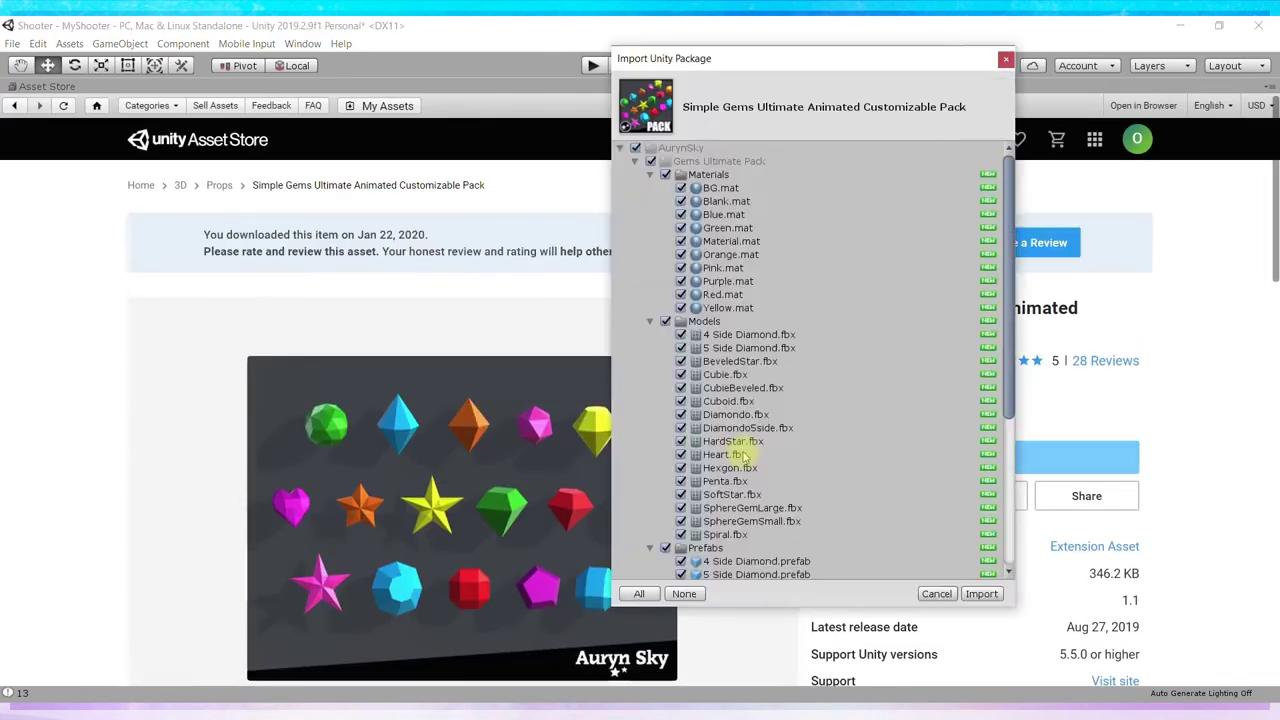
Import all the Simple Gems pack files and restore the Asset Store panel to normal size.
{"action": "left_click", "coordinate": [982, 594]}
{"action": "left_click", "coordinate": [1270, 87]}
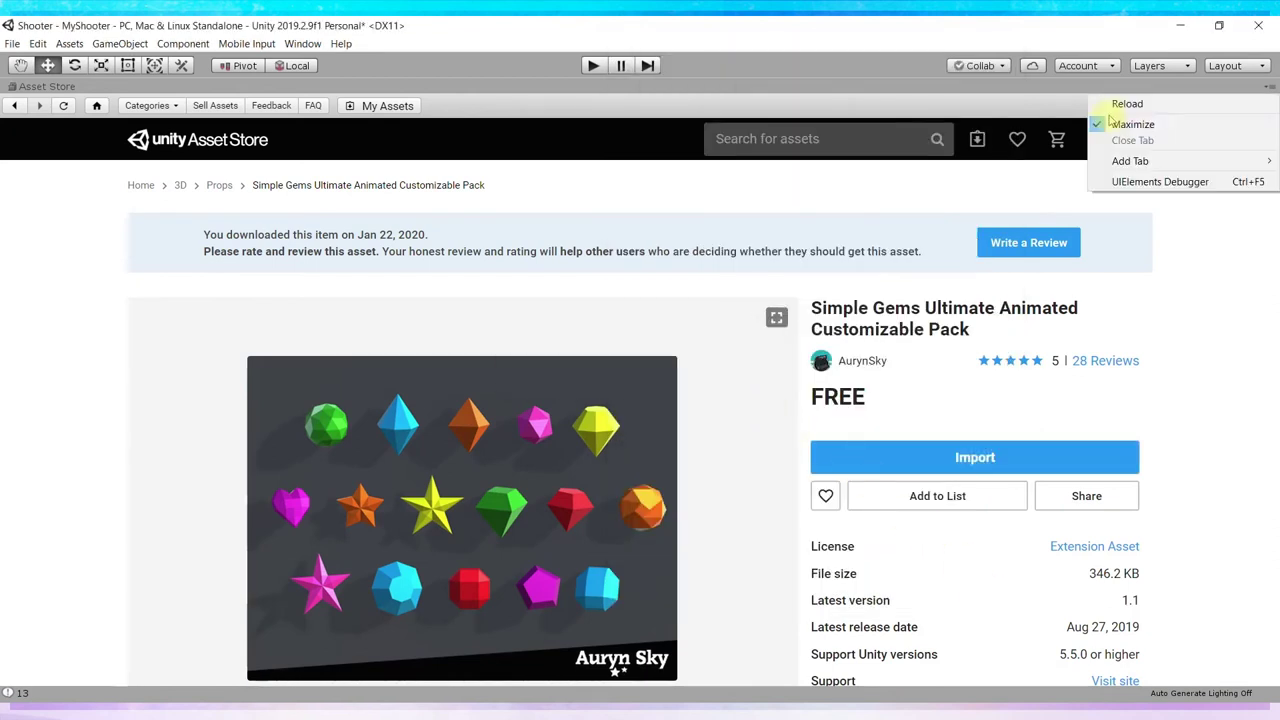
{"action": "left_click", "coordinate": [1135, 124]}
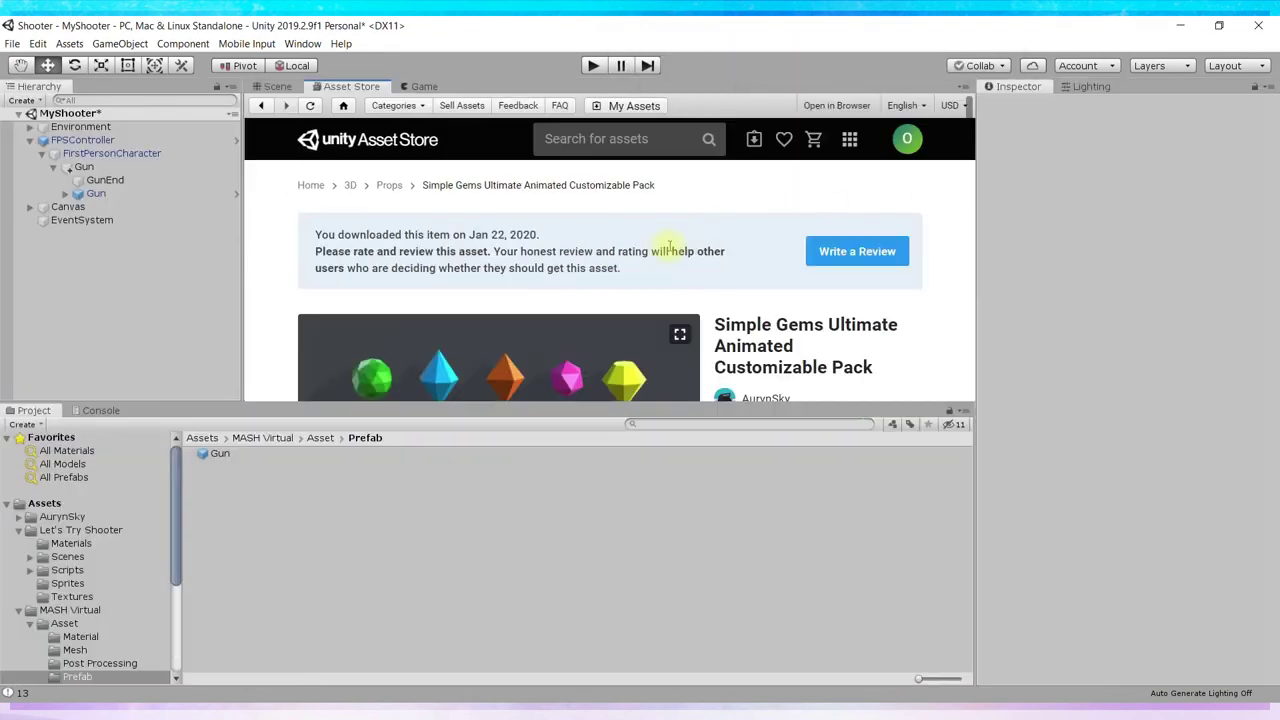
{"action": "left_click", "coordinate": [268, 86]}
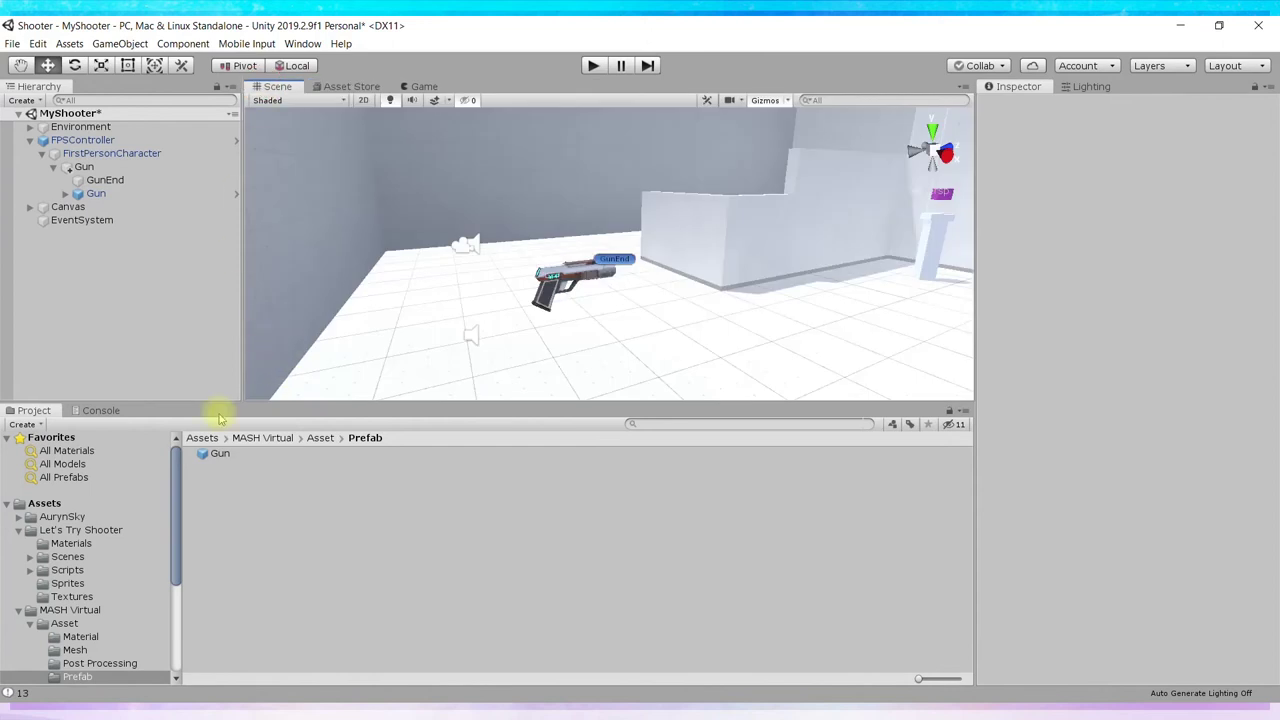
Open AurynSky > Gems Ultimate Pack > Prefabs in the Project panel.
{"action": "left_click", "coordinate": [24, 518]}
{"action": "left_click", "coordinate": [19, 517]}
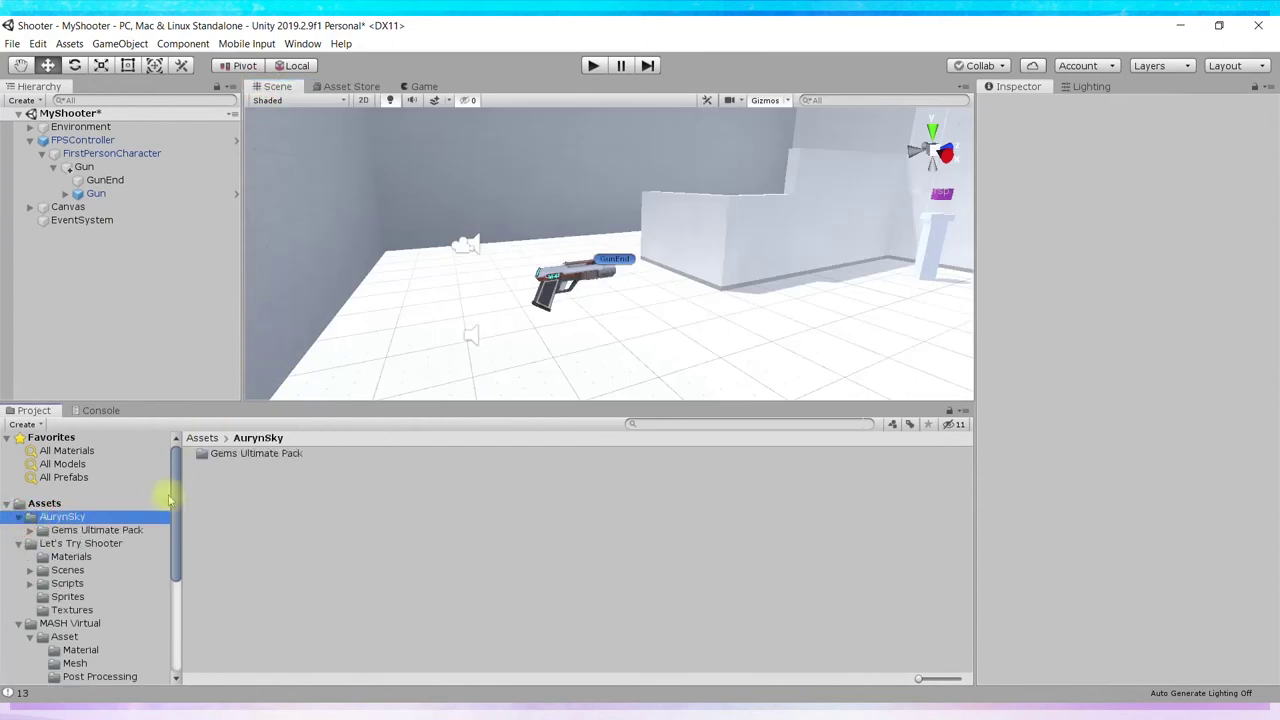
{"action": "left_click", "coordinate": [90, 530]}
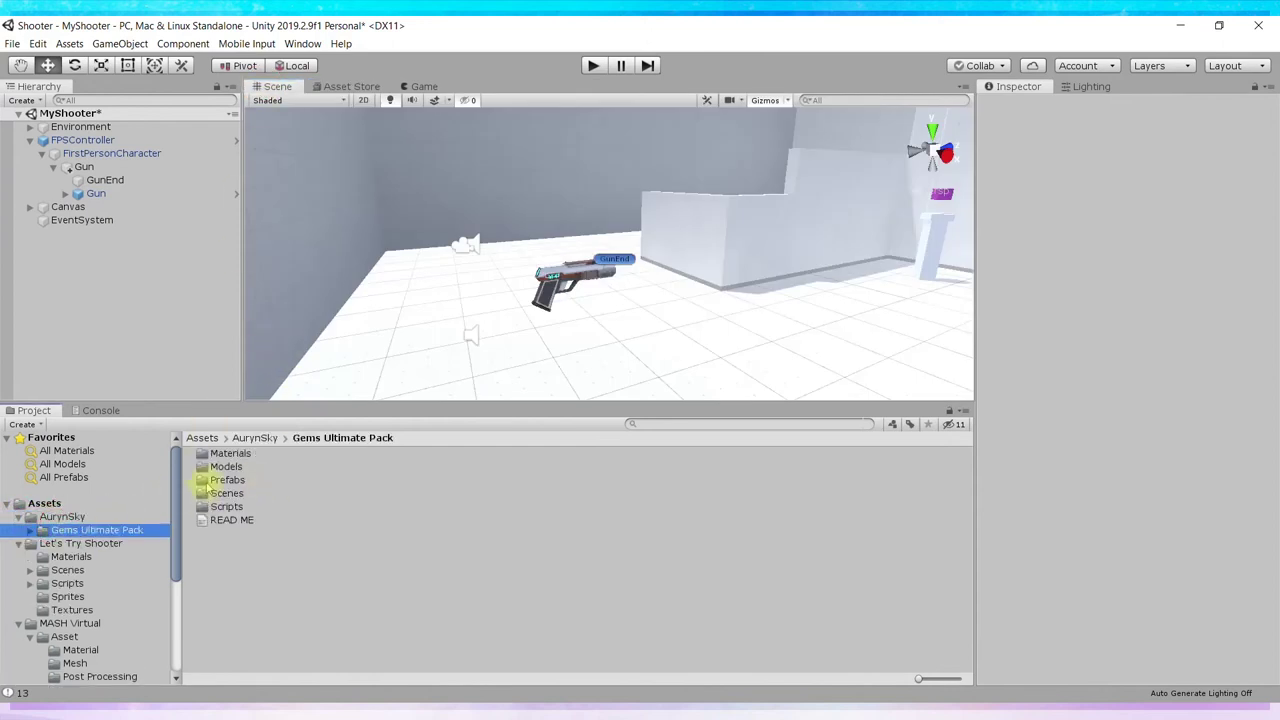
{"action": "double_click", "coordinate": [218, 481]}
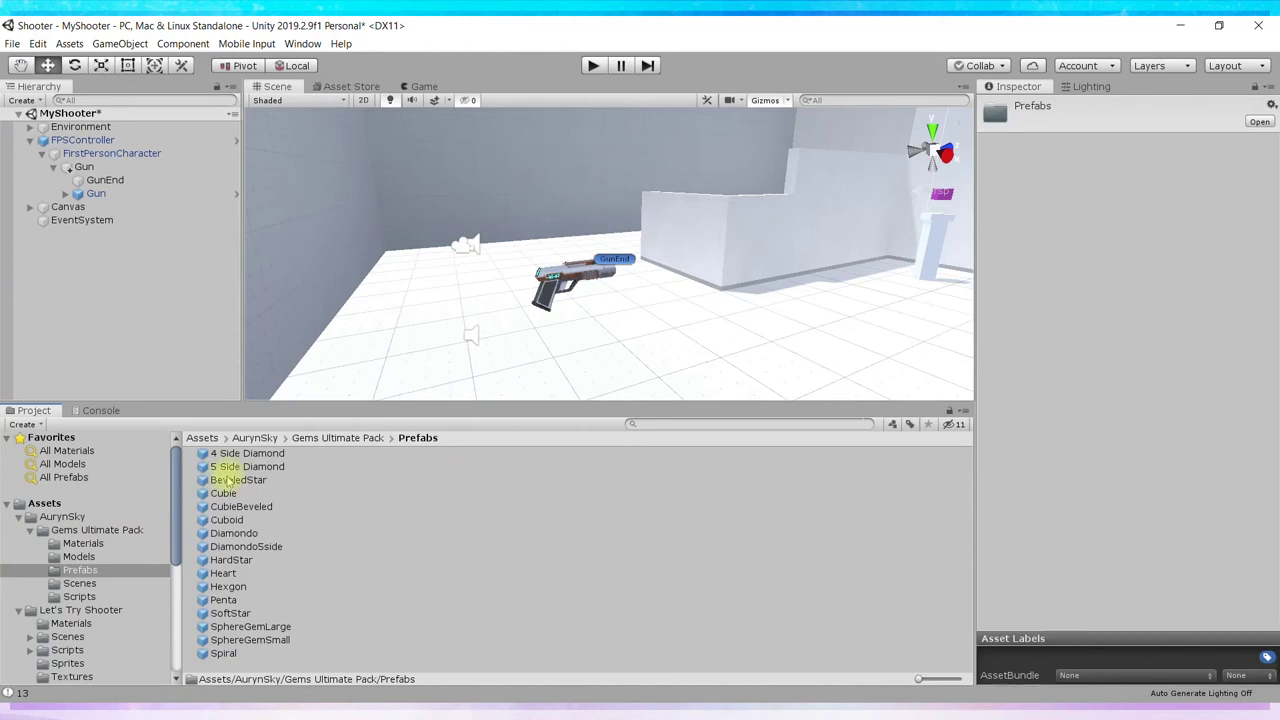
Preview the BeveledStar prefab and place it in the scene near the pedestal.
{"action": "left_click", "coordinate": [229, 480]}
{"action": "mouse_move", "coordinate": [1157, 443]}
{"action": "left_mouse_down"}
{"action": "mouse_move", "coordinate": [955, 440]}
{"action": "mouse_move", "coordinate": [1200, 548]}
{"action": "mouse_move", "coordinate": [1094, 491]}
{"action": "left_mouse_up"}
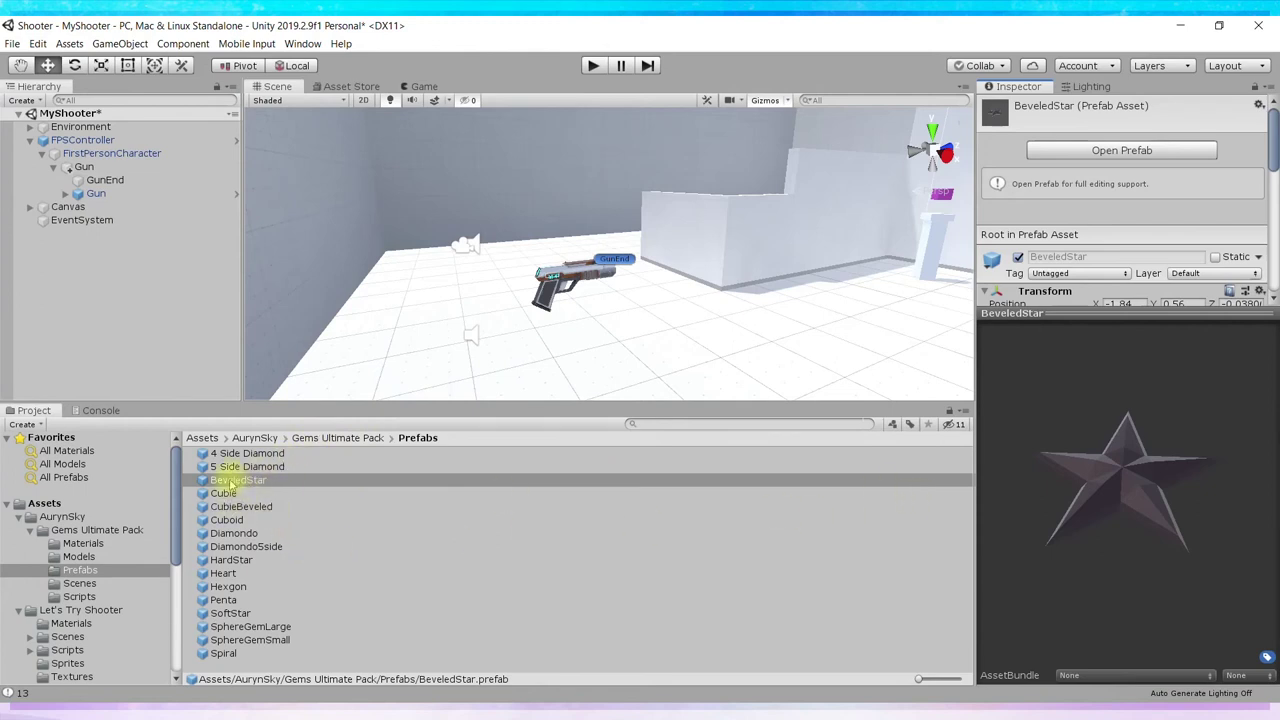
{"action": "left_click_drag", "start_coordinate": [232, 484], "coordinate": [785, 322]}
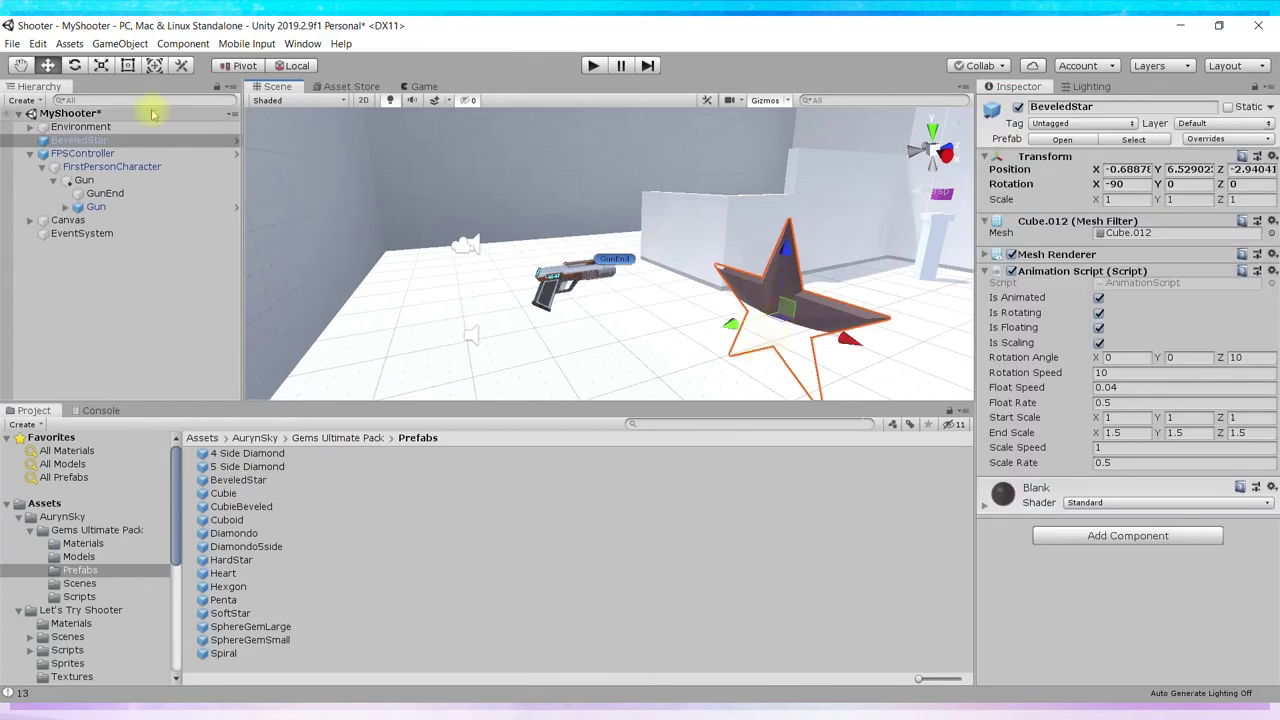
Shrink the star to scale 0.27315, lower it to Y 0.83, and open the gem Materials folder.
{"action": "left_click", "coordinate": [100, 65]}
{"action": "left_click_drag", "start_coordinate": [778, 298], "coordinate": [729, 338]}
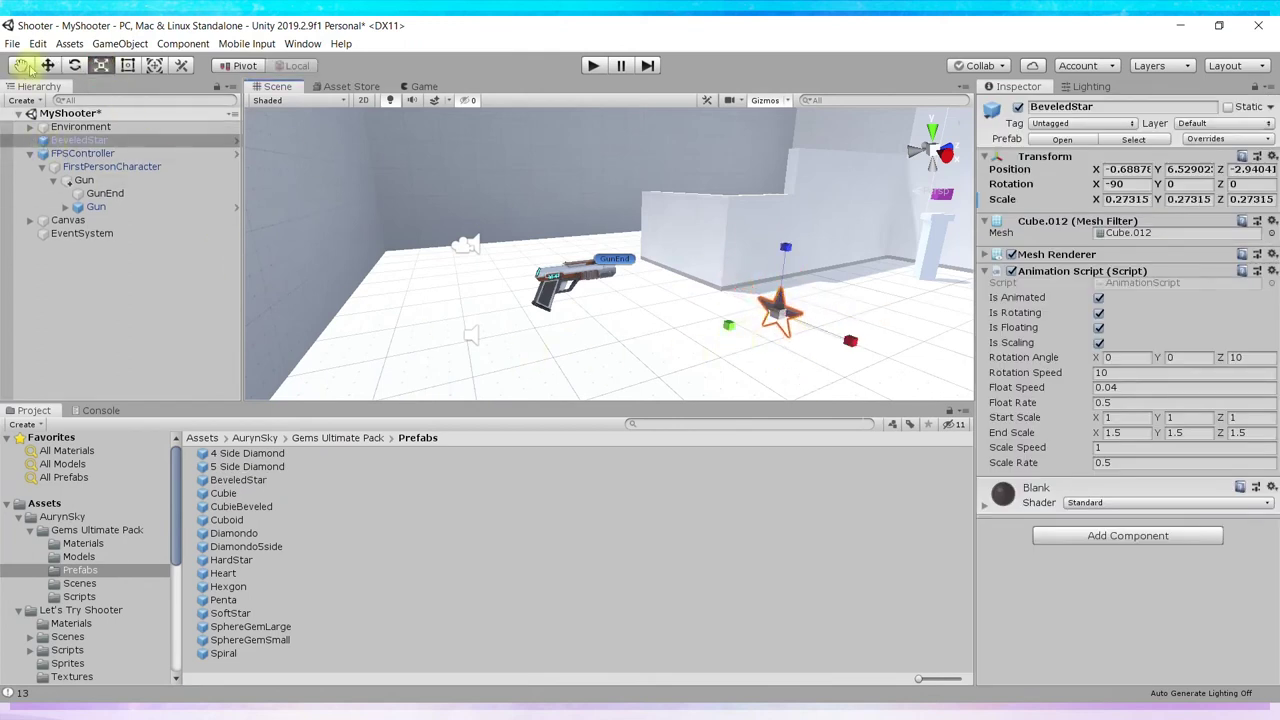
{"action": "left_click", "coordinate": [47, 65]}
{"action": "mouse_move", "coordinate": [785, 255]}
{"action": "left_mouse_down"}
{"action": "mouse_move", "coordinate": [734, 277]}
{"action": "mouse_move", "coordinate": [790, 263]}
{"action": "left_mouse_up"}
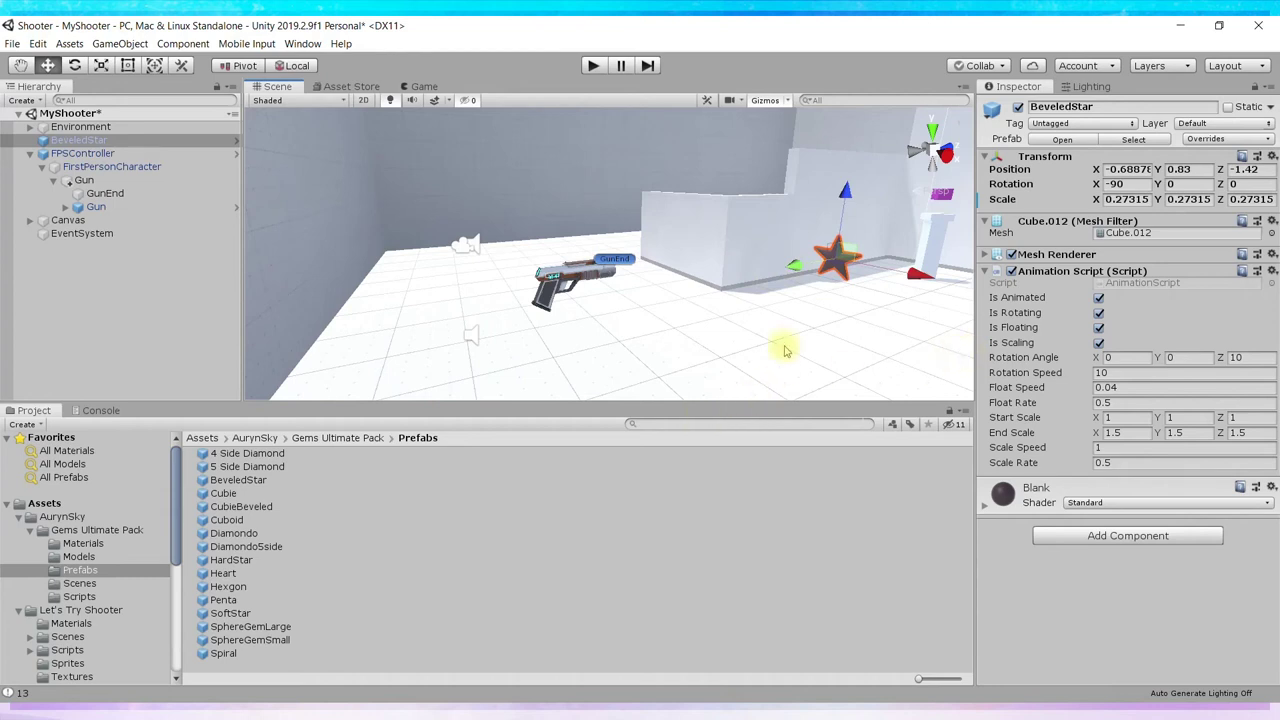
{"action": "left_click", "coordinate": [83, 543]}
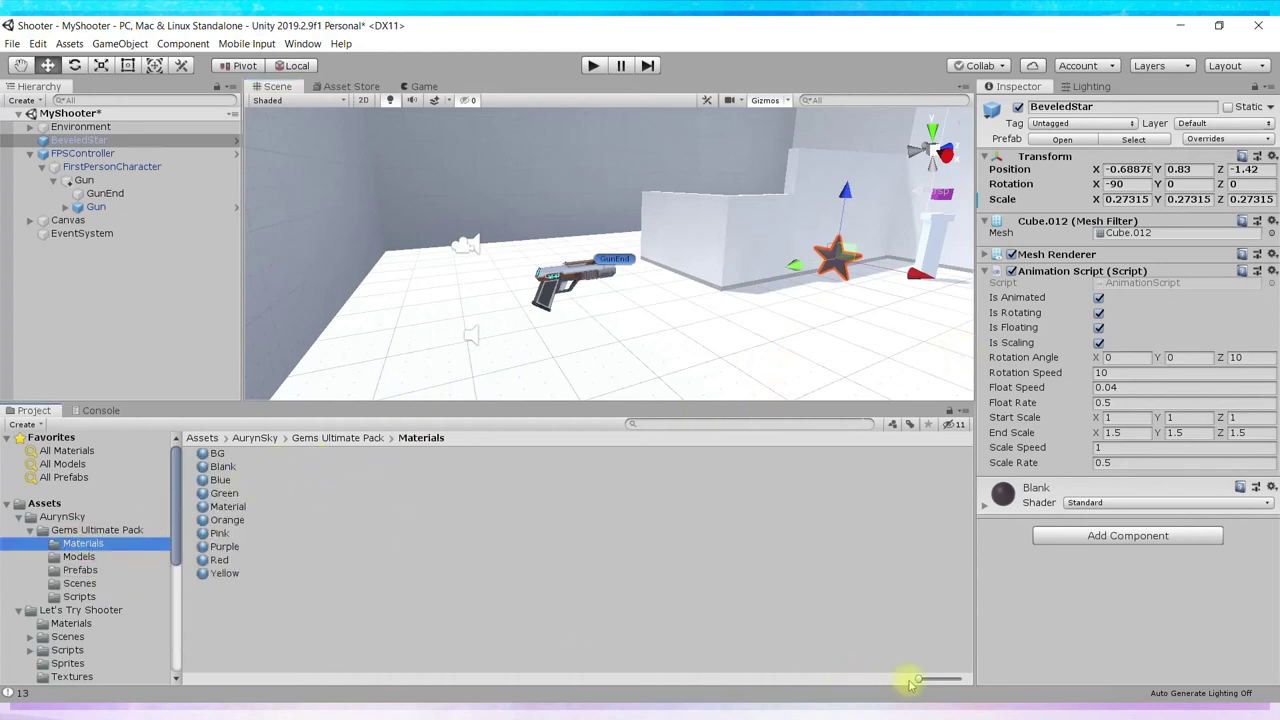
Give the BeveledStar the Orange material and nest it under Environment > Targets in the Hierarchy.
{"action": "left_click_drag", "start_coordinate": [917, 679], "coordinate": [958, 680]}
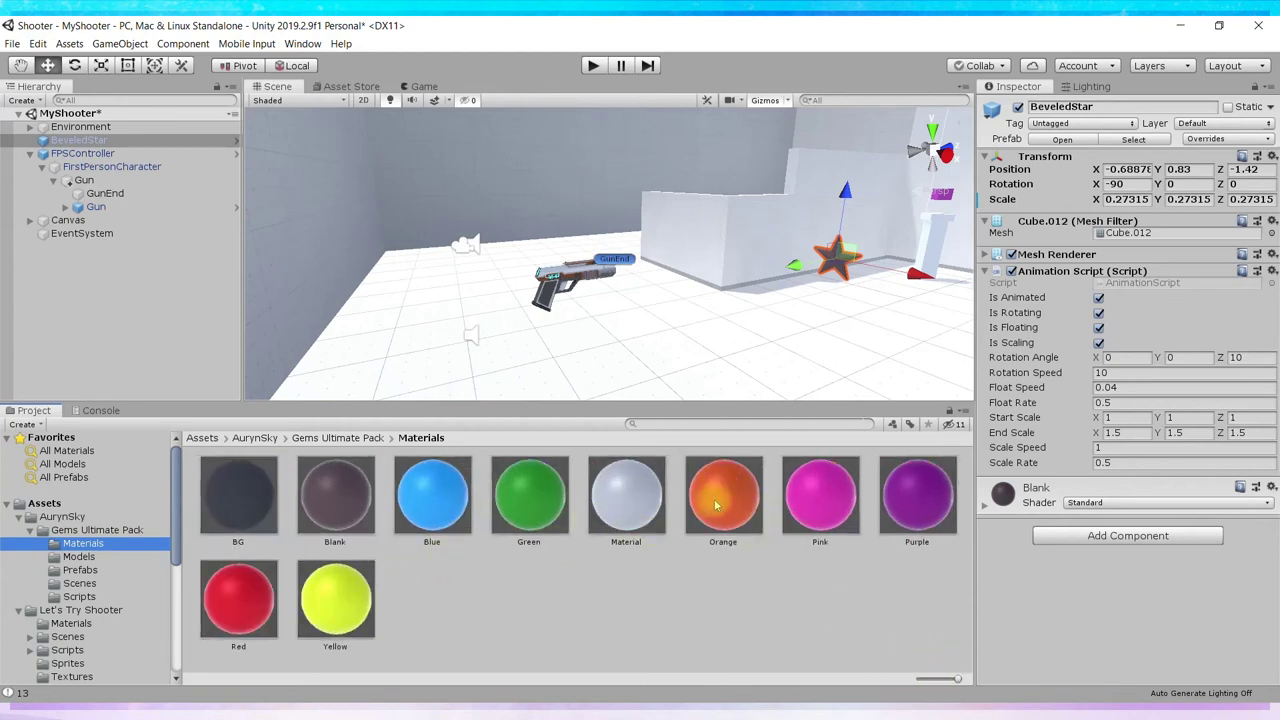
{"action": "left_click_drag", "start_coordinate": [715, 505], "coordinate": [836, 258]}
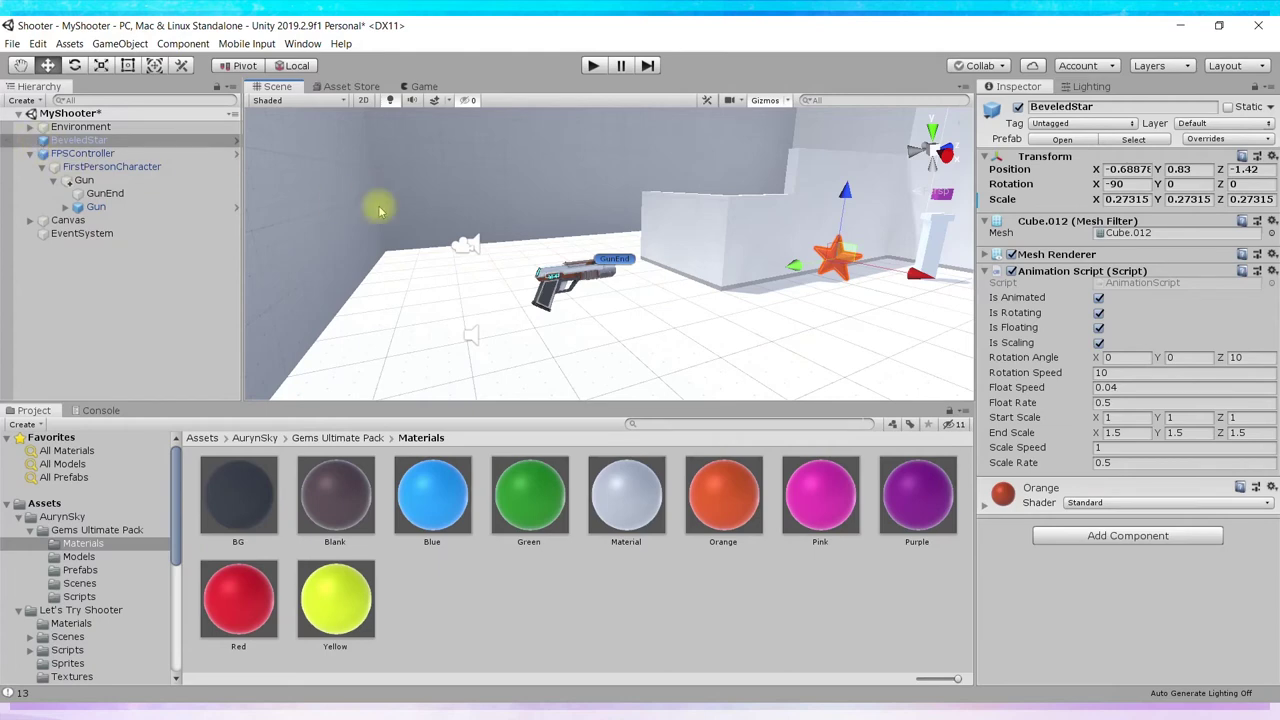
{"action": "left_click", "coordinate": [32, 128]}
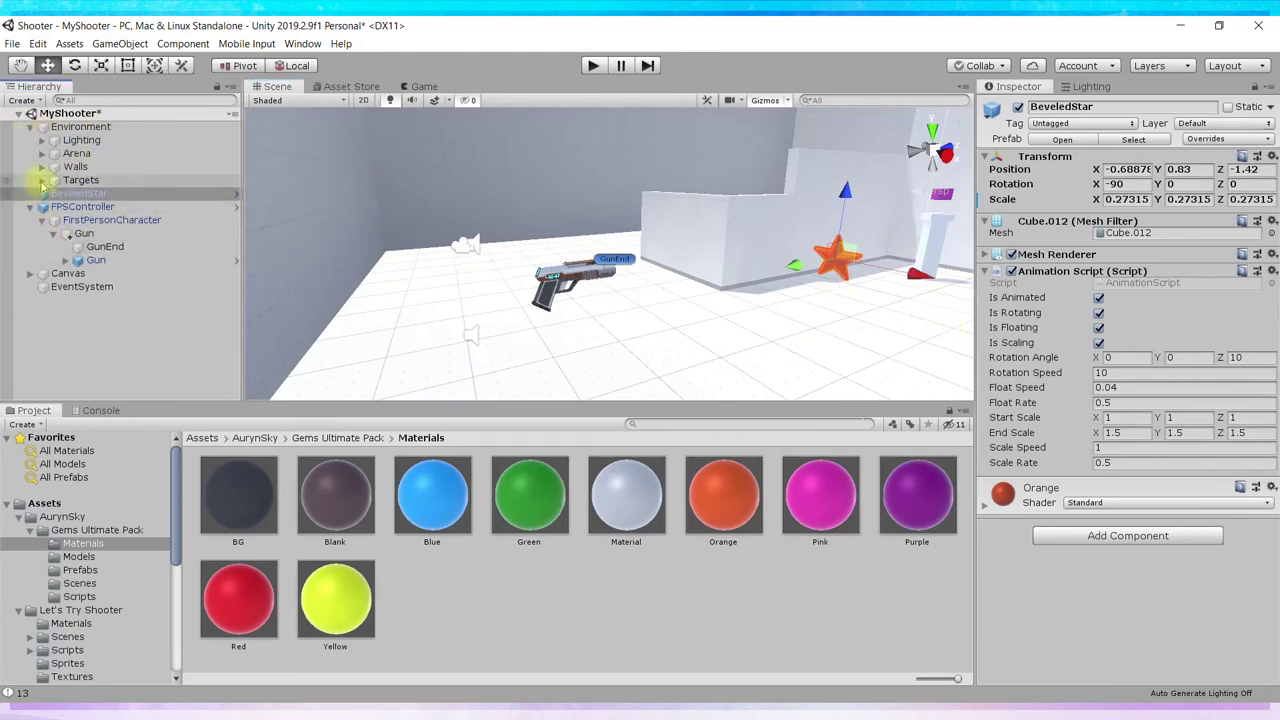
{"action": "left_click", "coordinate": [42, 180]}
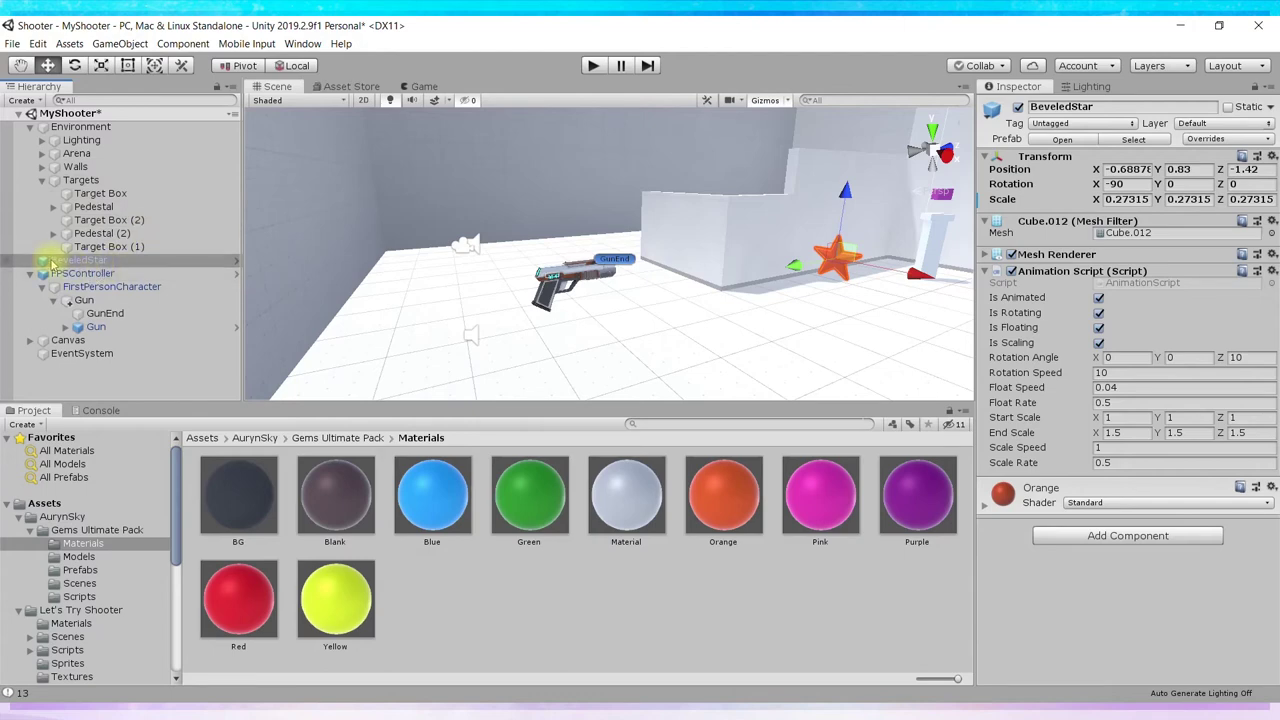
{"action": "left_click_drag", "start_coordinate": [52, 262], "coordinate": [84, 190]}
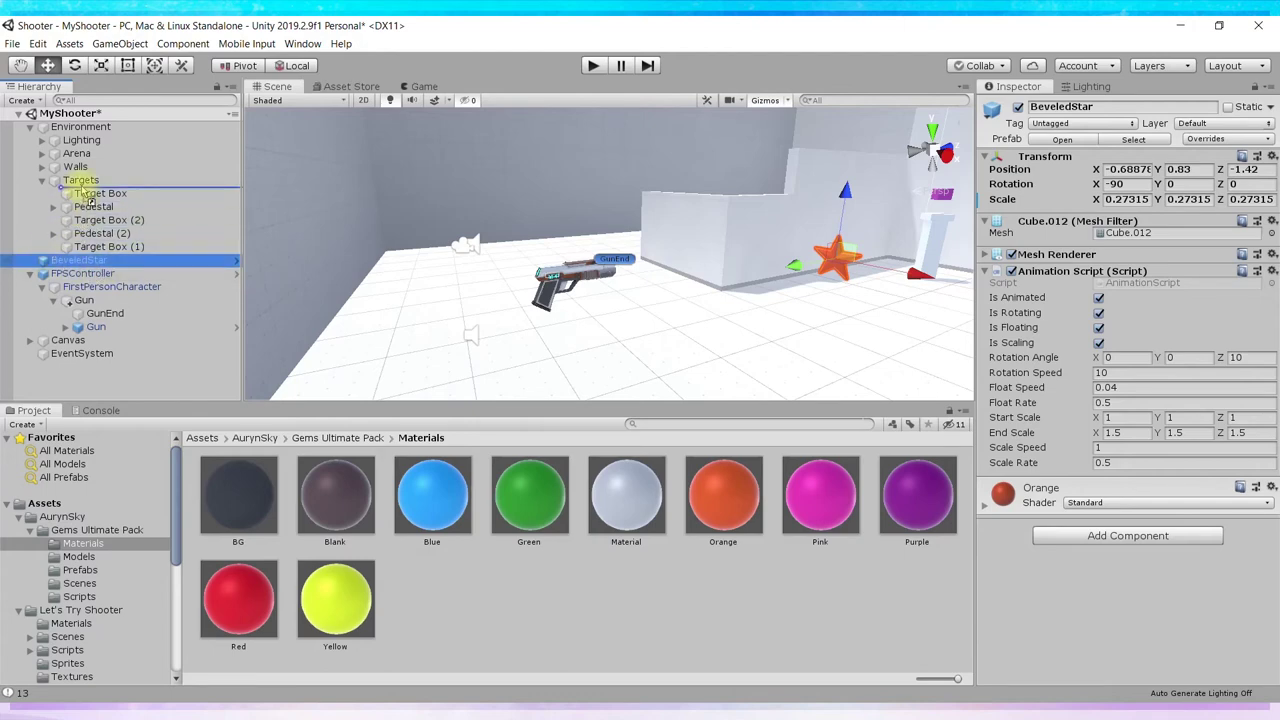
{"action": "left_click_drag", "start_coordinate": [84, 190], "coordinate": [85, 188]}
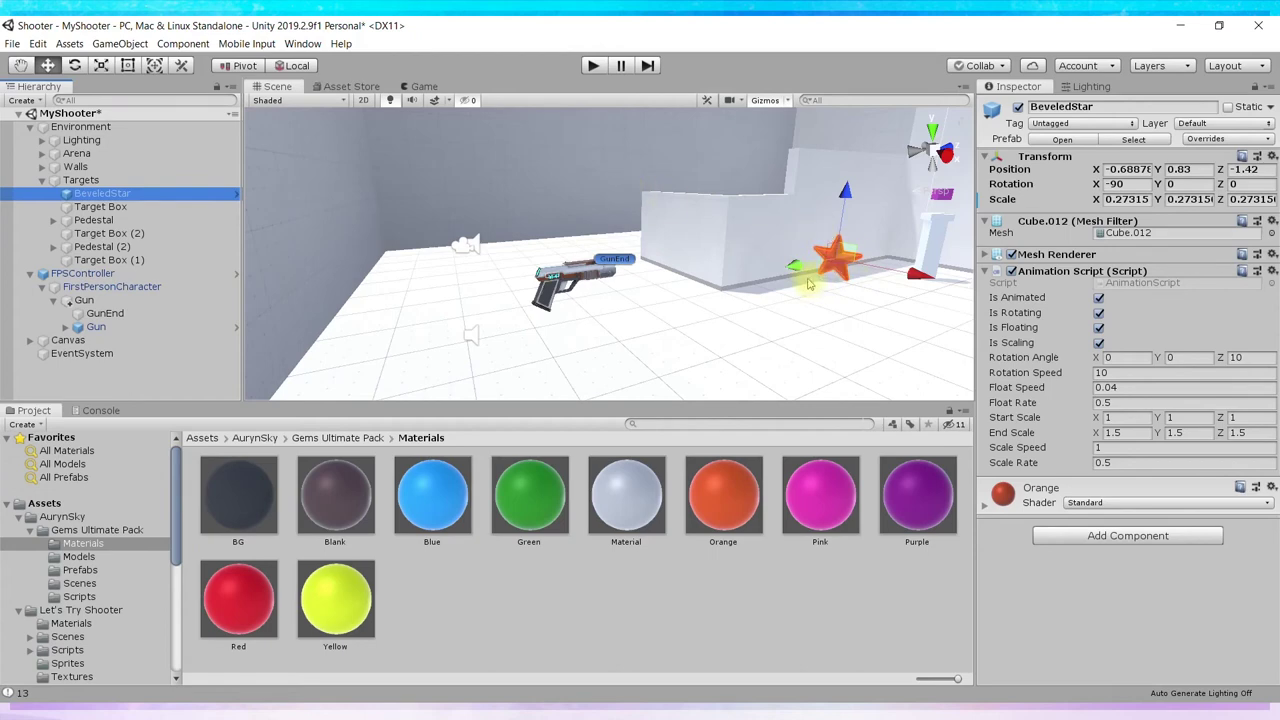
Run a quick playtest, then shrink the star to about 0.14 scale.
{"action": "left_click", "coordinate": [593, 66]}
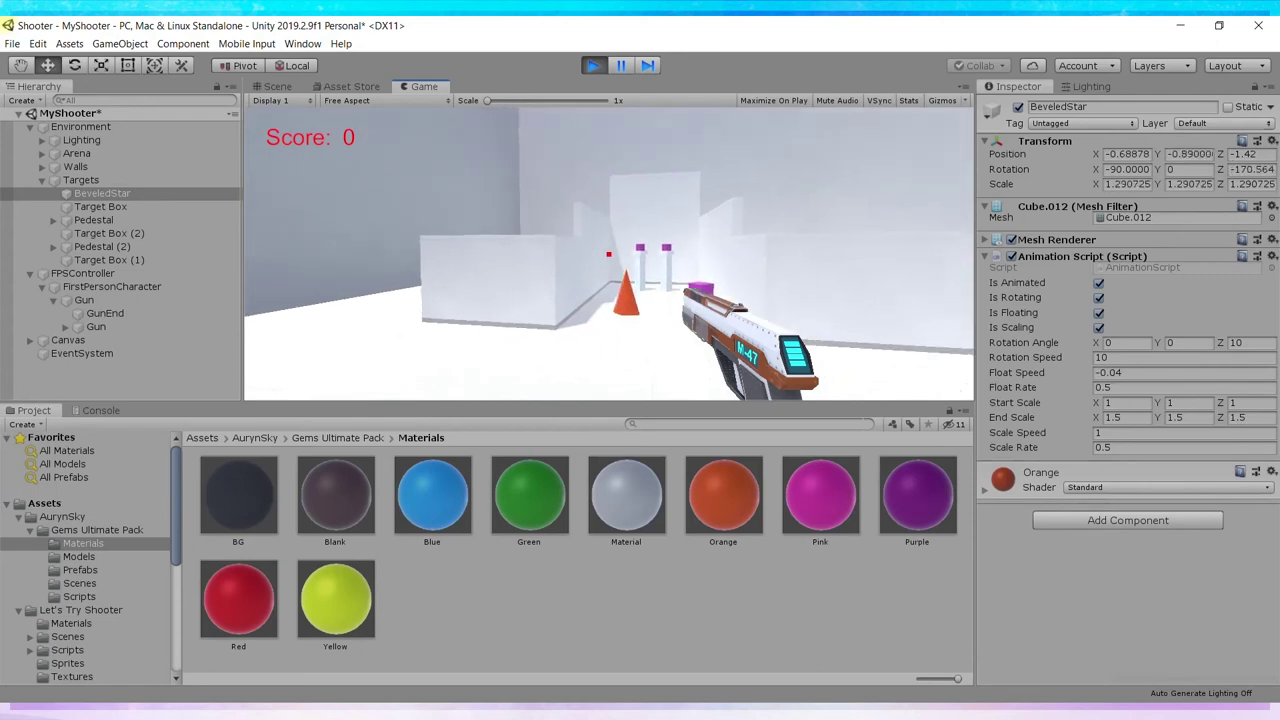
{"action": "key", "text": "ctrl+p"}
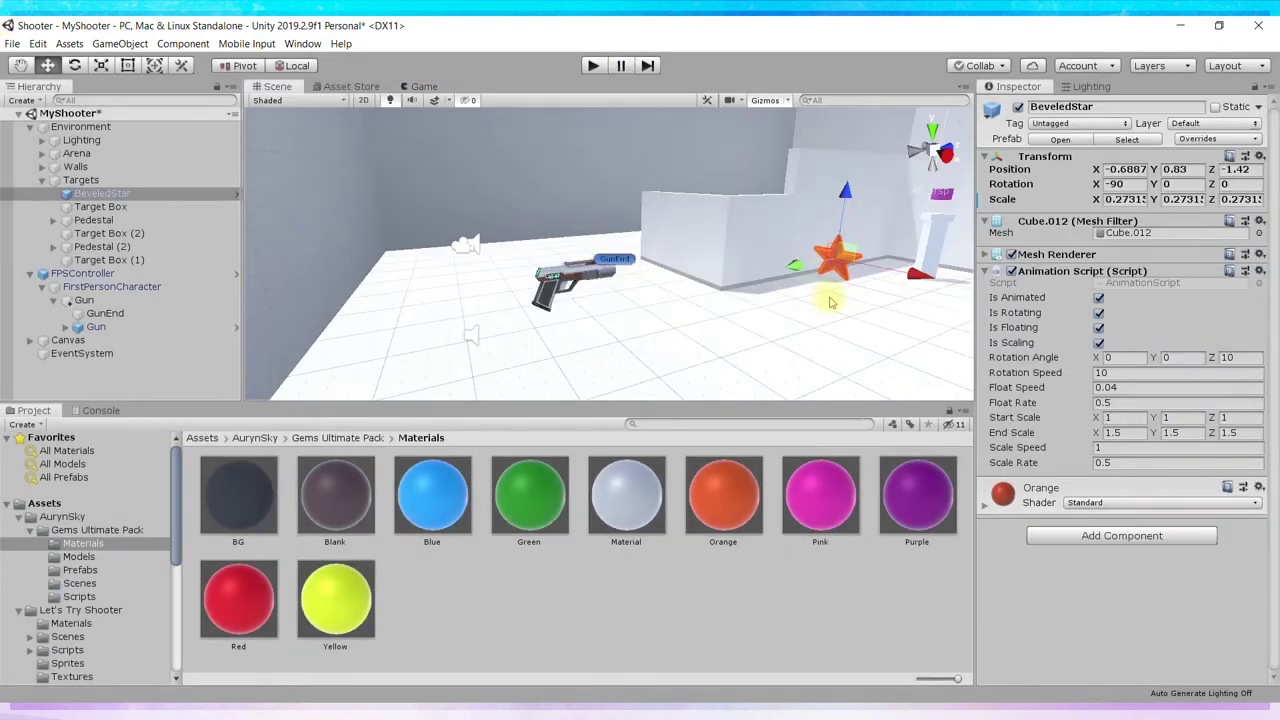
{"action": "left_click", "coordinate": [100, 66]}
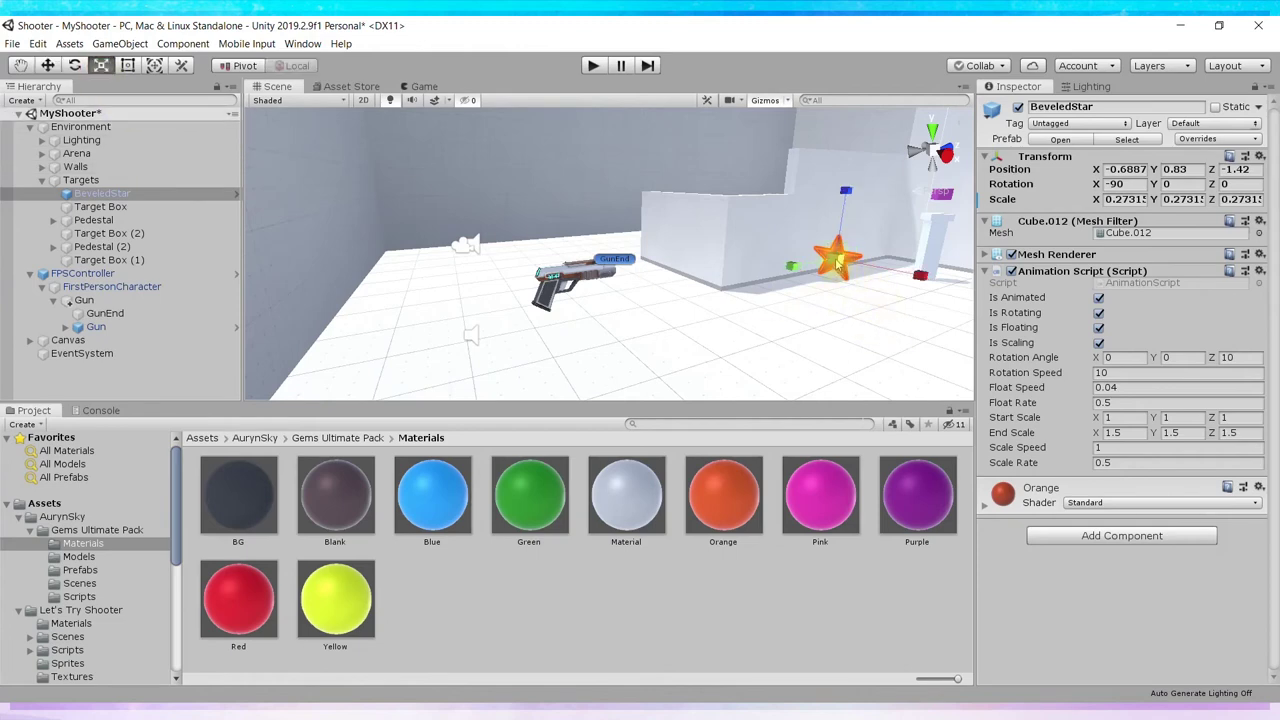
{"action": "left_click_drag", "start_coordinate": [838, 262], "coordinate": [800, 266]}
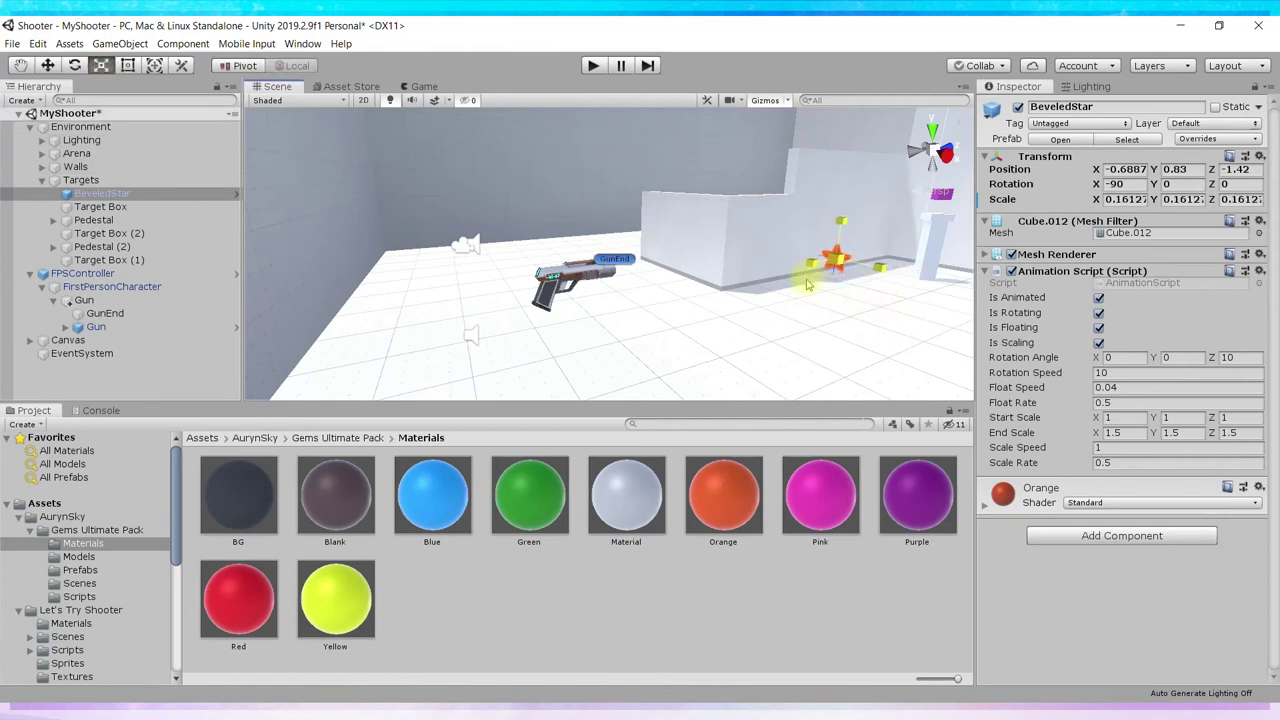
Raise the star from Y 0.83 to 1.53 and run another playtest.
{"action": "left_click", "coordinate": [47, 66]}
{"action": "left_click_drag", "start_coordinate": [845, 202], "coordinate": [845, 165]}
{"action": "left_click", "coordinate": [593, 65]}
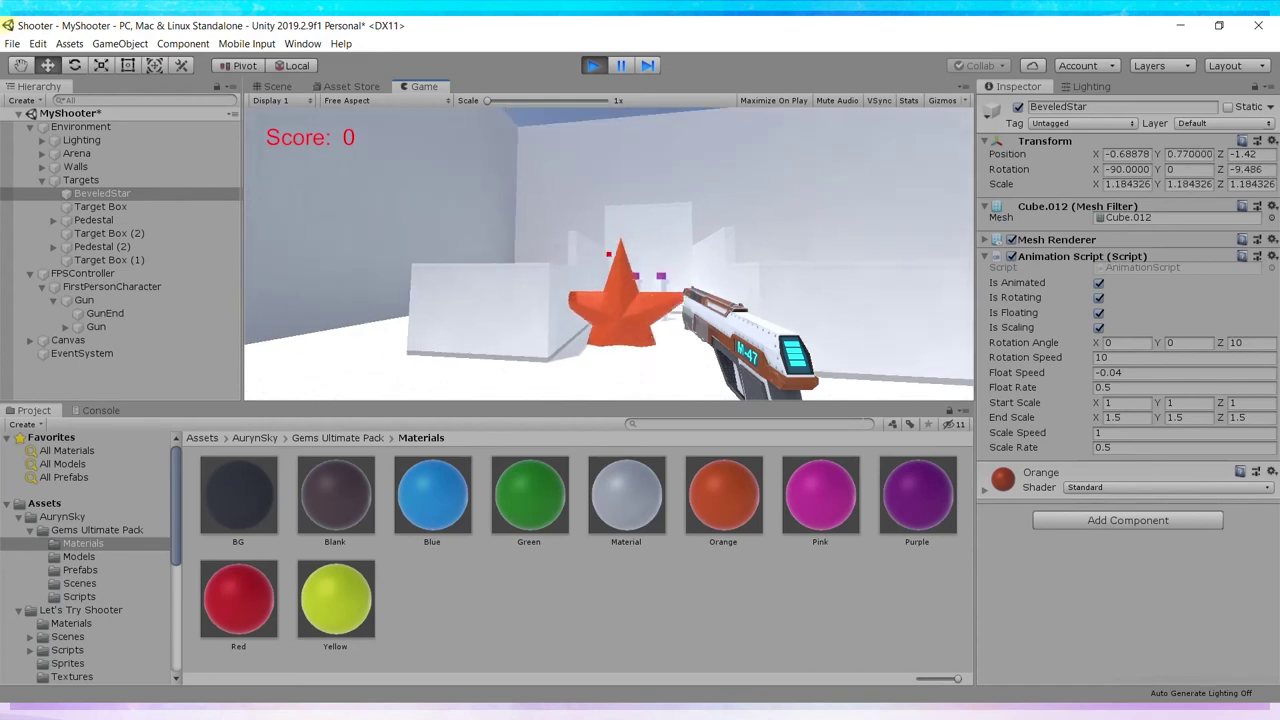
{"action": "left_click", "coordinate": [593, 65]}
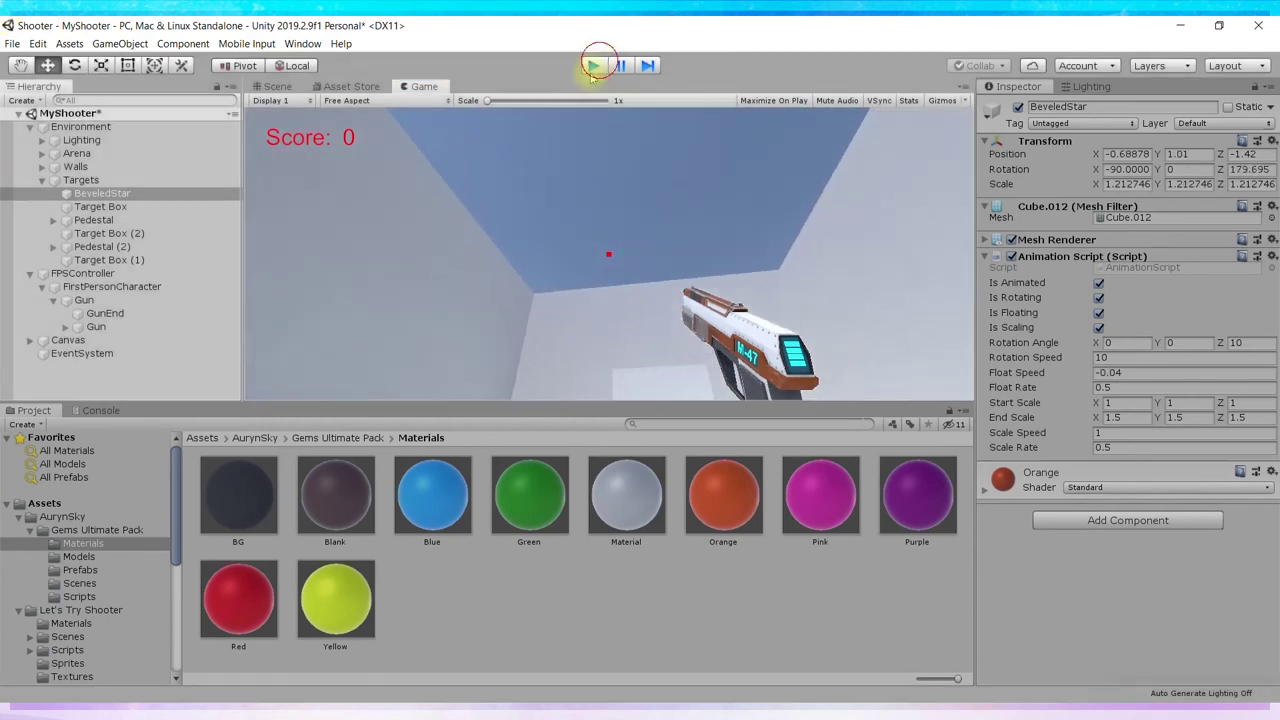
Create an empty GameObject under Targets and make BeveledStar its child.
{"action": "right_click", "coordinate": [82, 181]}
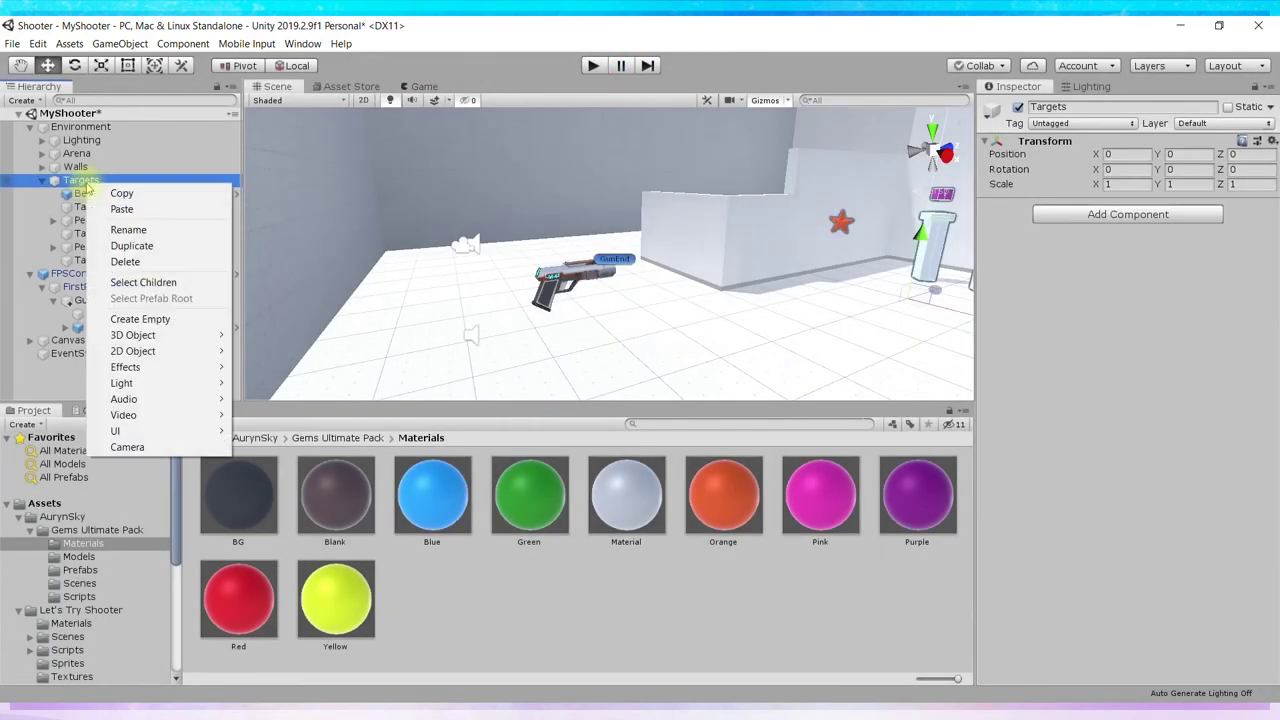
{"action": "left_click", "coordinate": [150, 319]}
{"action": "left_click_drag", "start_coordinate": [137, 279], "coordinate": [86, 220]}
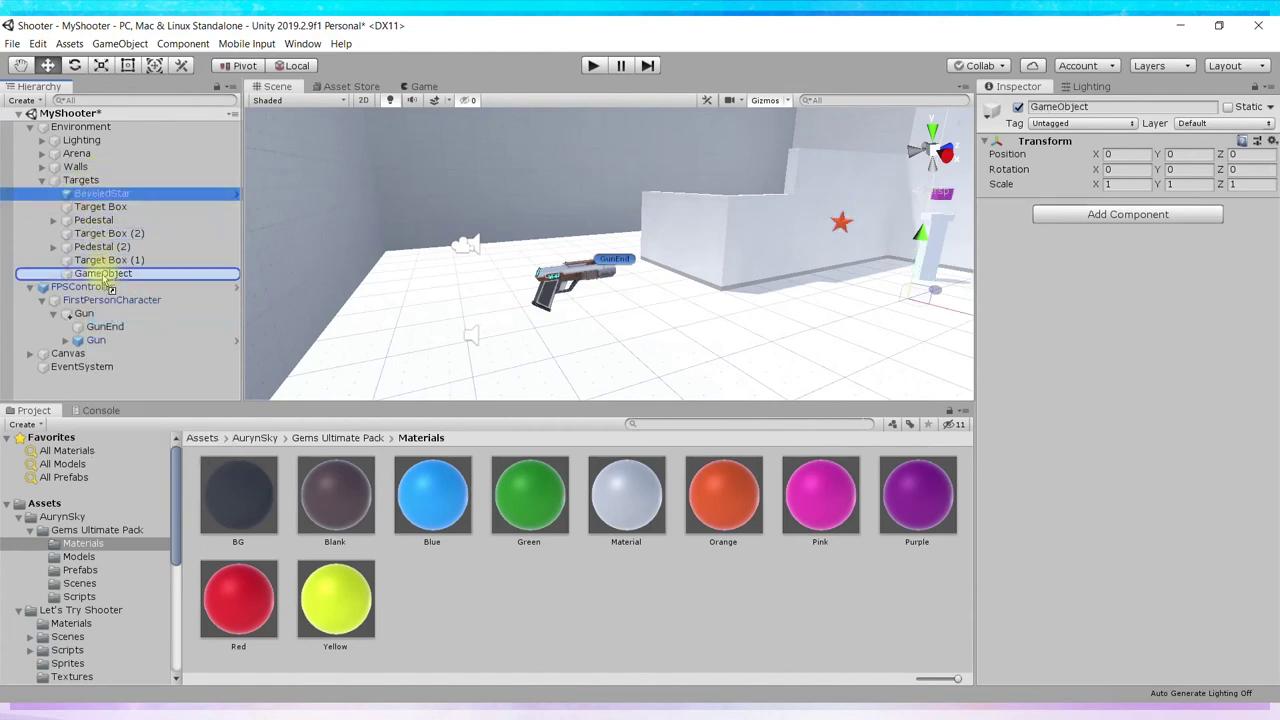
{"action": "left_click_drag", "start_coordinate": [88, 222], "coordinate": [104, 275]}
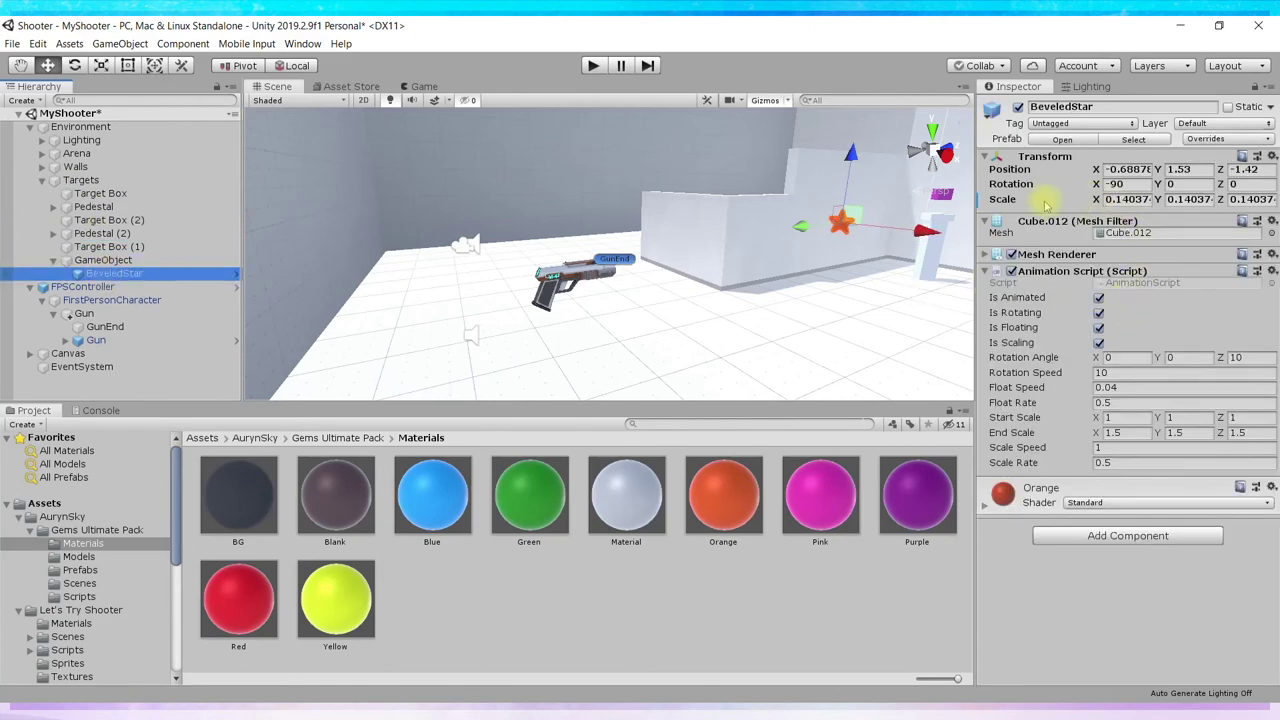
Reset the BeveledStar's scale to 1, 1, 1.
{"action": "left_click", "coordinate": [1127, 198]}
{"action": "type", "text": "1"}
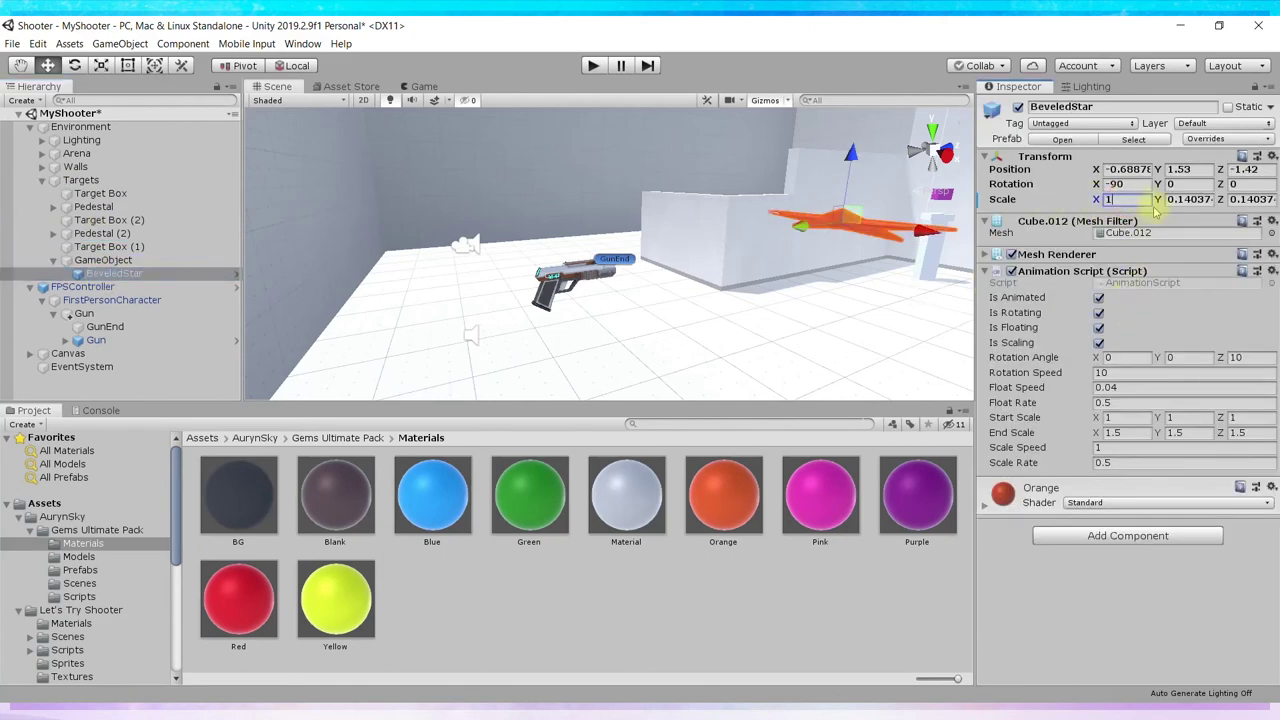
{"action": "type", "text": "1"}
{"action": "left_click", "coordinate": [1240, 199]}
{"action": "type", "text": "1"}
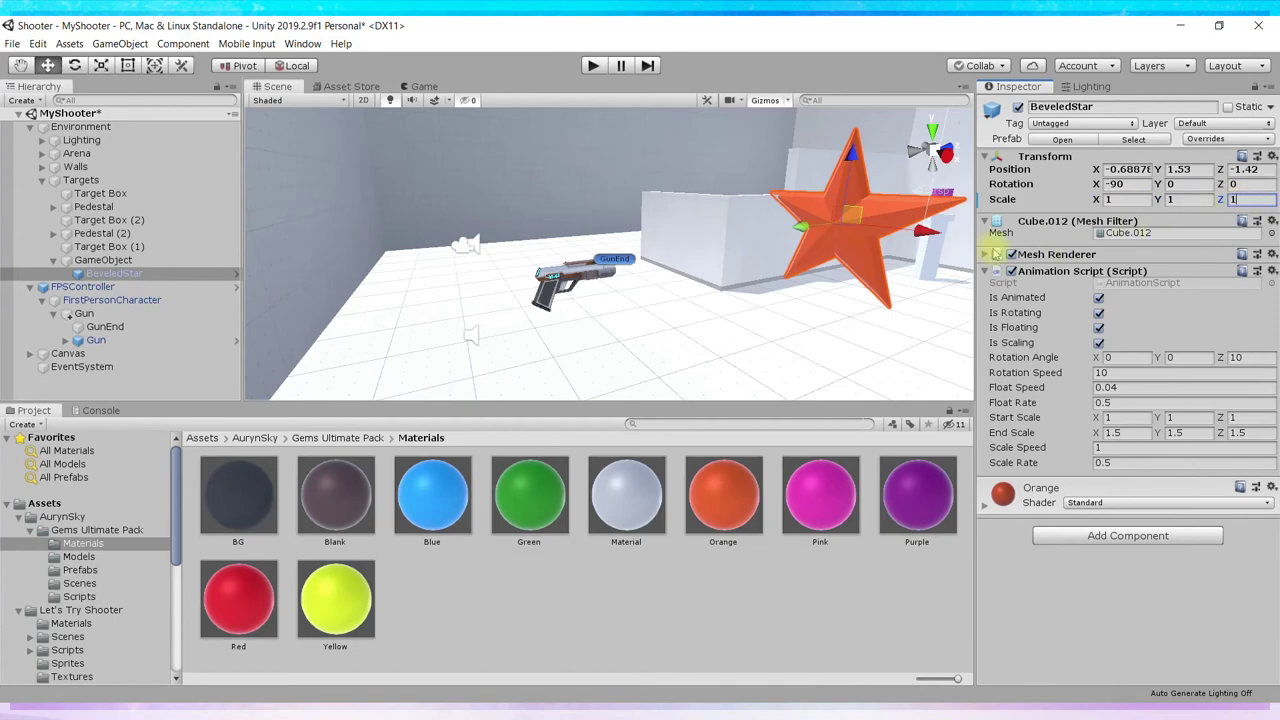
{"action": "left_click", "coordinate": [98, 260]}
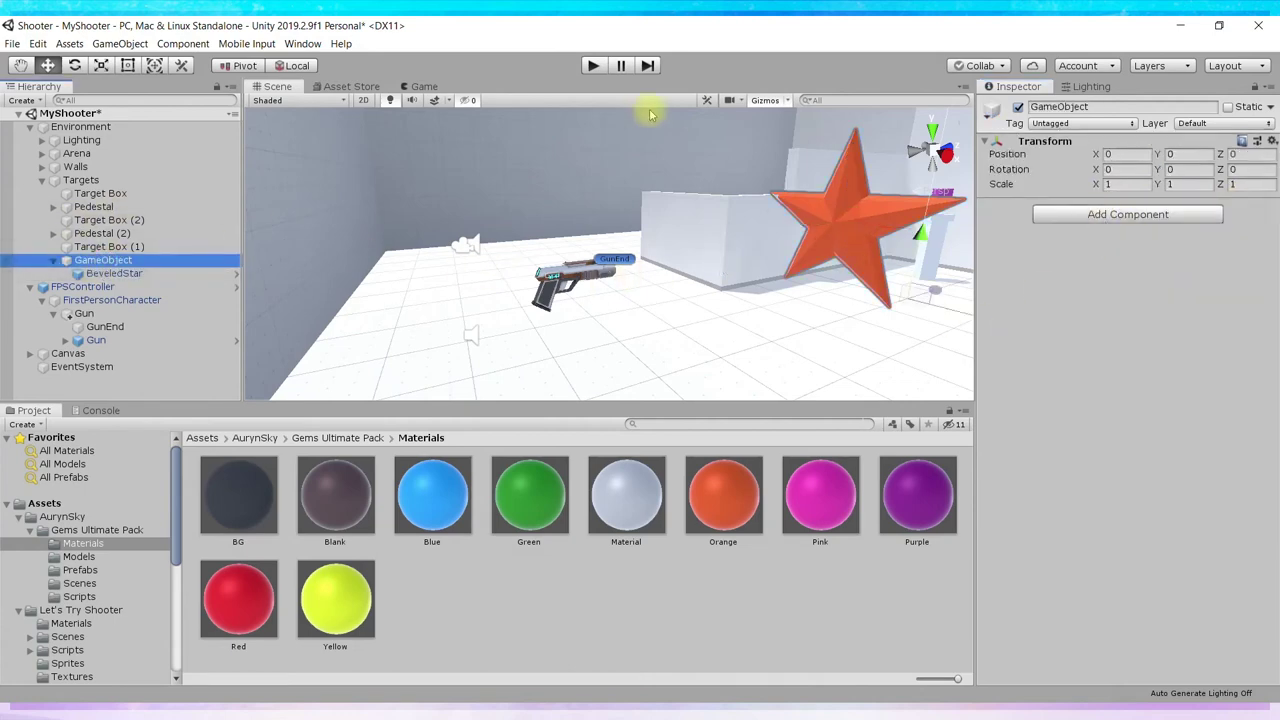
{"action": "left_click", "coordinate": [101, 66]}
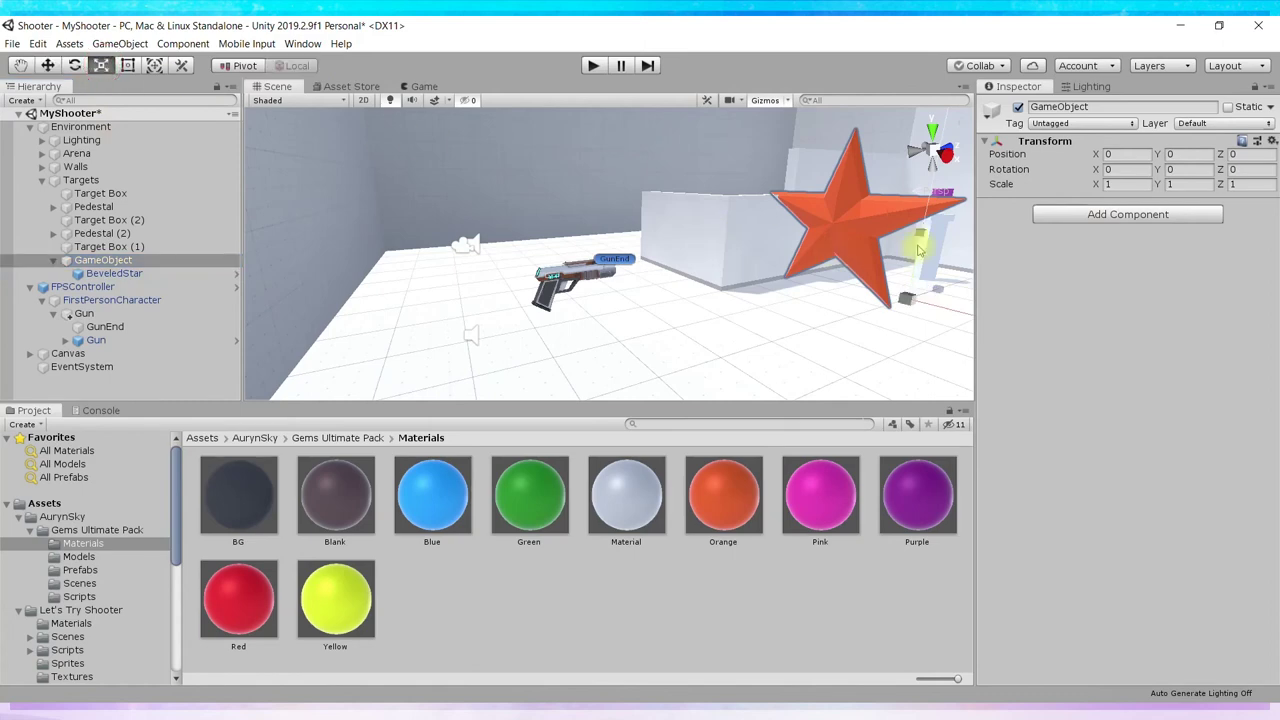
{"action": "left_click", "coordinate": [114, 273]}
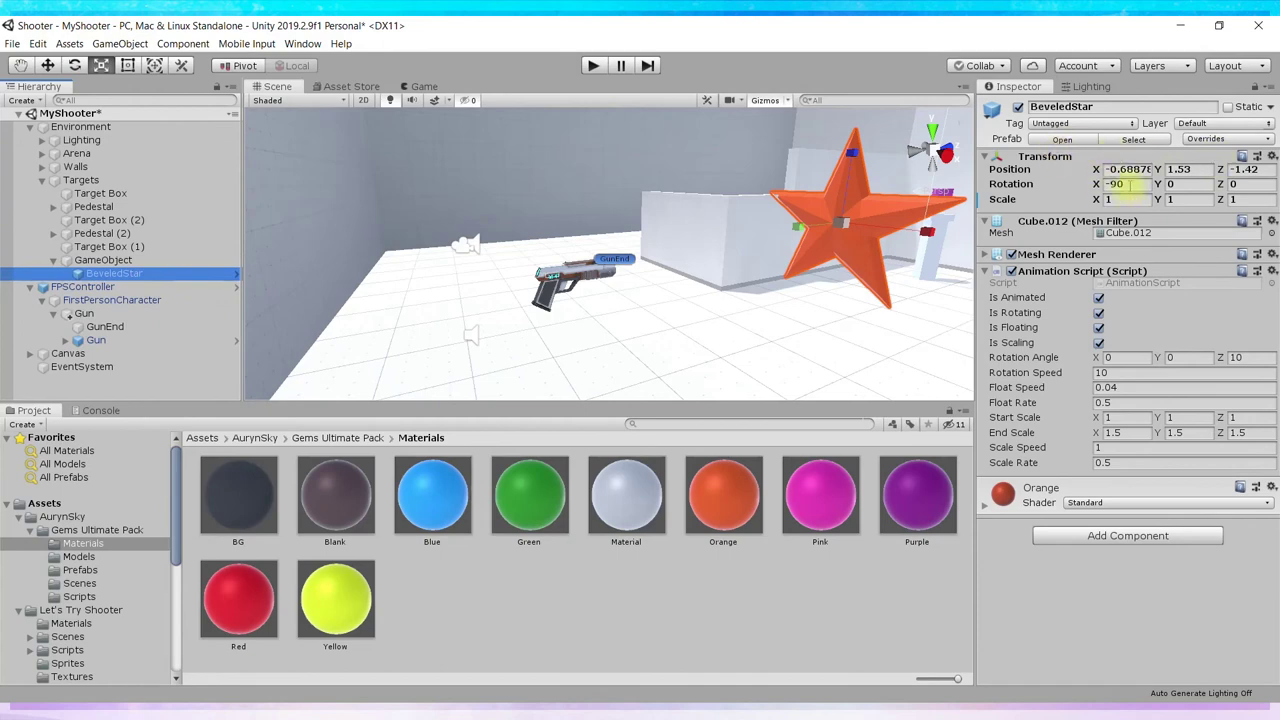
Reset the BeveledStar's position to 0, 0, 0.
{"action": "double_click", "coordinate": [1130, 169]}
{"action": "type", "text": "0"}
{"action": "key", "text": "Tab"}
{"action": "type", "text": "0"}
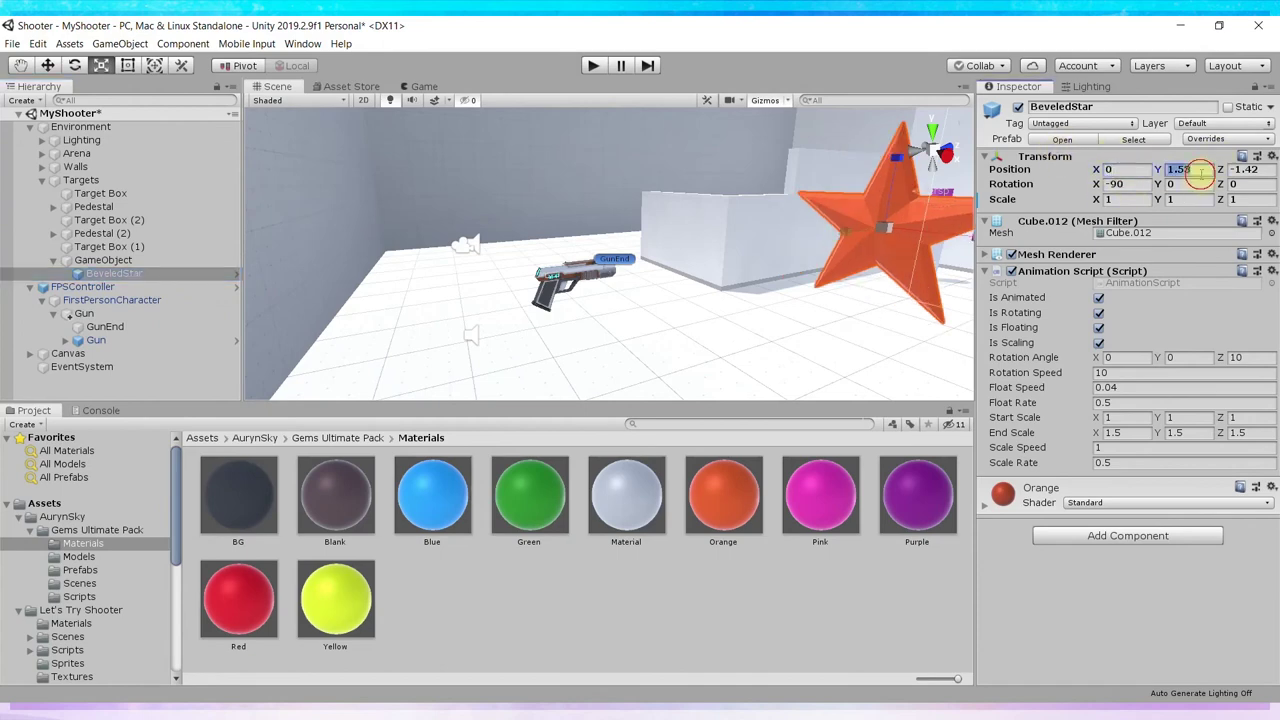
{"action": "left_click", "coordinate": [1248, 170]}
{"action": "type", "text": "0"}
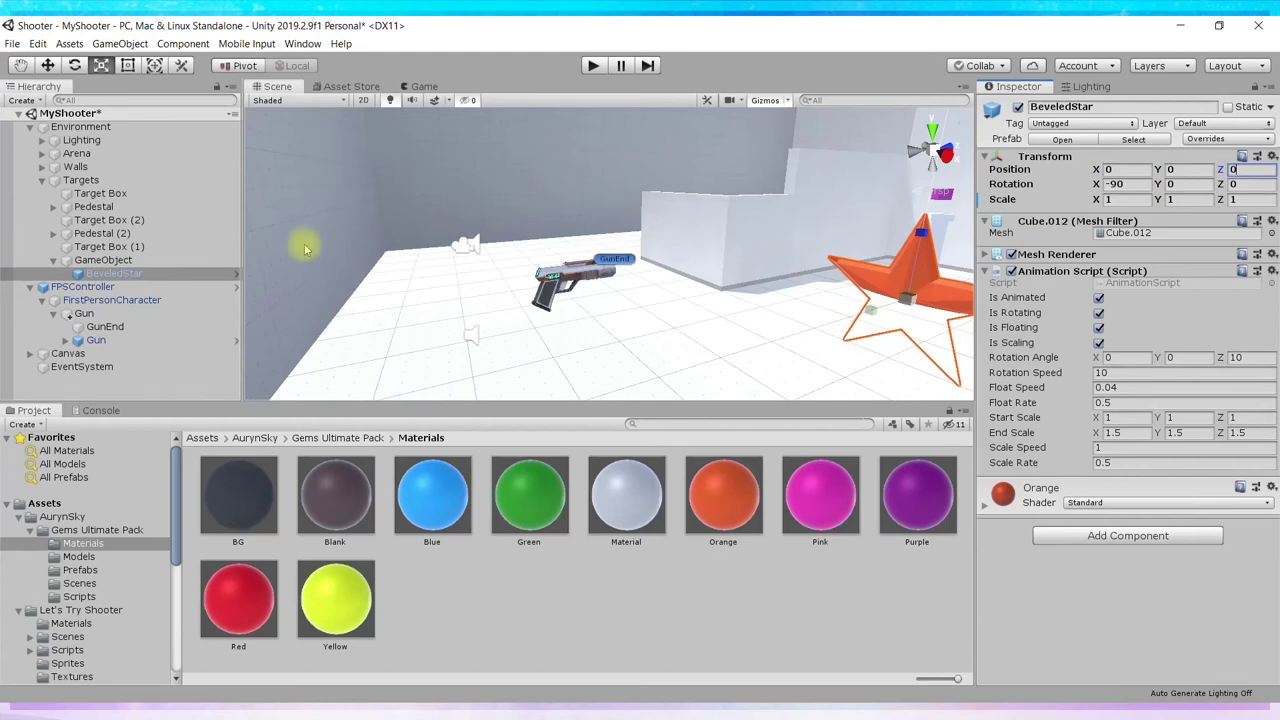
Select the parent GameObject and begin renaming it to TargetStar.
{"action": "left_click", "coordinate": [103, 260]}
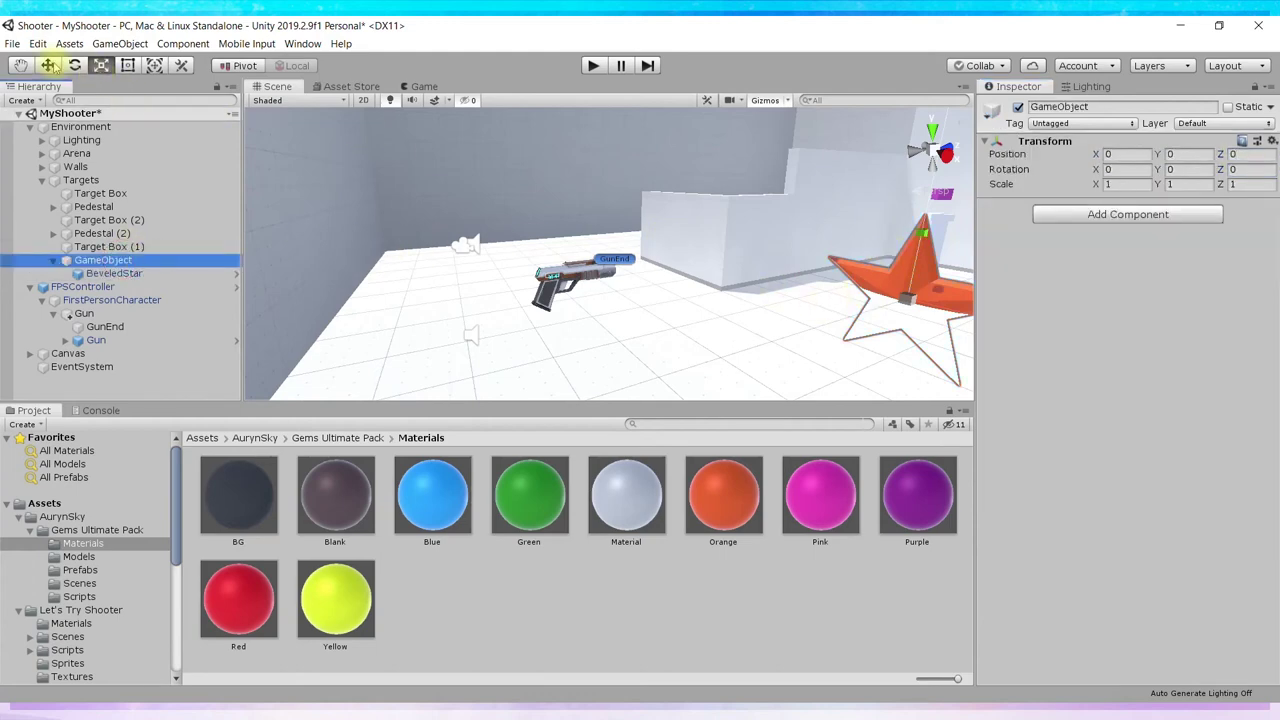
{"action": "left_click", "coordinate": [47, 65]}
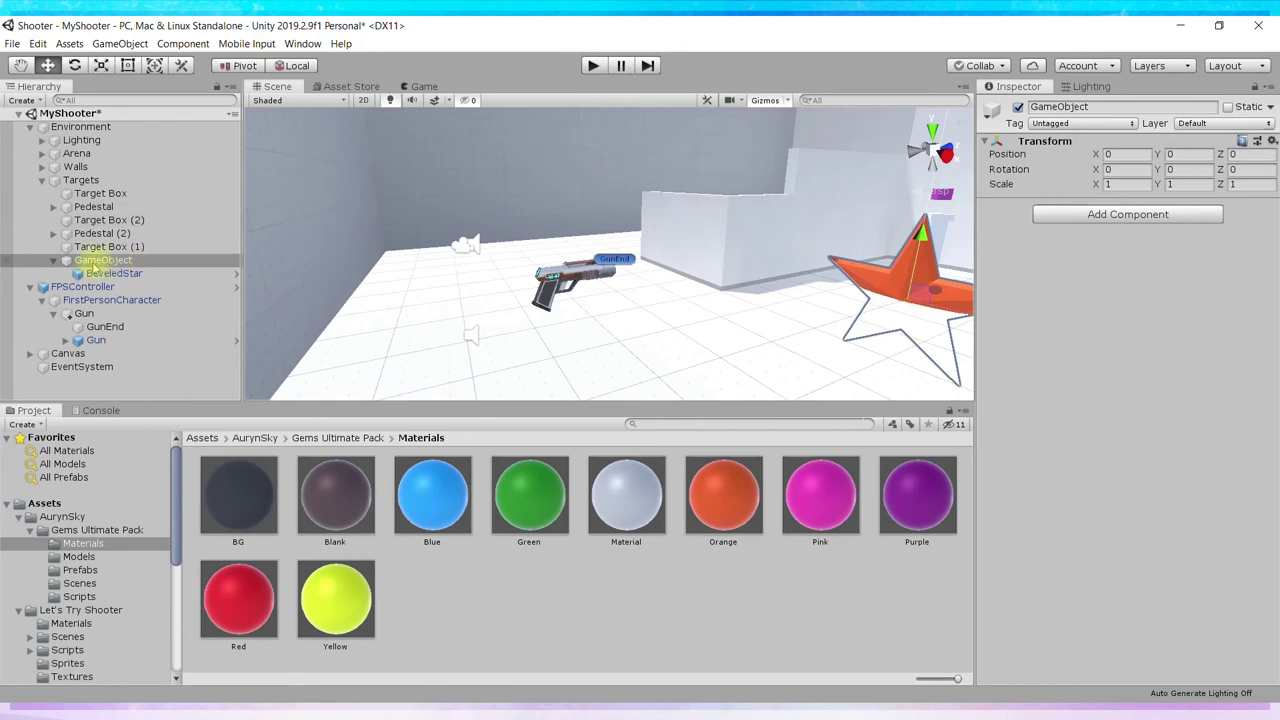
{"action": "left_click", "coordinate": [1090, 108]}
{"action": "type", "text": "TargetStar"}
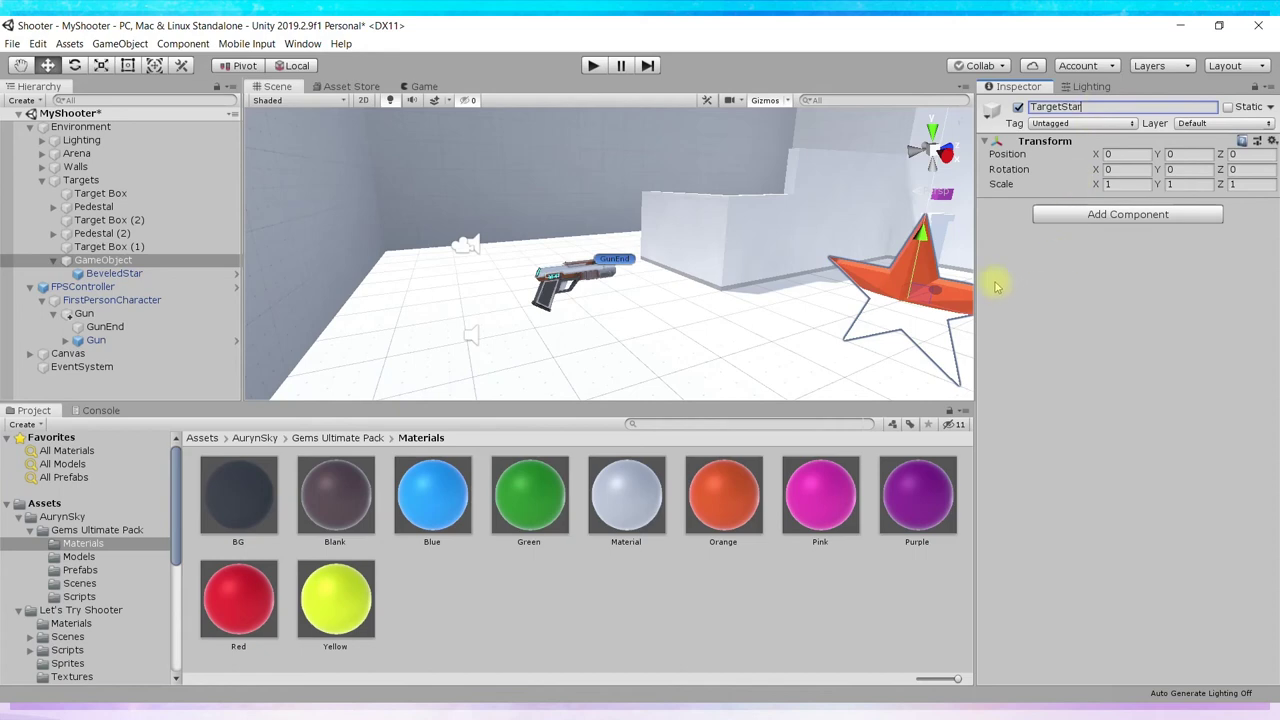
Move TargetStar up to -0.79, 1.4, -1.37, scale it to 0.31703, and start a playtest.
{"action": "mouse_move", "coordinate": [922, 236]}
{"action": "left_mouse_down"}
{"action": "mouse_move", "coordinate": [936, 262]}
{"action": "mouse_move", "coordinate": [851, 258]}
{"action": "left_mouse_up"}
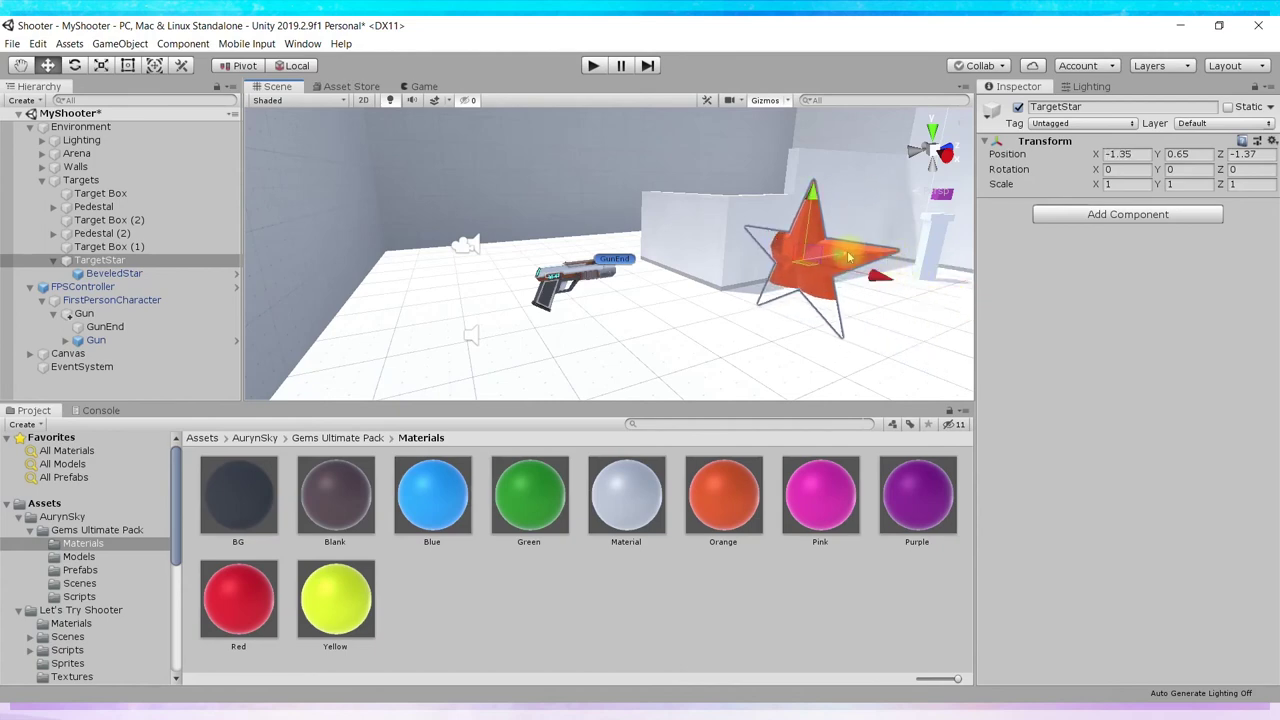
{"action": "left_click_drag", "start_coordinate": [851, 258], "coordinate": [843, 234]}
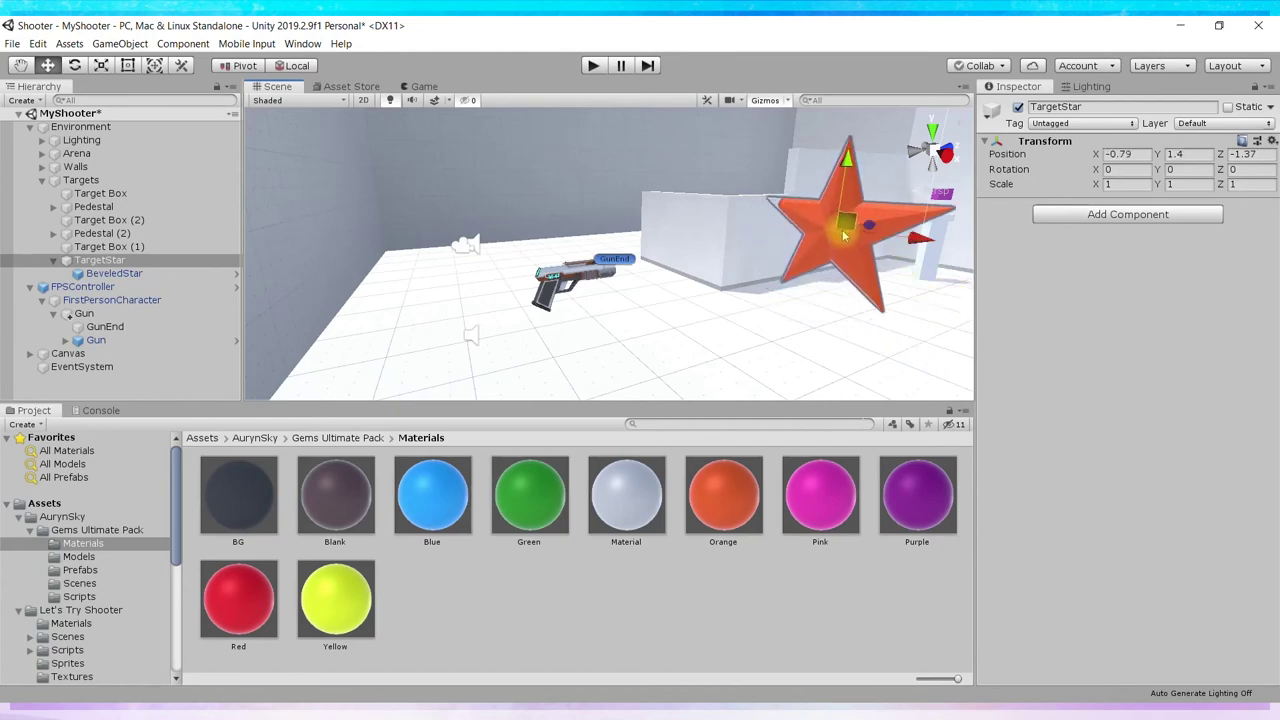
{"action": "left_click", "coordinate": [101, 65]}
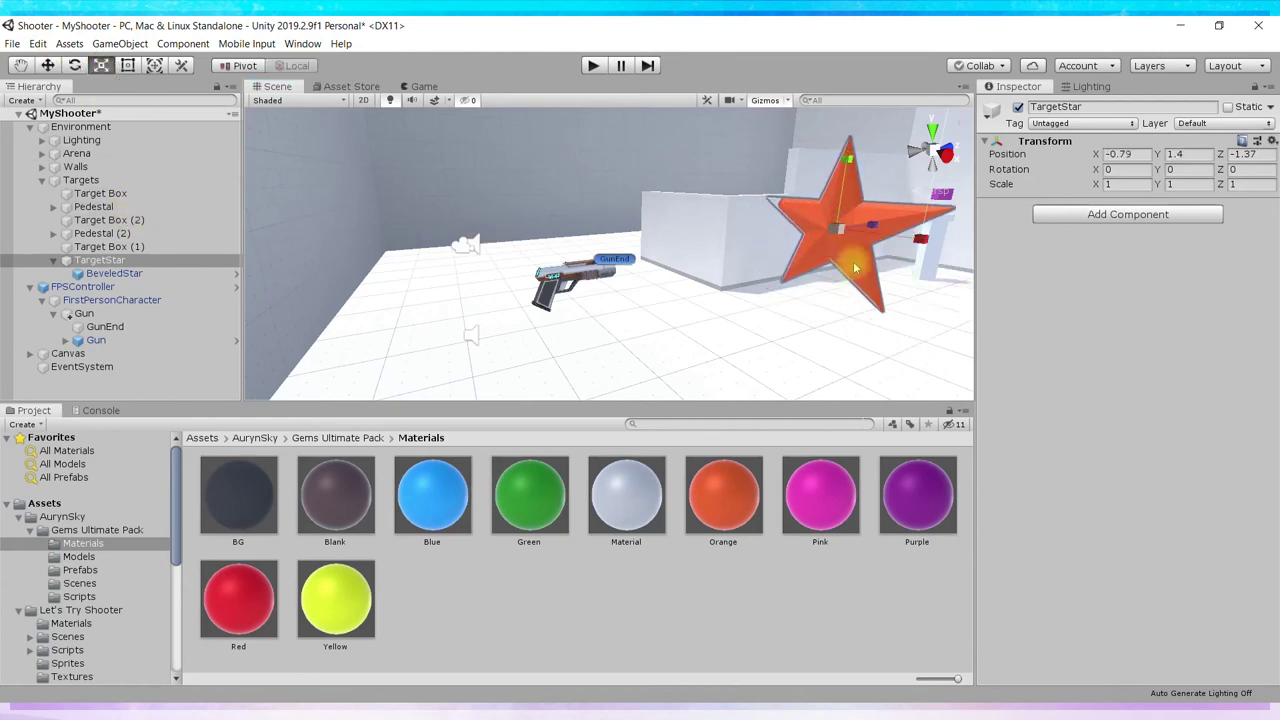
{"action": "left_click_drag", "start_coordinate": [836, 228], "coordinate": [690, 234]}
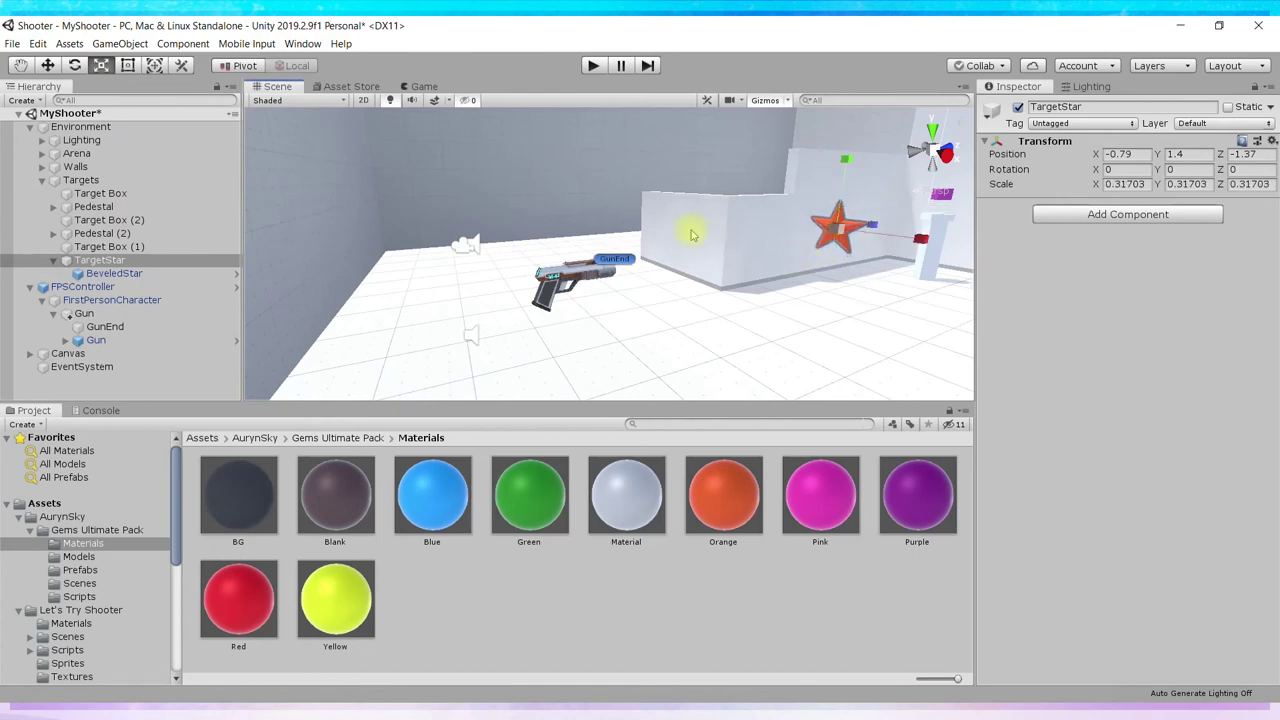
{"action": "left_click", "coordinate": [593, 65]}
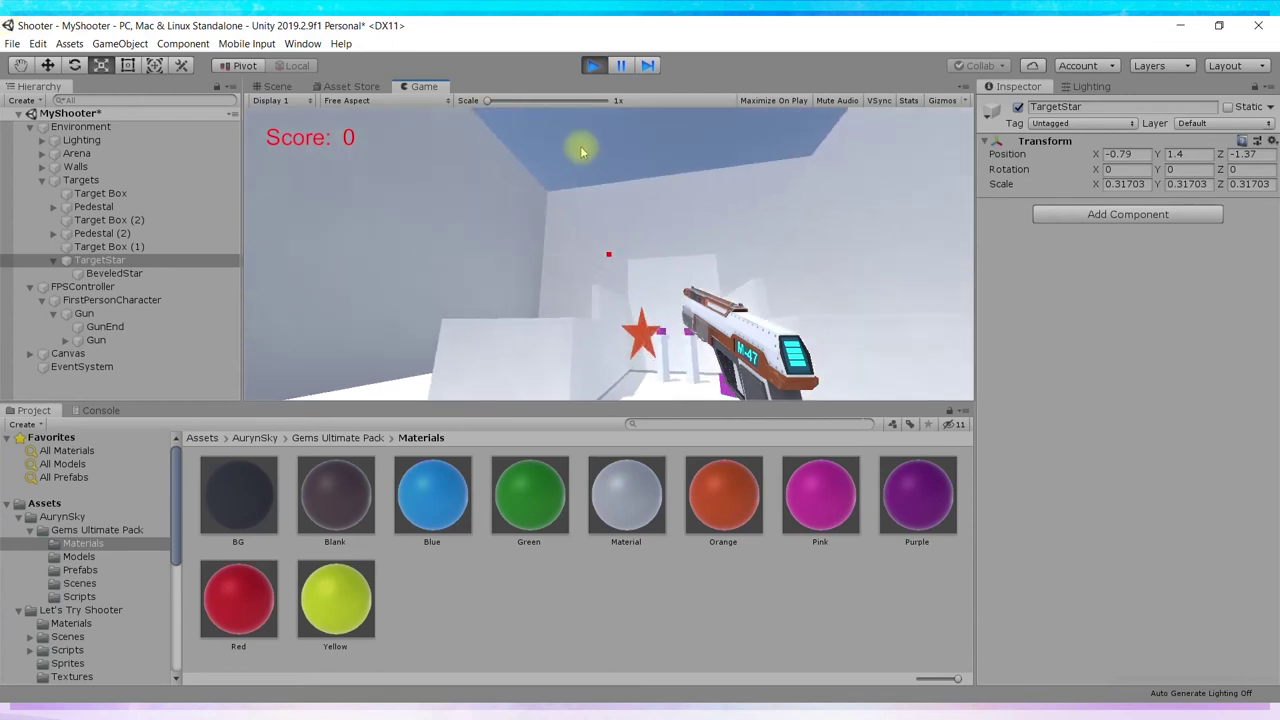
Stop the playtest, raise TargetStar to Y 2.3, and select the BeveledStar child.
{"action": "key", "text": "ctrl+p"}
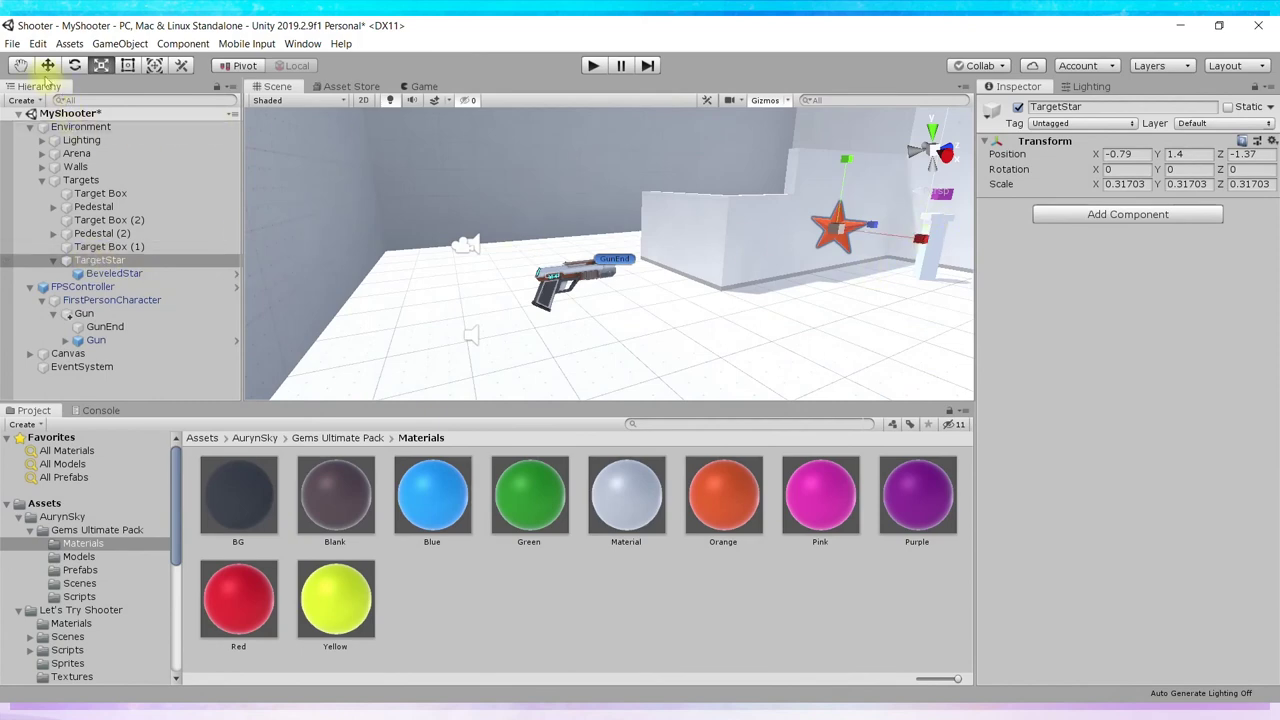
{"action": "left_click", "coordinate": [47, 66]}
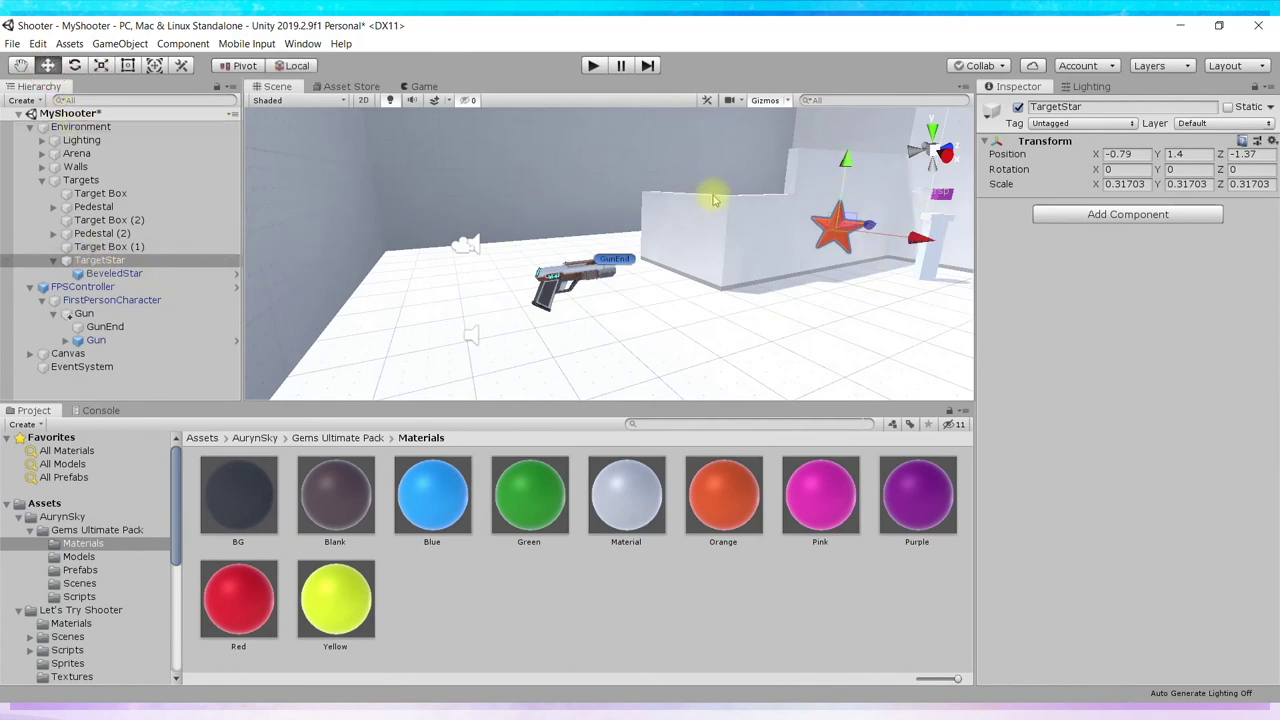
{"action": "left_click_drag", "start_coordinate": [849, 167], "coordinate": [853, 119]}
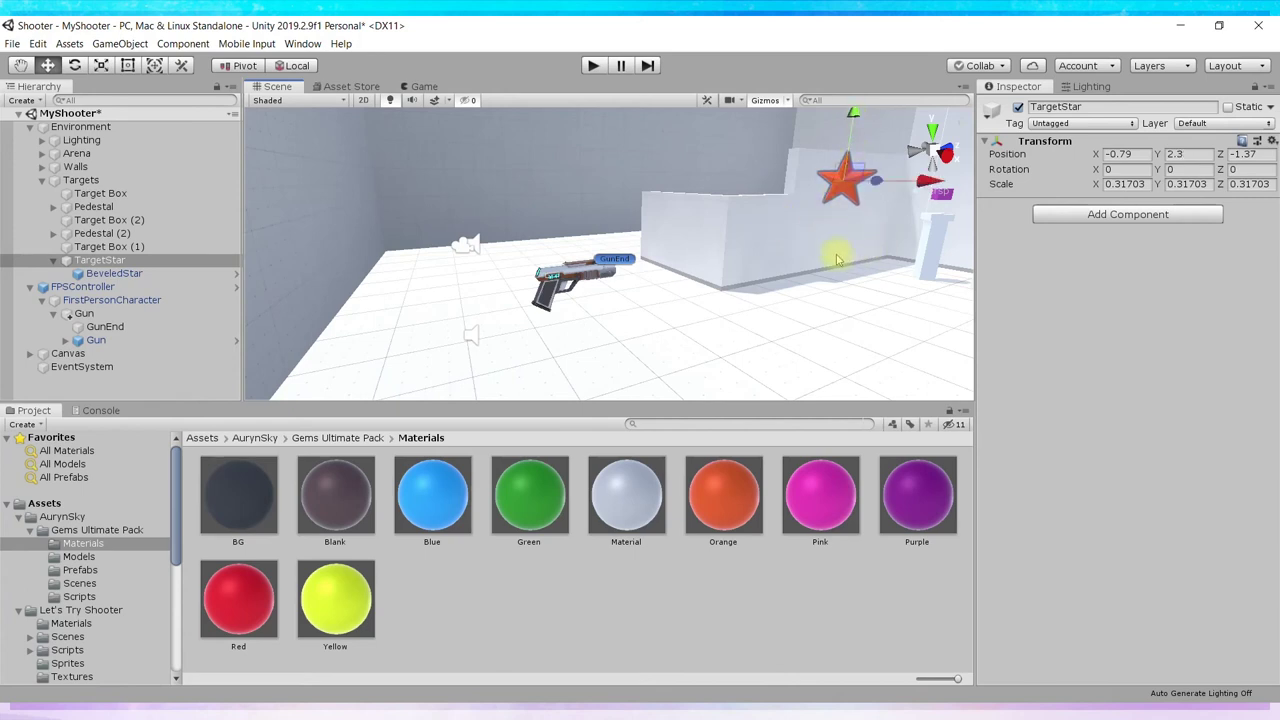
{"action": "left_click", "coordinate": [200, 273]}
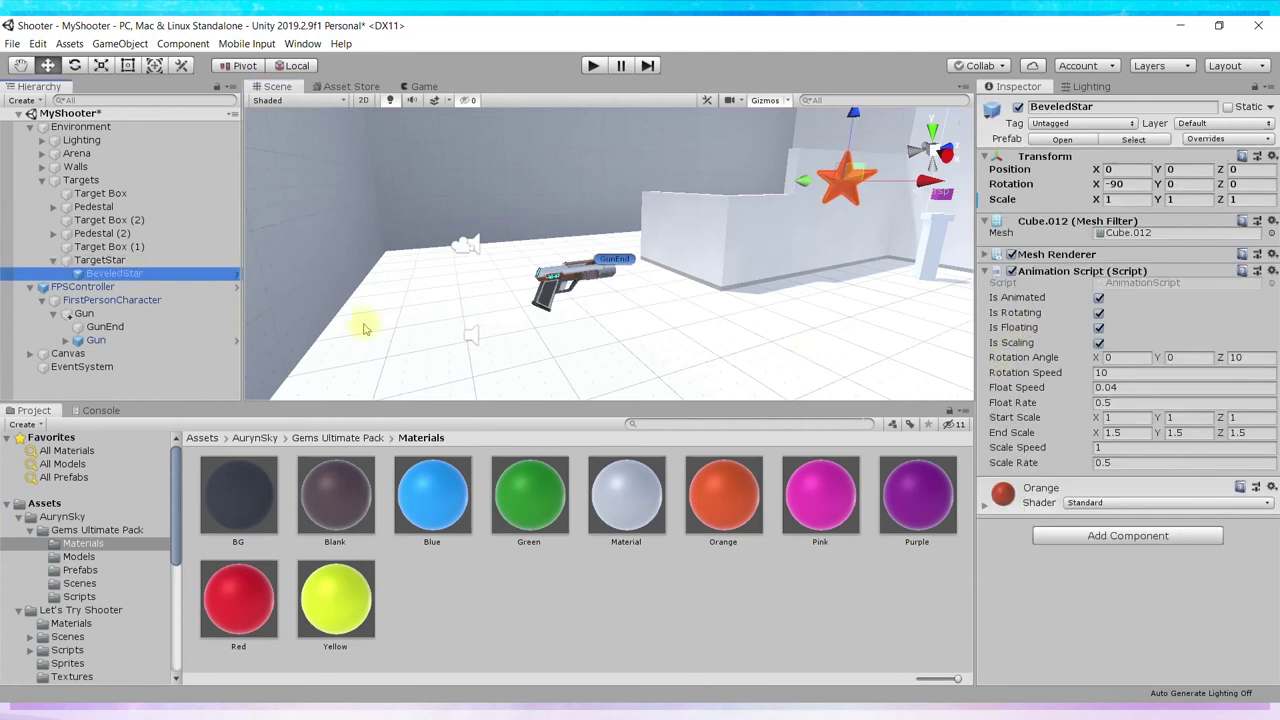
Locate the ShootableBox script via Target Box (1) and attach it to BeveledStar with Current Health 3.
{"action": "left_click", "coordinate": [100, 194]}
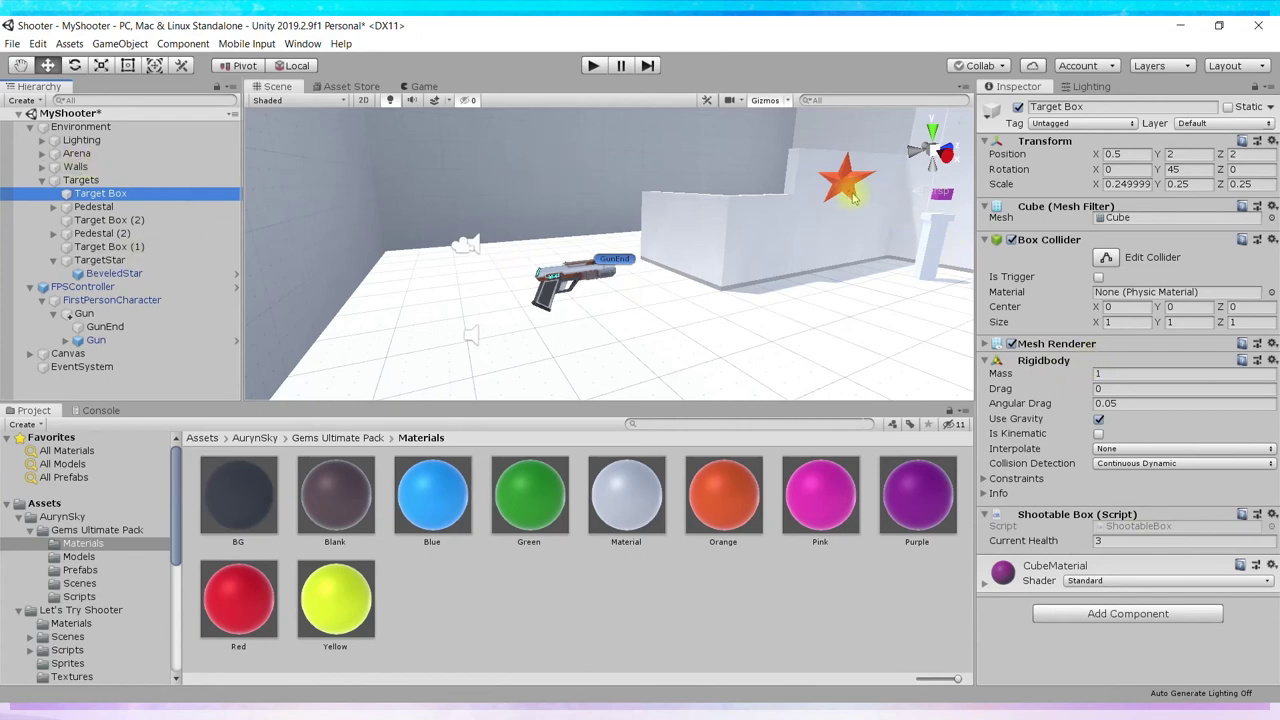
{"action": "left_click", "coordinate": [133, 273]}
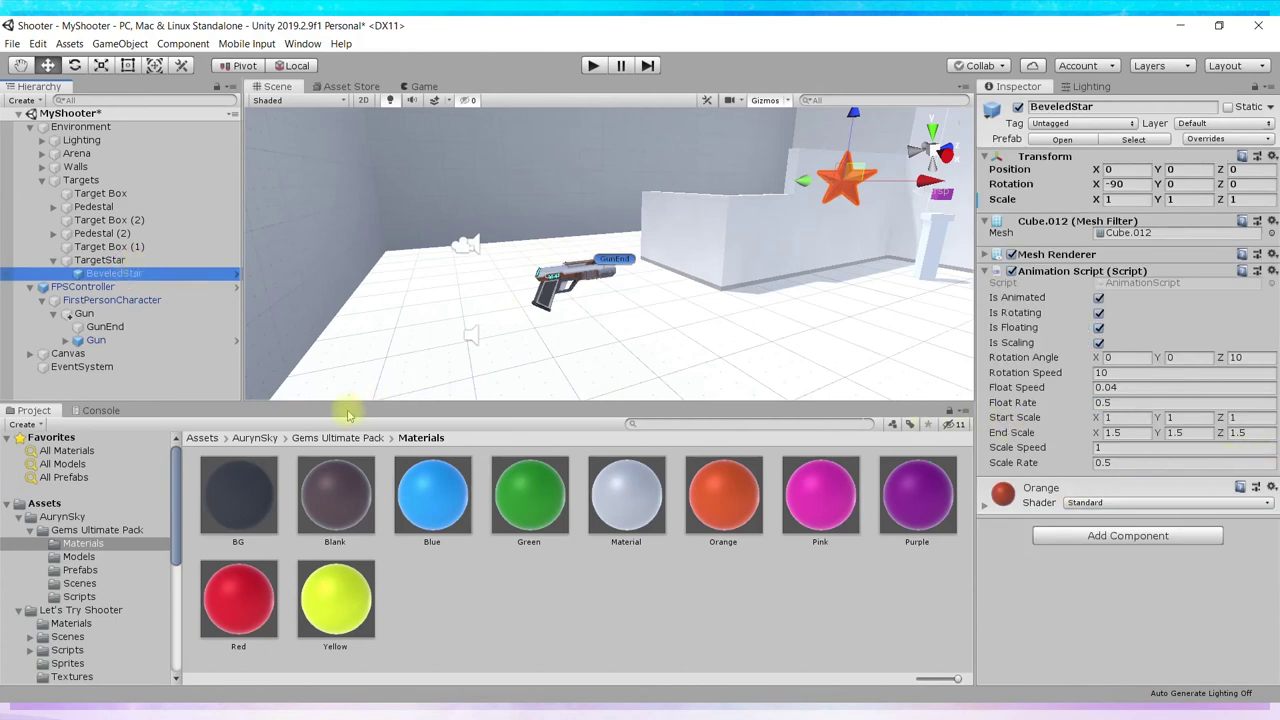
{"action": "left_click", "coordinate": [199, 439]}
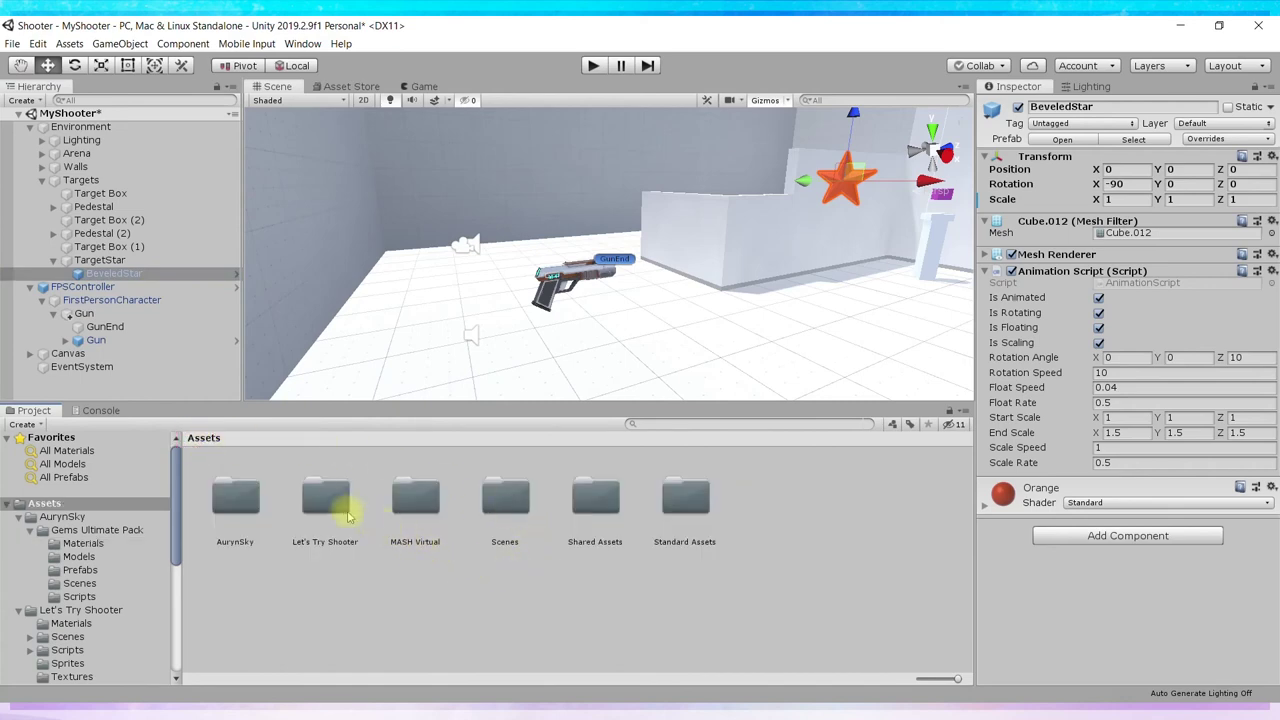
{"action": "double_click", "coordinate": [330, 500]}
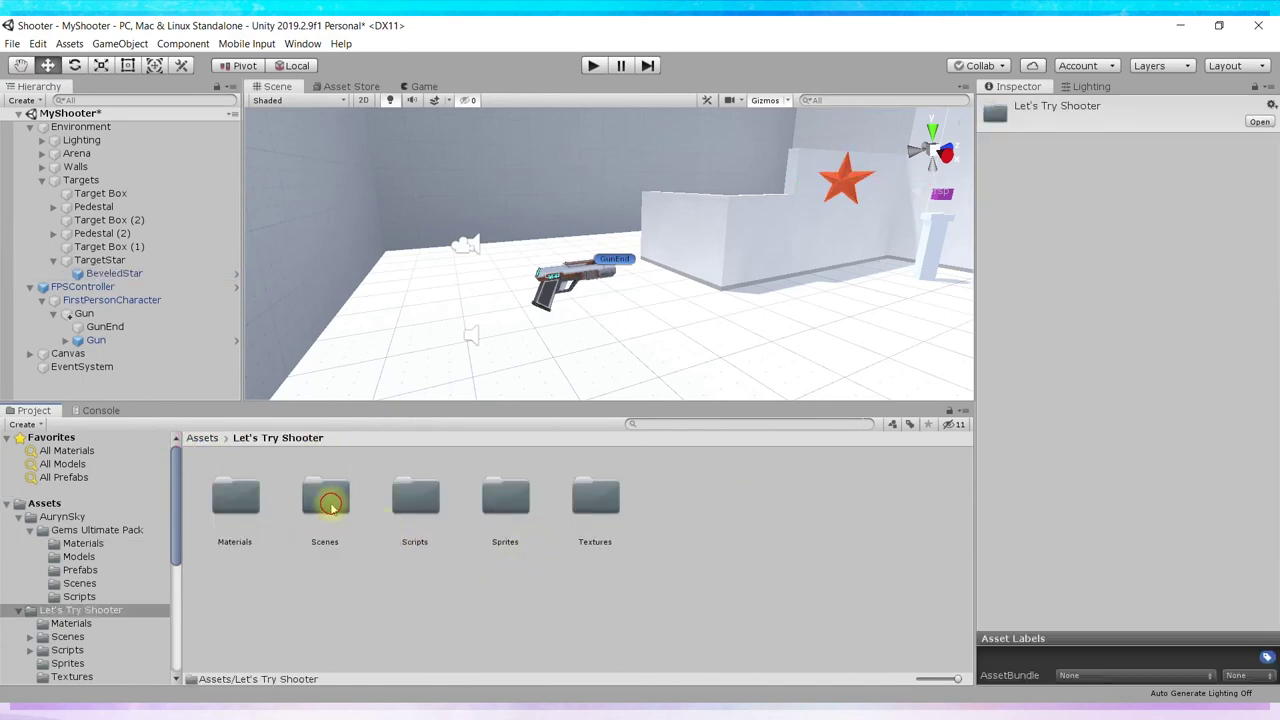
{"action": "left_click", "coordinate": [430, 502]}
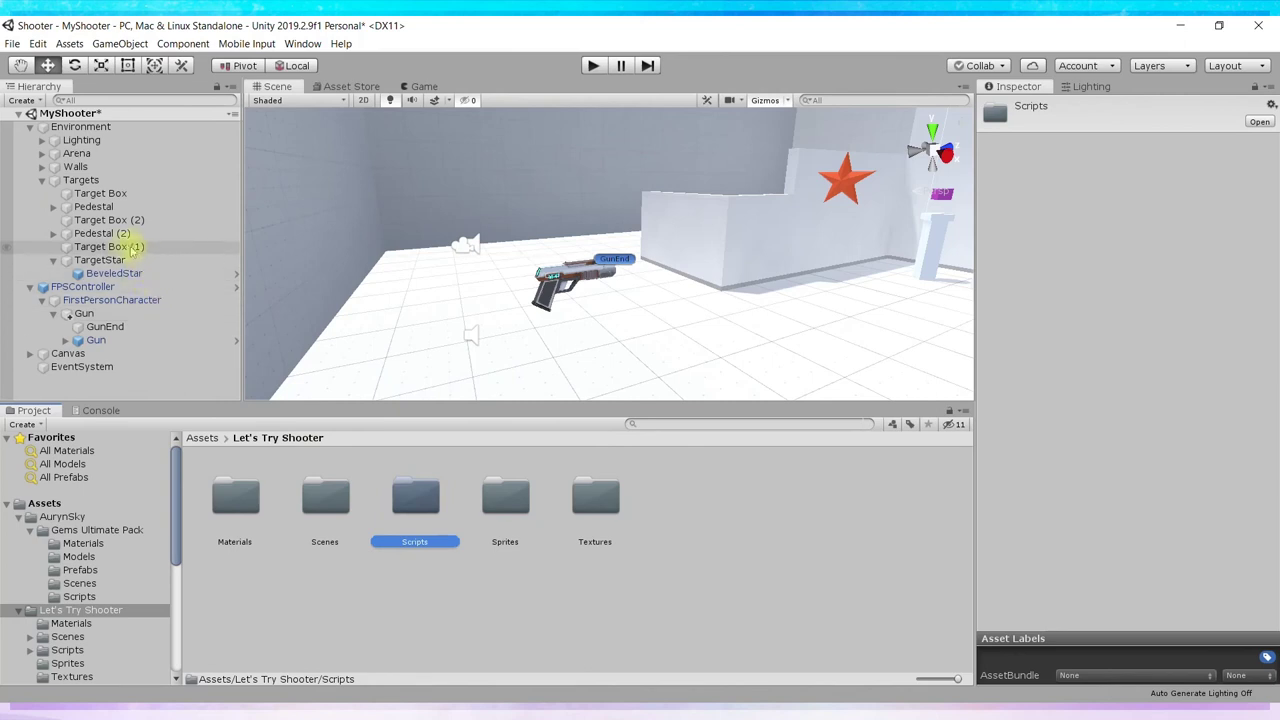
{"action": "left_click", "coordinate": [135, 249]}
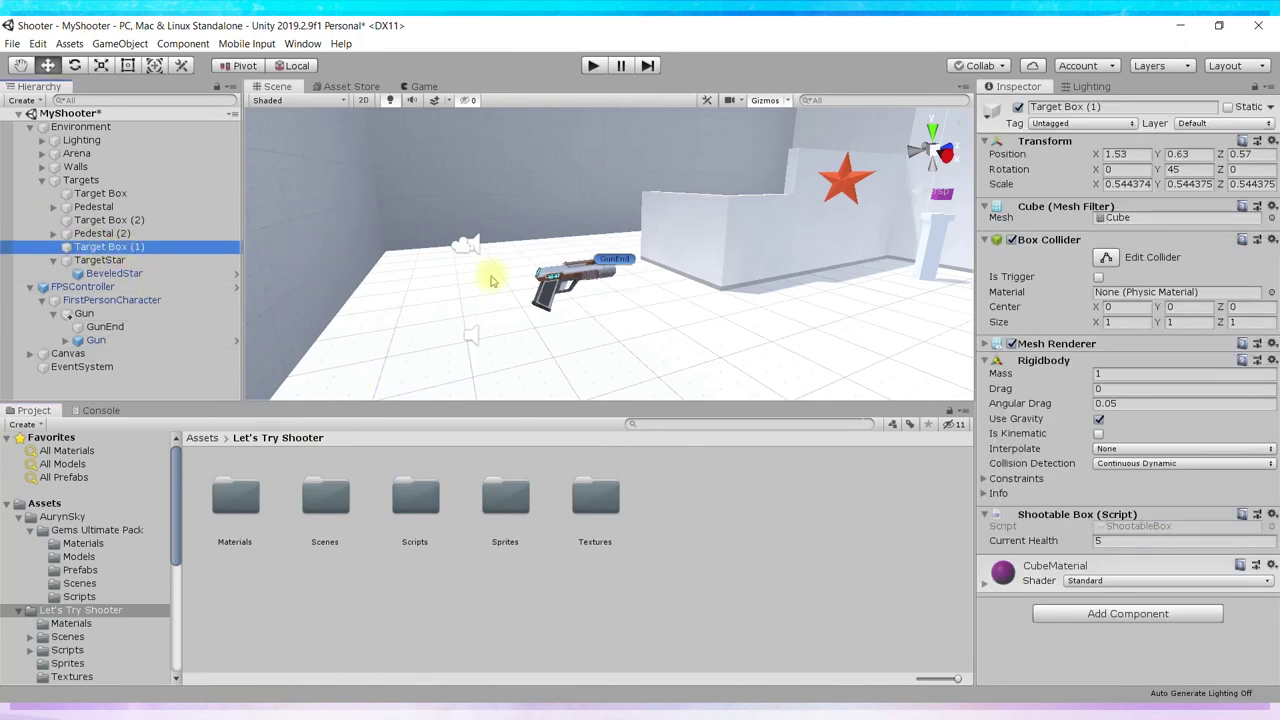
{"action": "left_click", "coordinate": [1125, 527]}
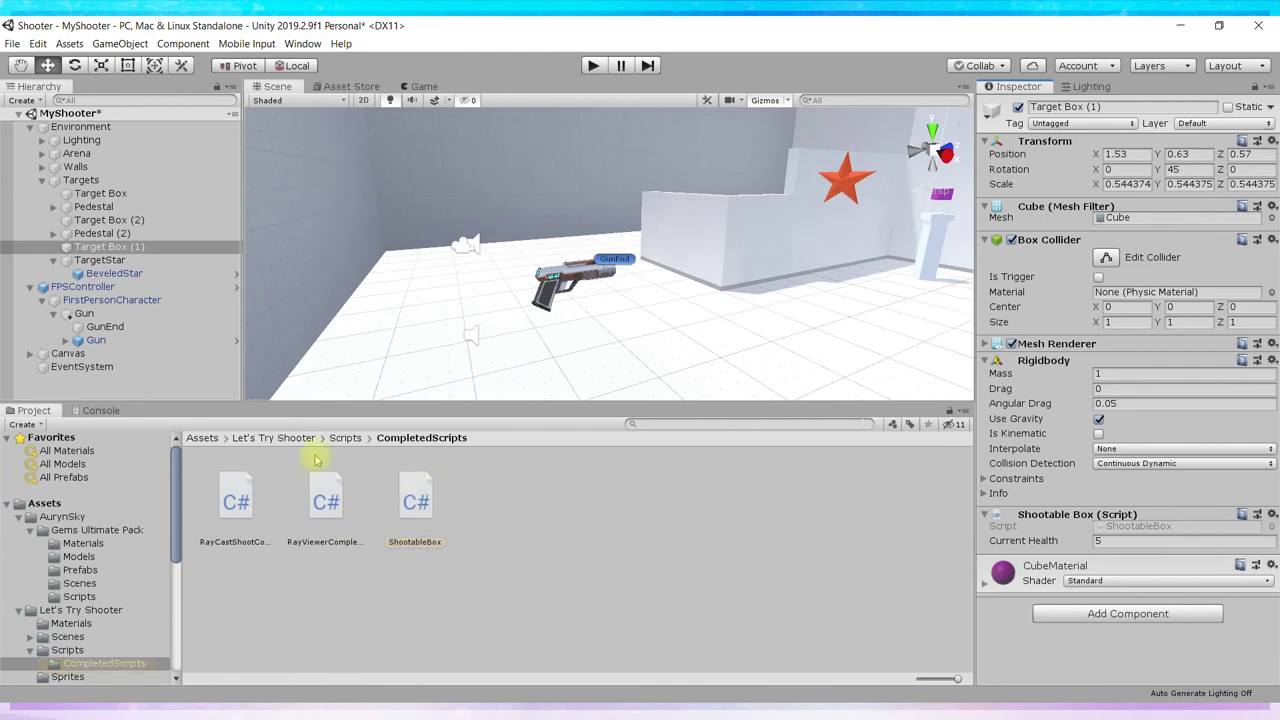
{"action": "left_click", "coordinate": [118, 273]}
{"action": "left_click_drag", "start_coordinate": [420, 500], "coordinate": [1073, 601]}
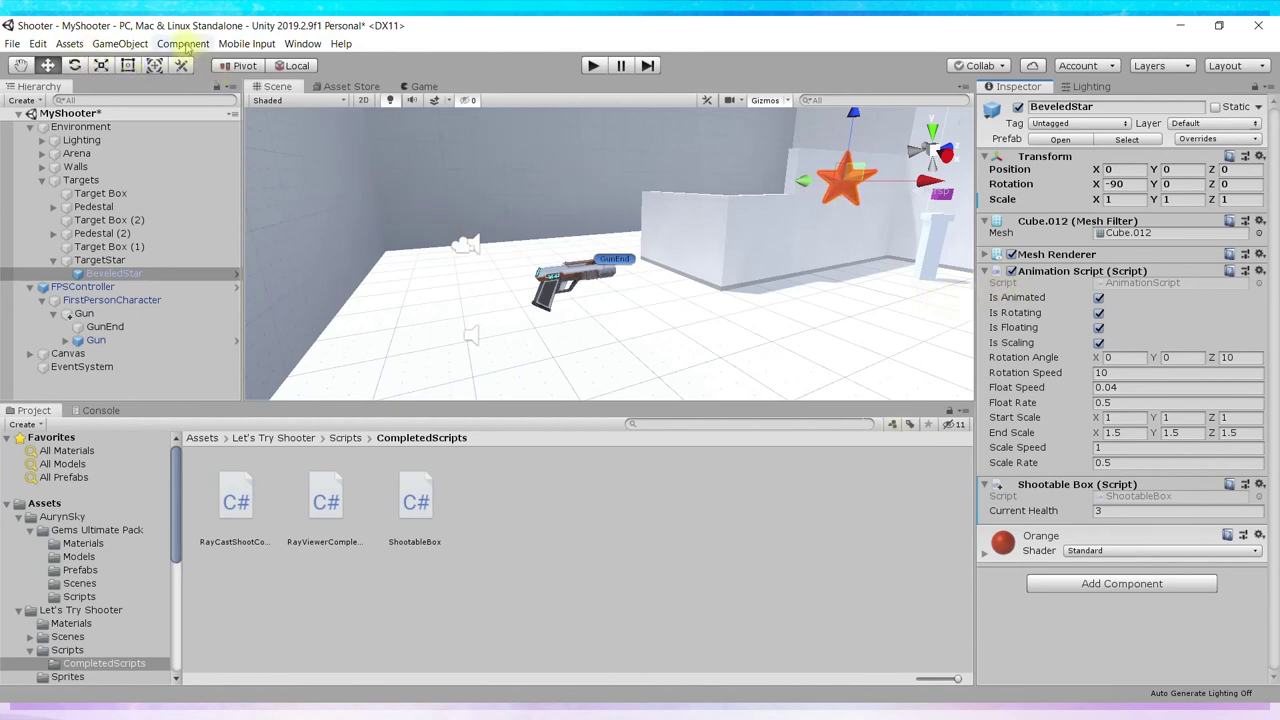
Add a Sphere Collider to the BeveledStar from Component > Physics.
{"action": "left_click", "coordinate": [185, 47]}
{"action": "mouse_move", "coordinate": [200, 64]}
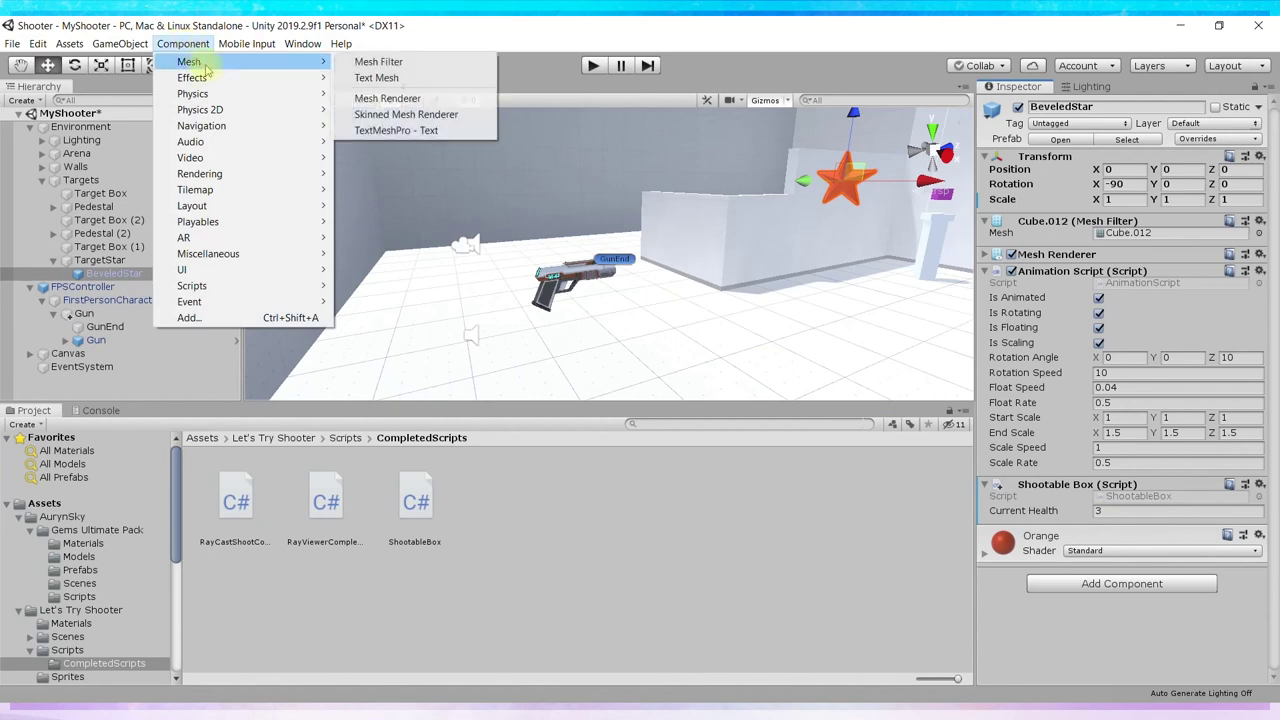
{"action": "mouse_move", "coordinate": [200, 94]}
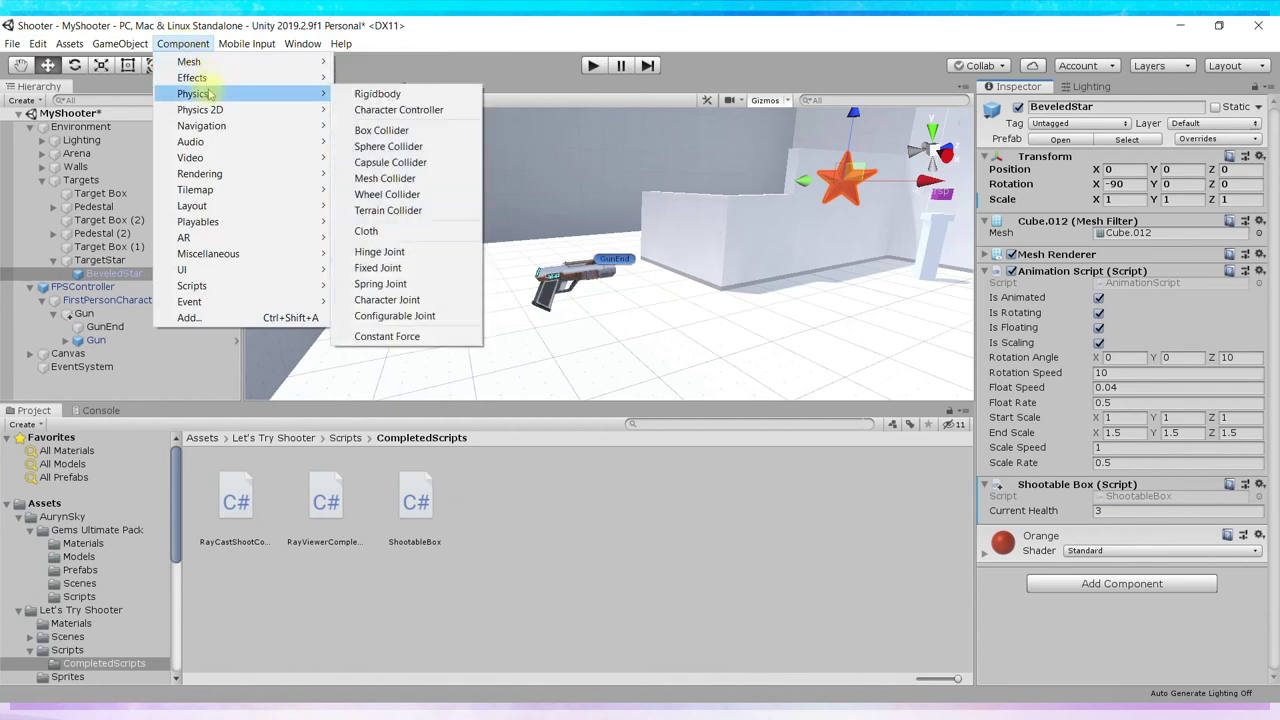
{"action": "left_click", "coordinate": [414, 147]}
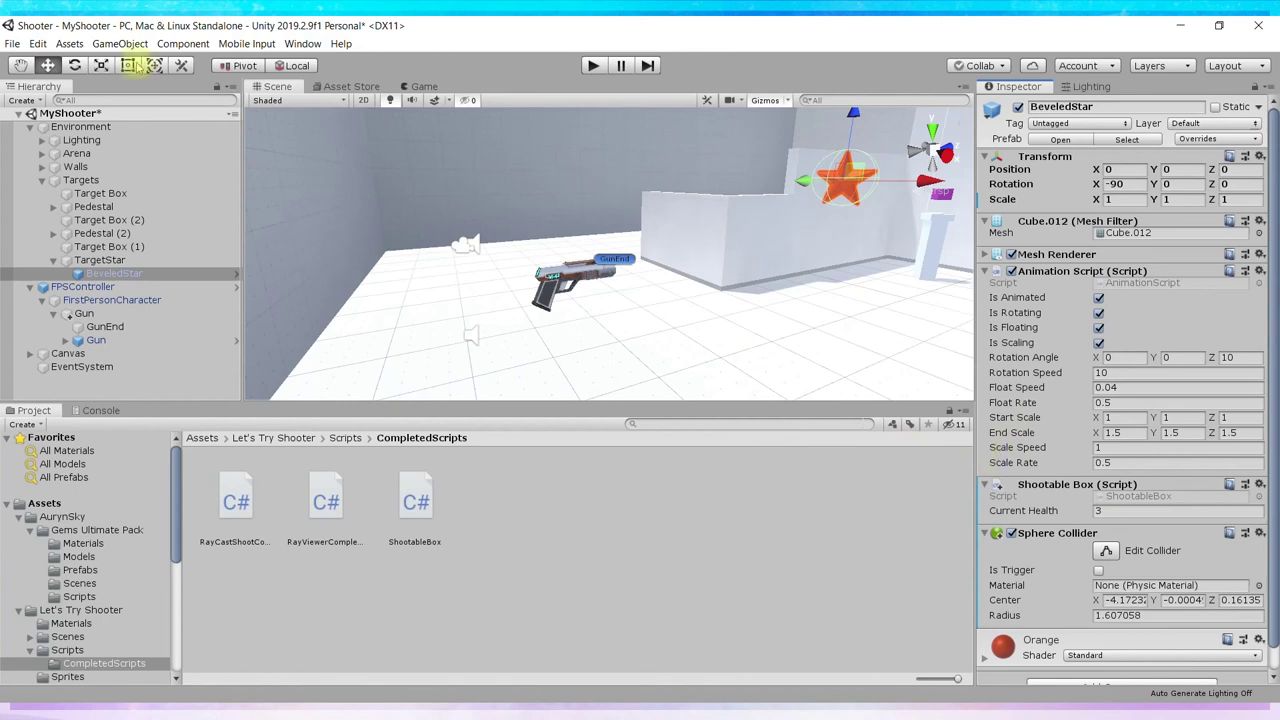
Add a Rigidbody to the star and start a playtest.
{"action": "left_click", "coordinate": [183, 44]}
{"action": "mouse_move", "coordinate": [222, 96]}
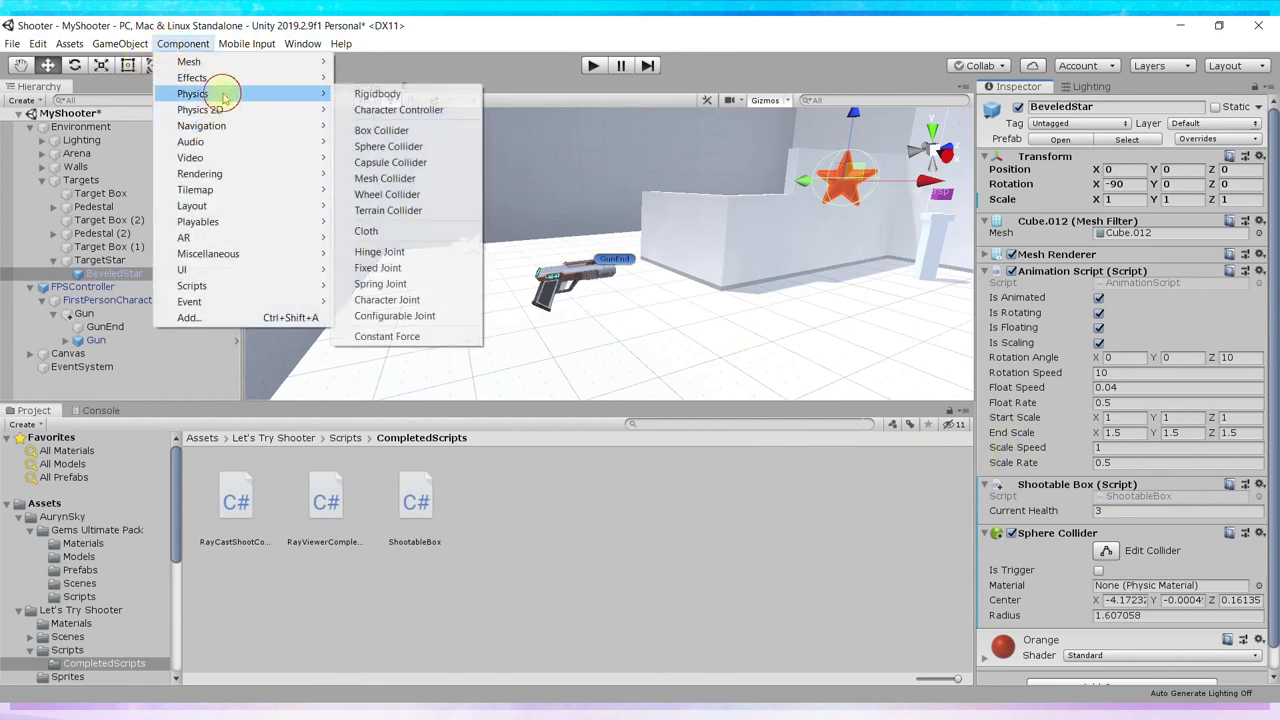
{"action": "left_click", "coordinate": [414, 94]}
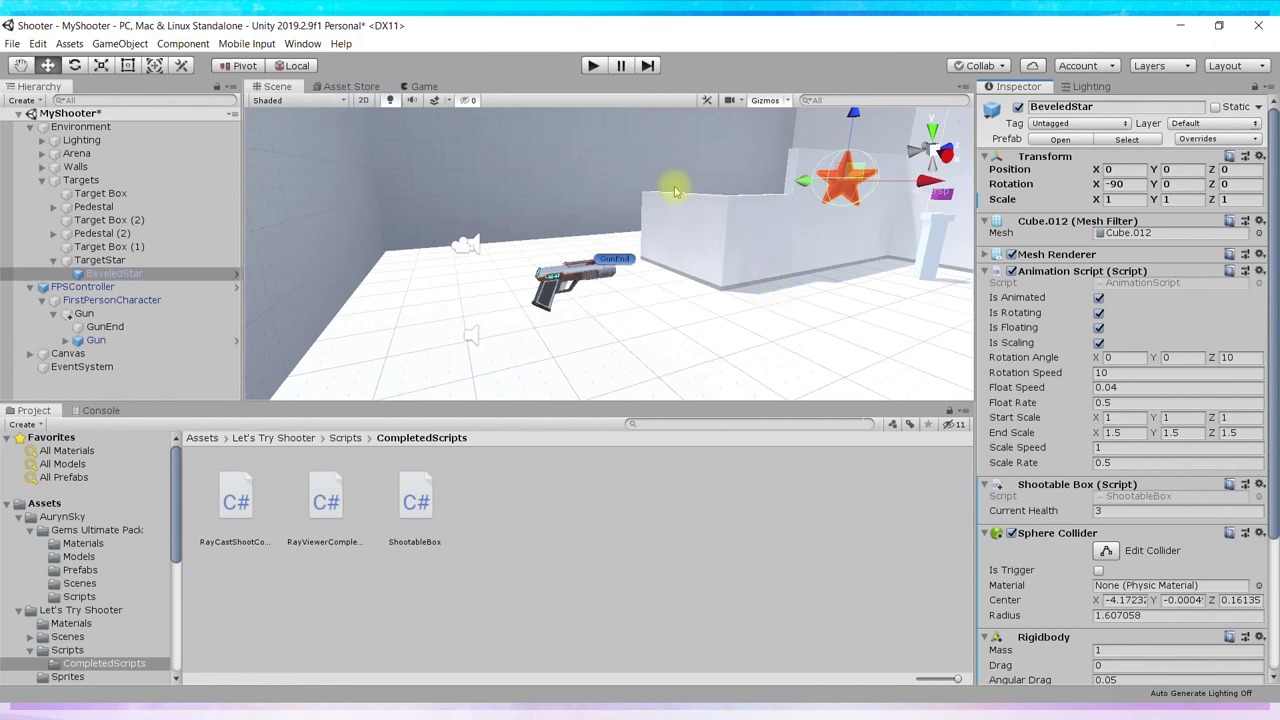
{"action": "left_click", "coordinate": [593, 66]}
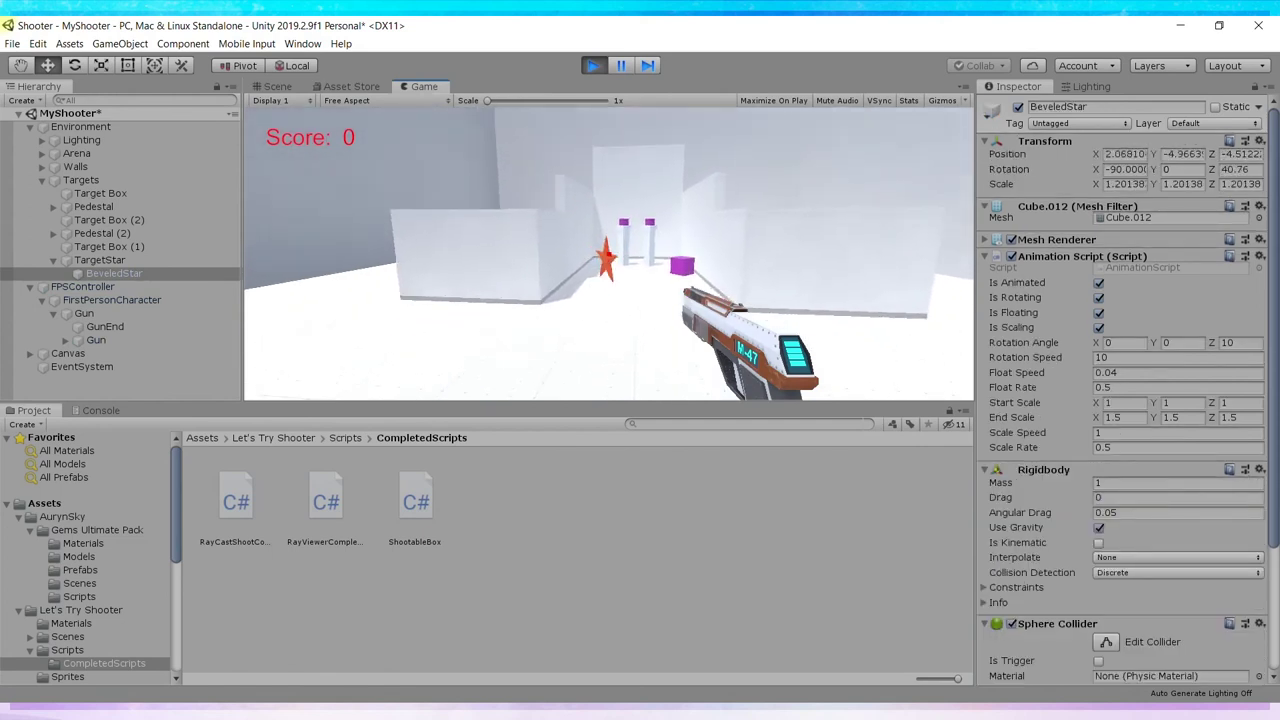
Shoot the orange star until the score reaches 13, stop the playtest, and select Pedestal (2).
{"action": "left_click", "coordinate": [608, 252]}
{"action": "left_click", "coordinate": [608, 252]}
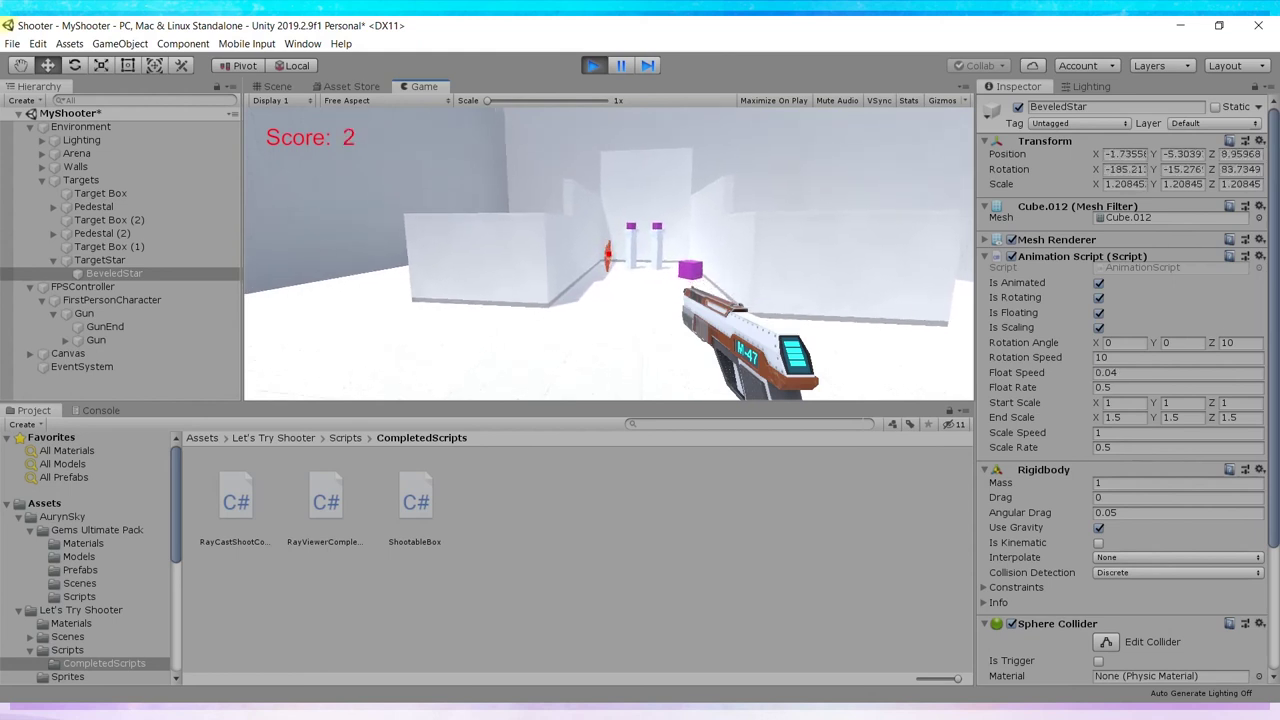
{"action": "left_click", "coordinate": [608, 253]}
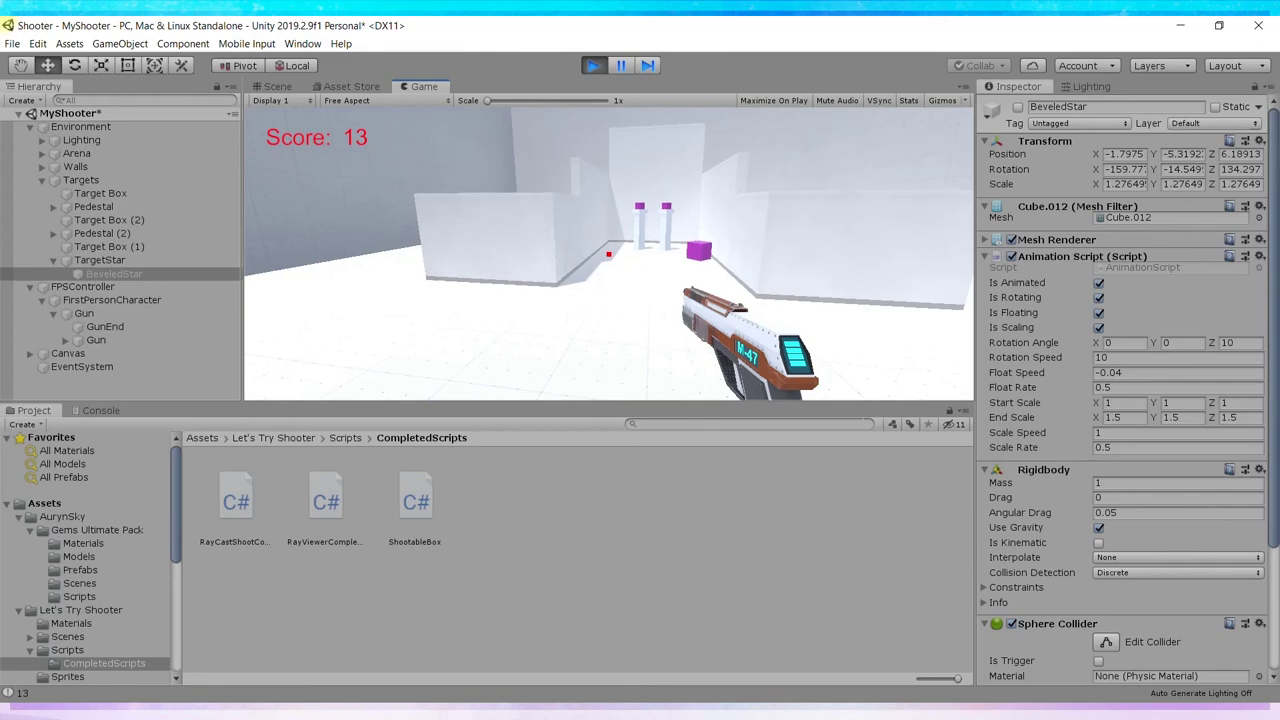
{"action": "left_click", "coordinate": [593, 65]}
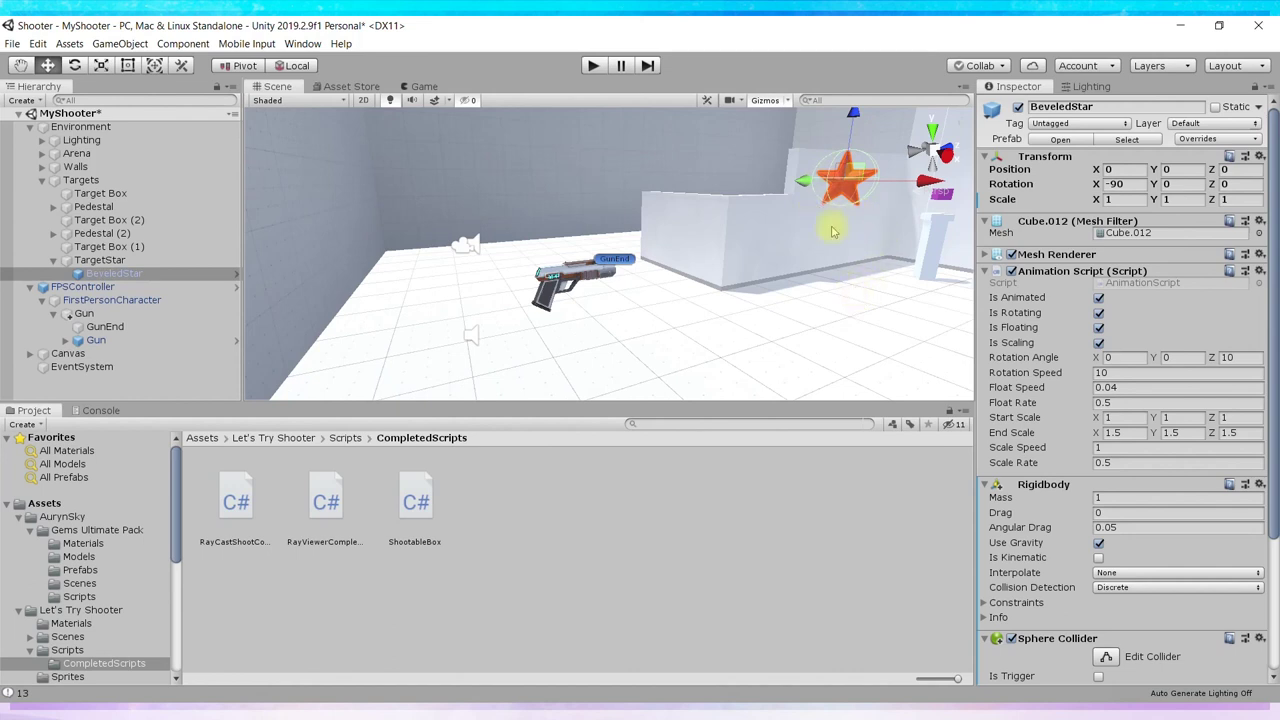
{"action": "left_click", "coordinate": [100, 234]}
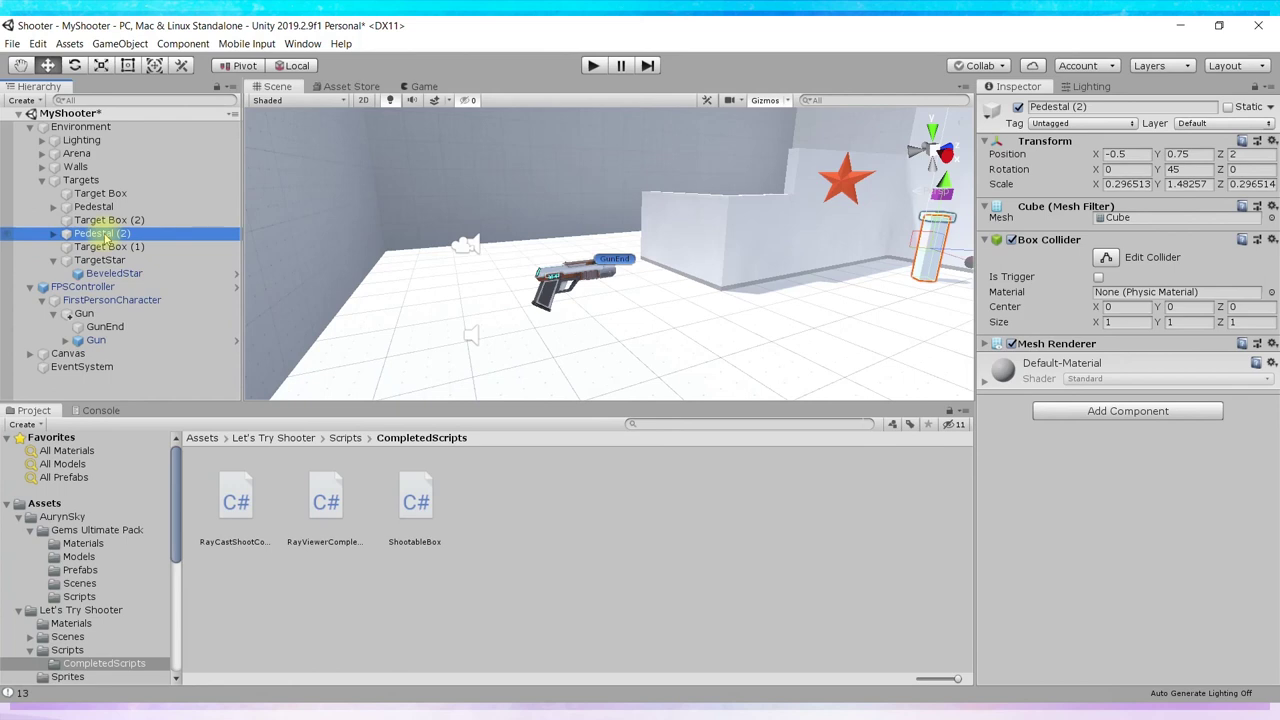
Duplicate Pedestal (2) into Pedestal (3) and move it toward the star.
{"action": "right_click", "coordinate": [104, 233]}
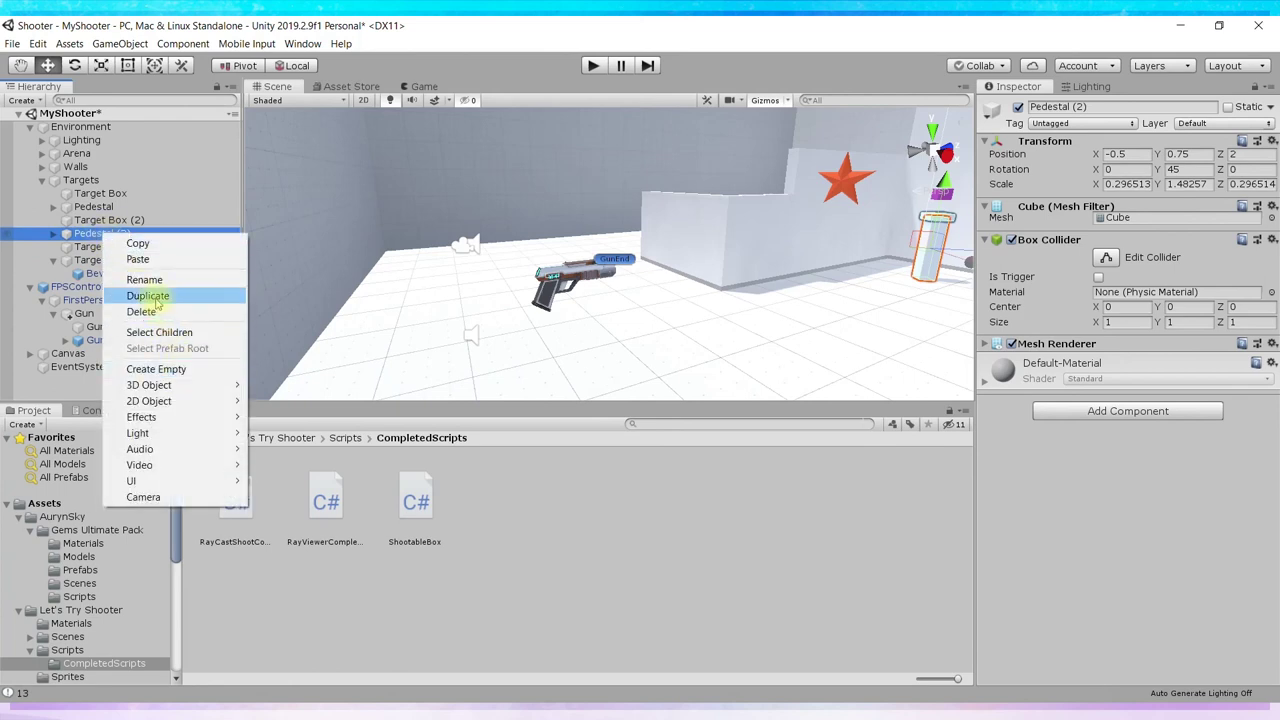
{"action": "left_click", "coordinate": [155, 297]}
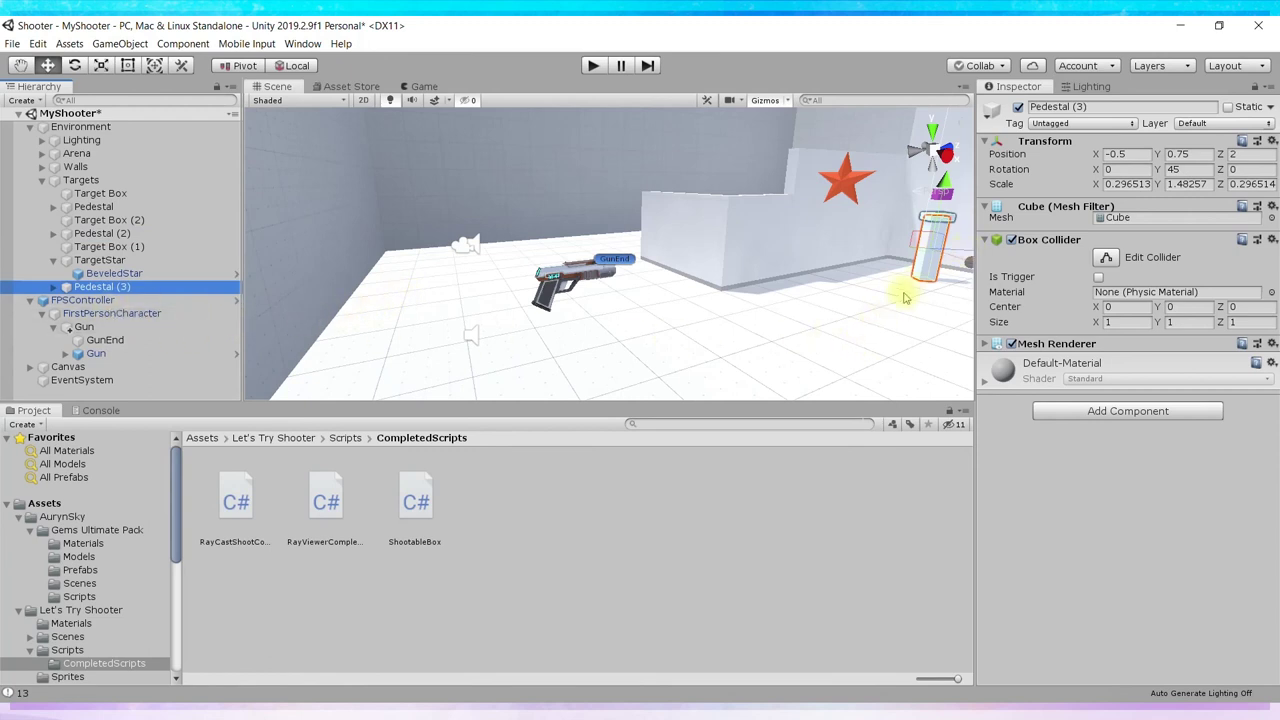
{"action": "right_click_drag", "start_coordinate": [905, 318], "coordinate": [840, 302]}
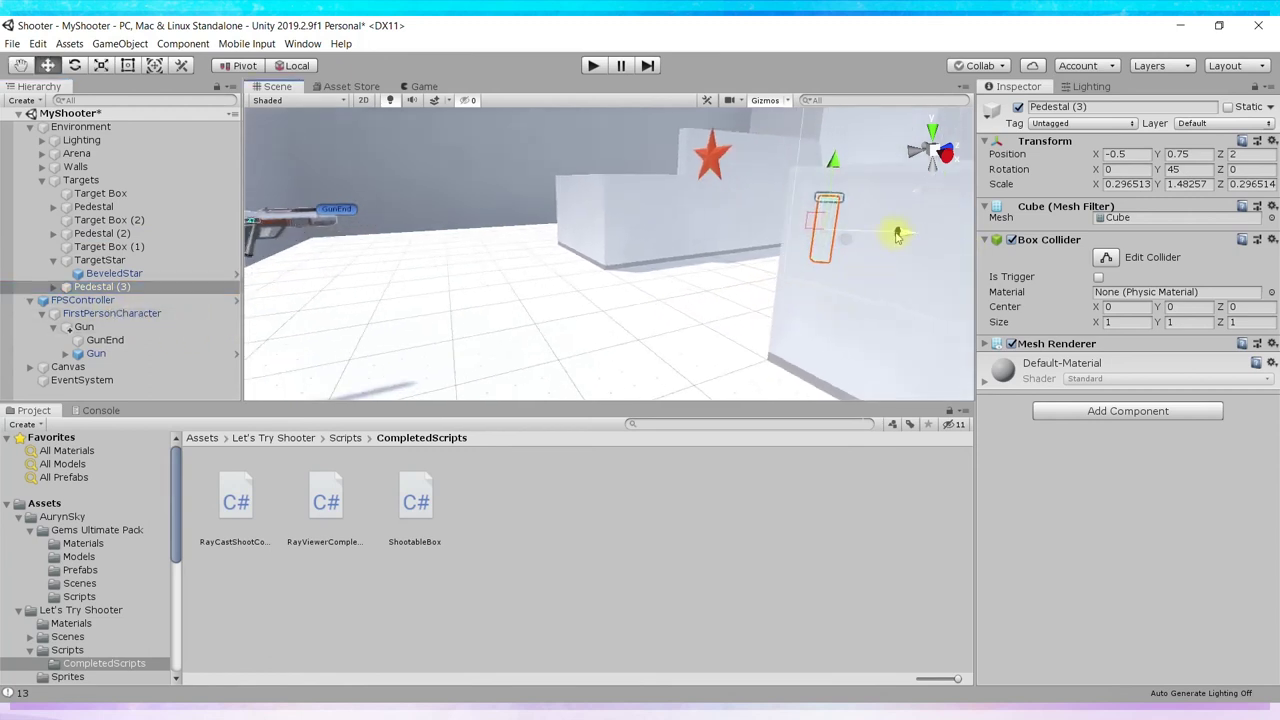
{"action": "left_click_drag", "start_coordinate": [897, 234], "coordinate": [729, 288]}
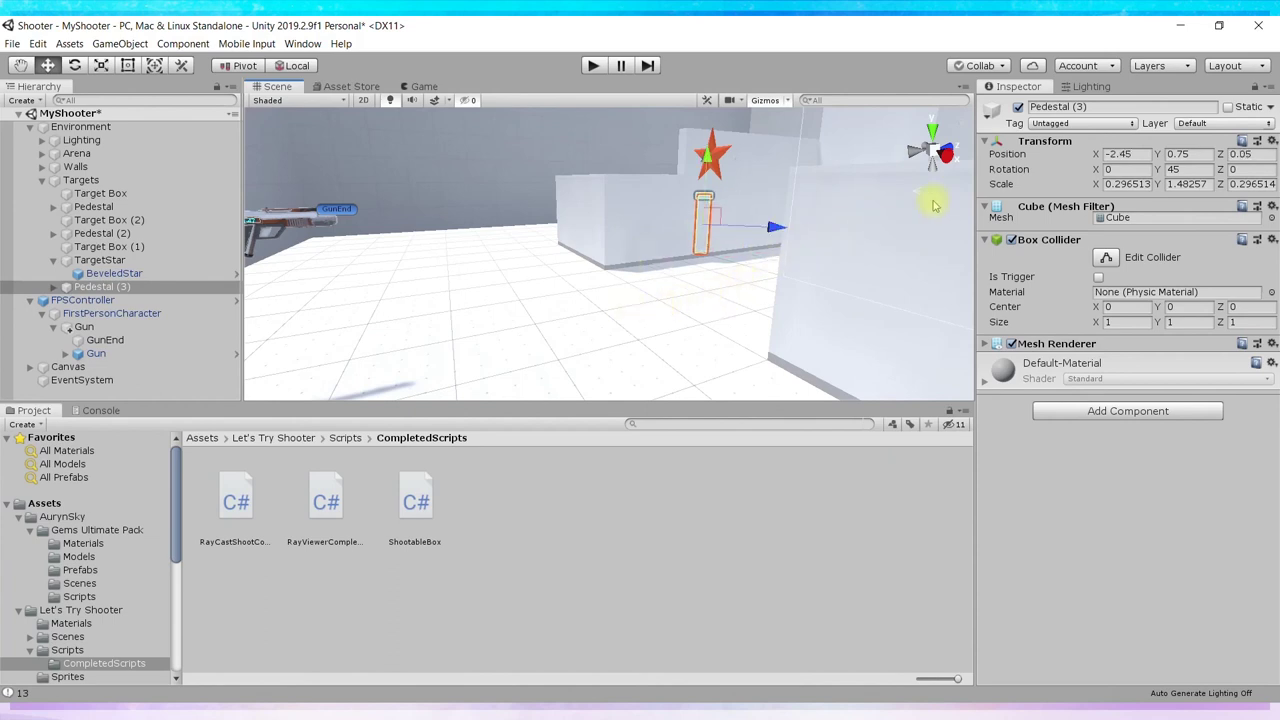
From the top view, align Pedestal (3) under the star at X -0.78, Z -1.35.
{"action": "left_click", "coordinate": [932, 131]}
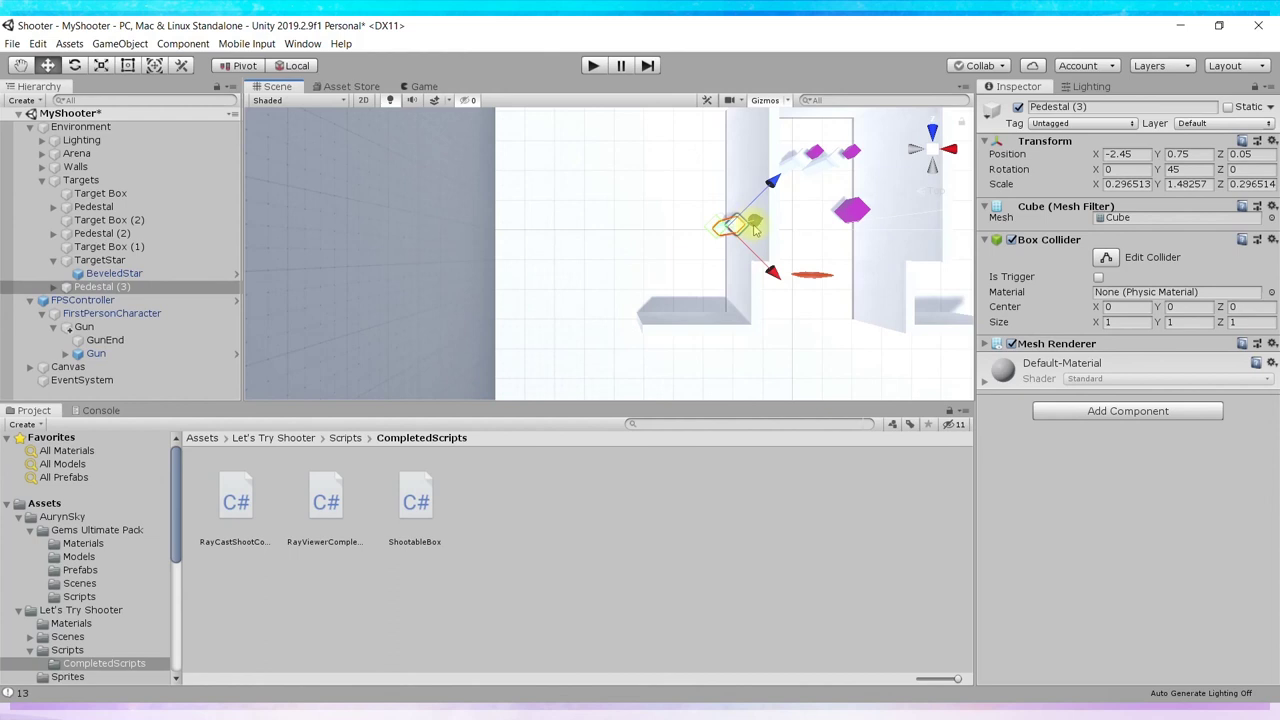
{"action": "left_click", "coordinate": [930, 162]}
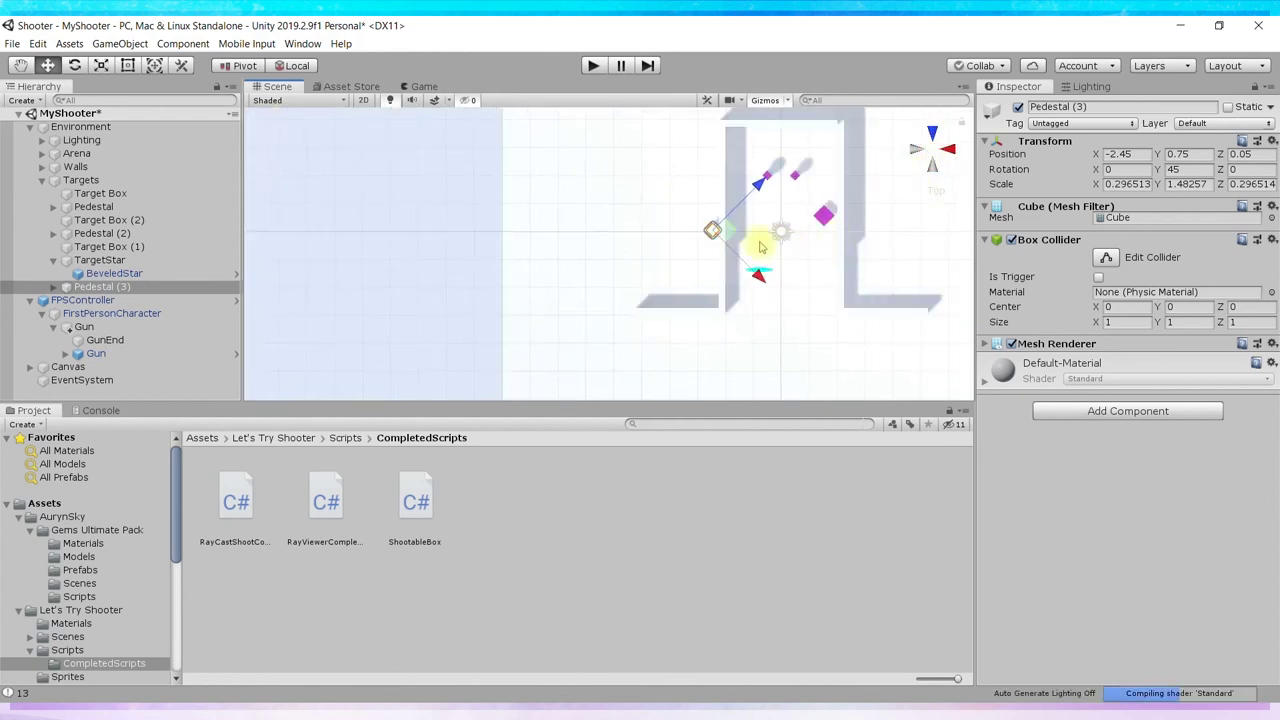
{"action": "left_click_drag", "start_coordinate": [758, 280], "coordinate": [772, 273]}
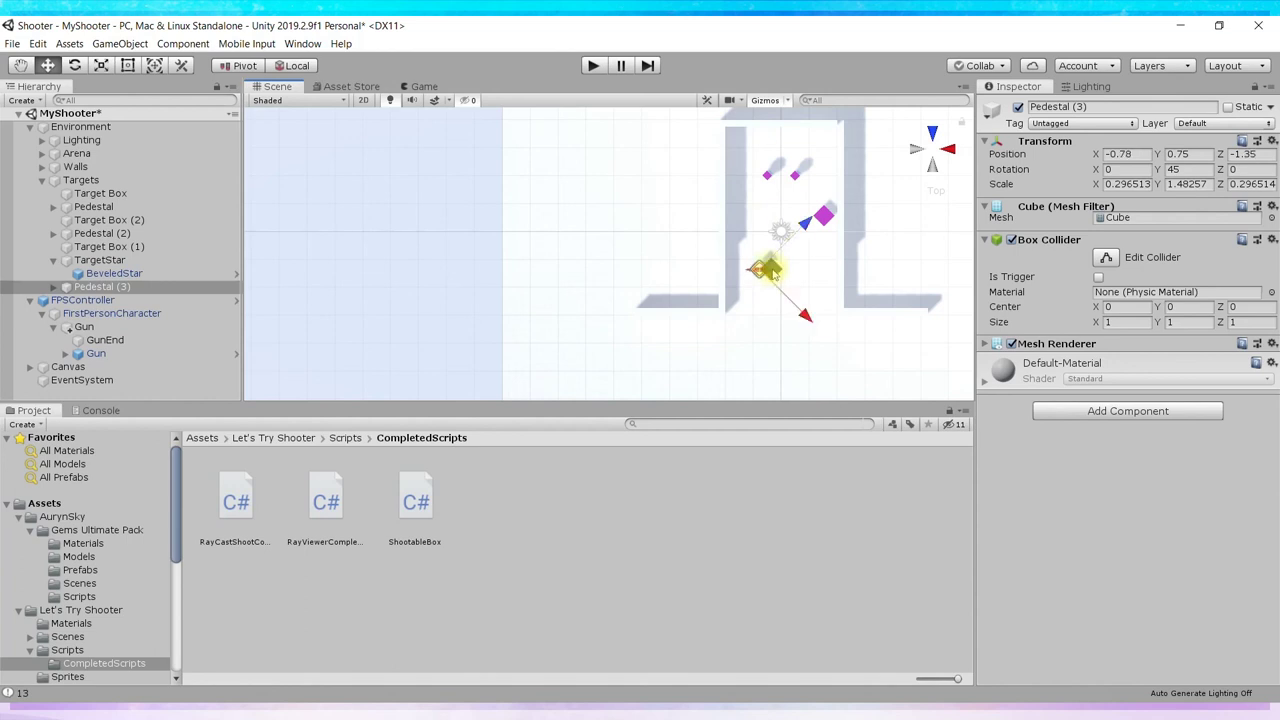
{"action": "mouse_move", "coordinate": [886, 314]}
{"action": "left_mouse_down", "text": "alt"}
{"action": "mouse_move", "coordinate": [838, 146]}
{"action": "mouse_move", "coordinate": [866, 252]}
{"action": "left_mouse_up", "text": "alt"}
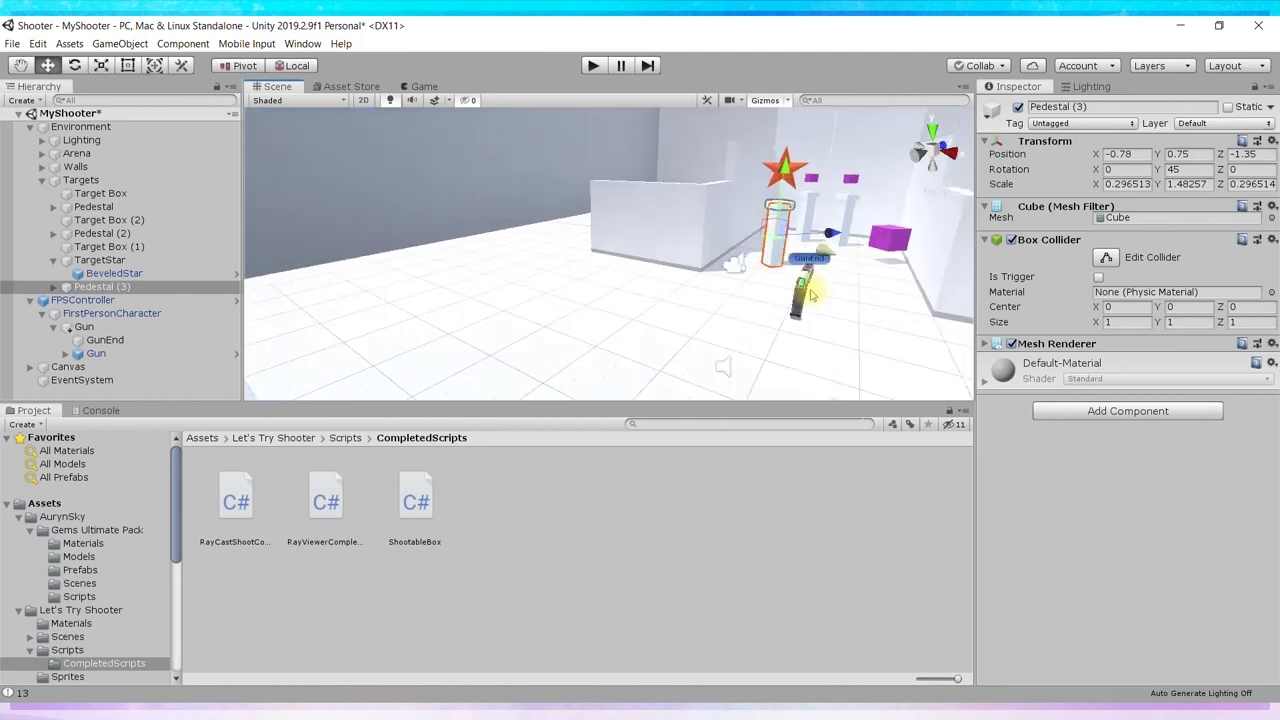
{"action": "mouse_move", "coordinate": [817, 286]}
{"action": "left_mouse_down", "text": "alt"}
{"action": "mouse_move", "coordinate": [830, 303]}
{"action": "mouse_move", "coordinate": [717, 173]}
{"action": "left_mouse_up", "text": "alt"}
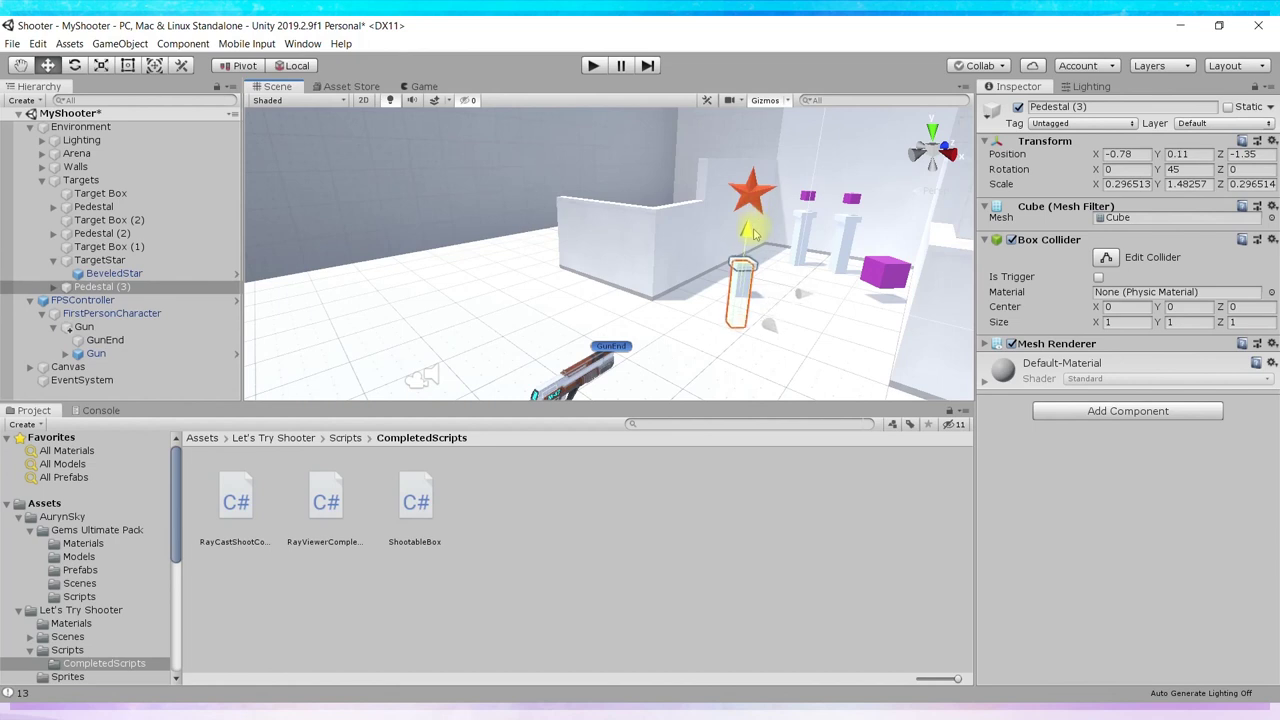
{"action": "left_click", "coordinate": [593, 66]}
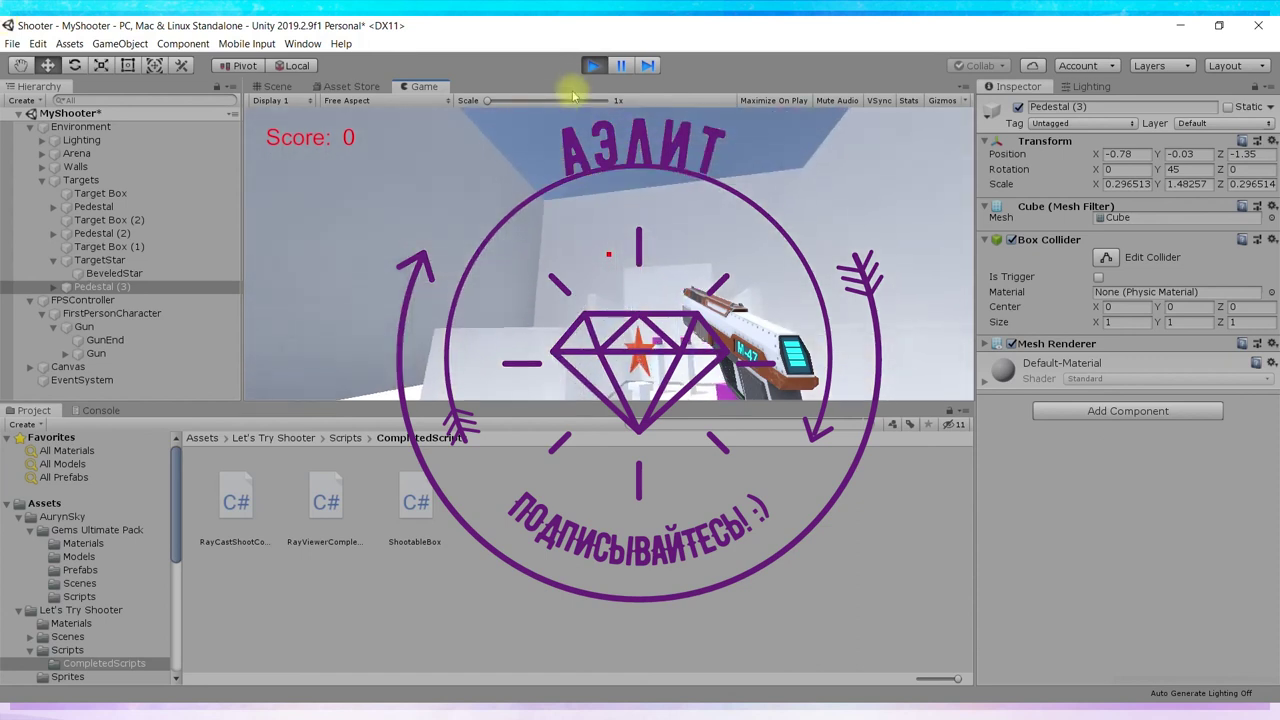
{"action": "left_click", "coordinate": [593, 65]}
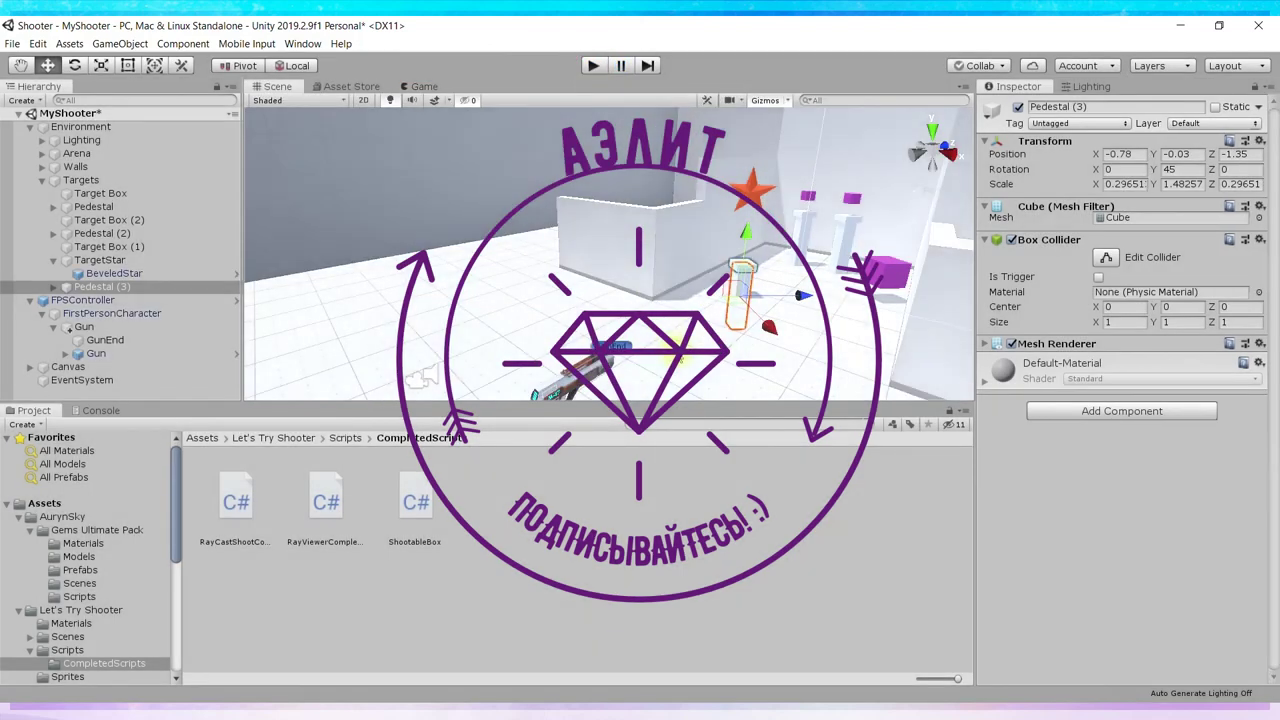